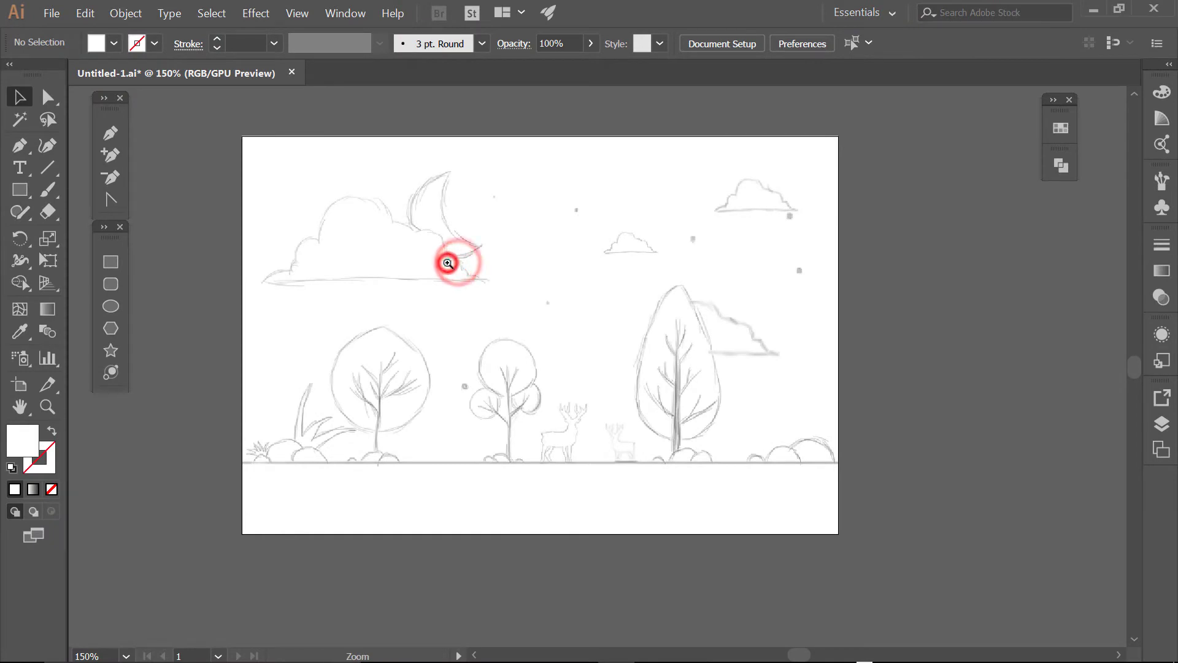
Zoom into the landscape sketch and centre the view on the left tree
mouse_move(508, 278)
left_mouse_down()
mouse_move(599, 312)
mouse_move(534, 305)
left_mouse_up()
left_click_drag(342, 395, 363, 436)
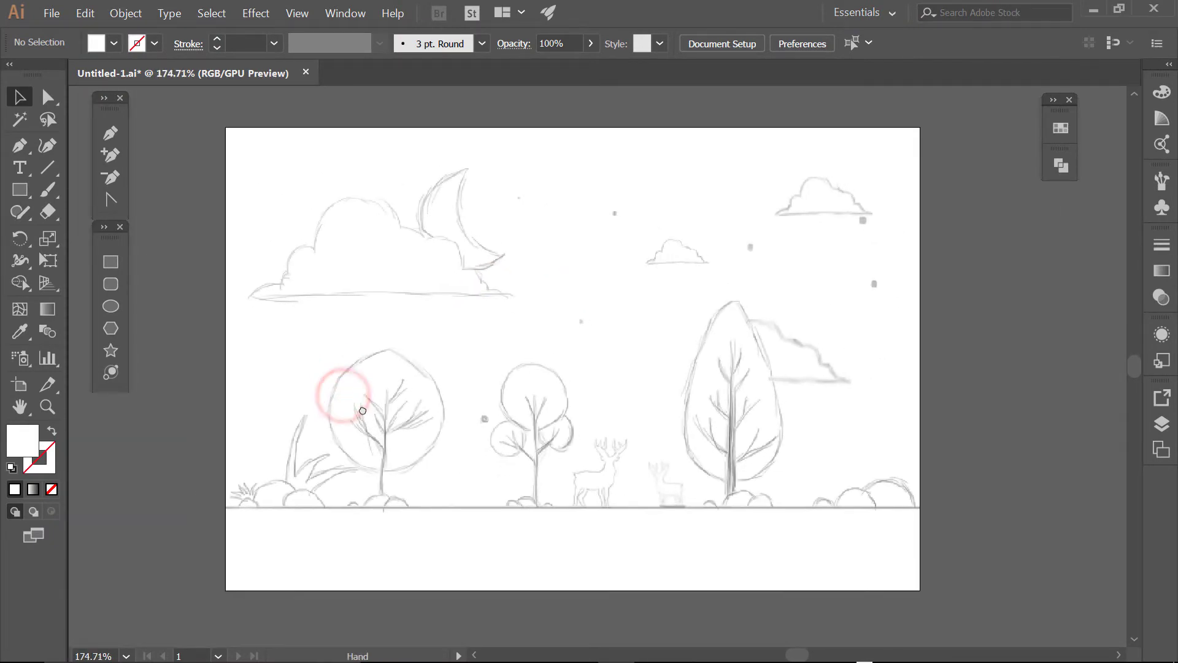
left_click(381, 395)
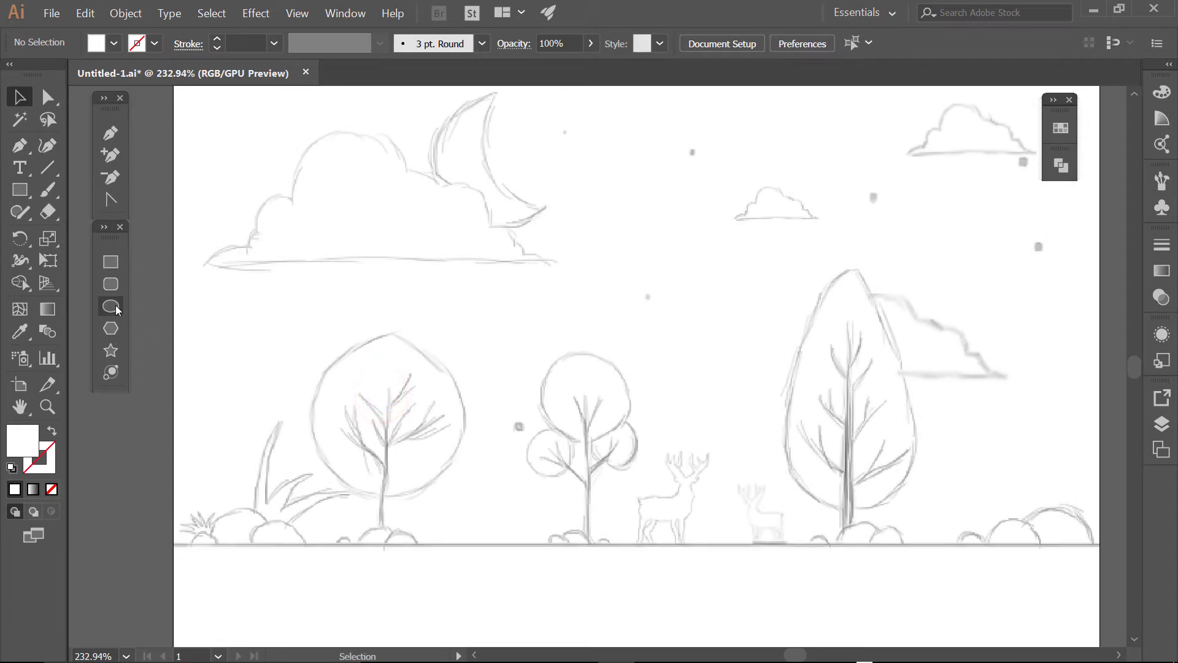
Prepare the Ellipse tool with no fill and a black stroke
left_click(116, 308)
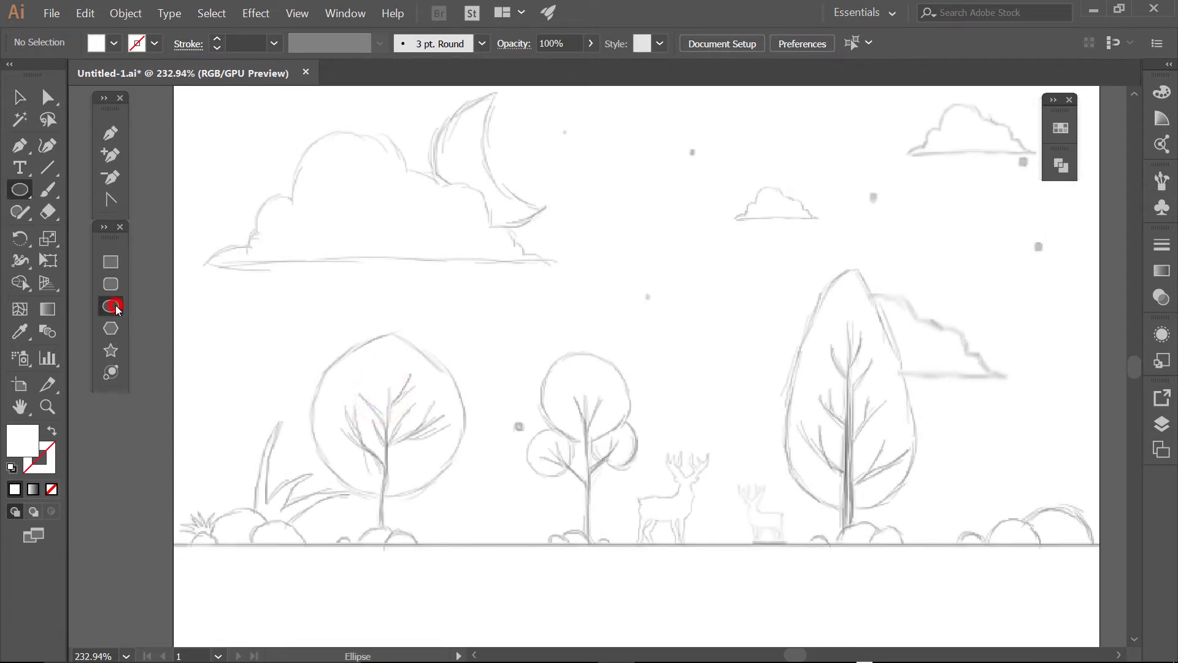
left_click(51, 435)
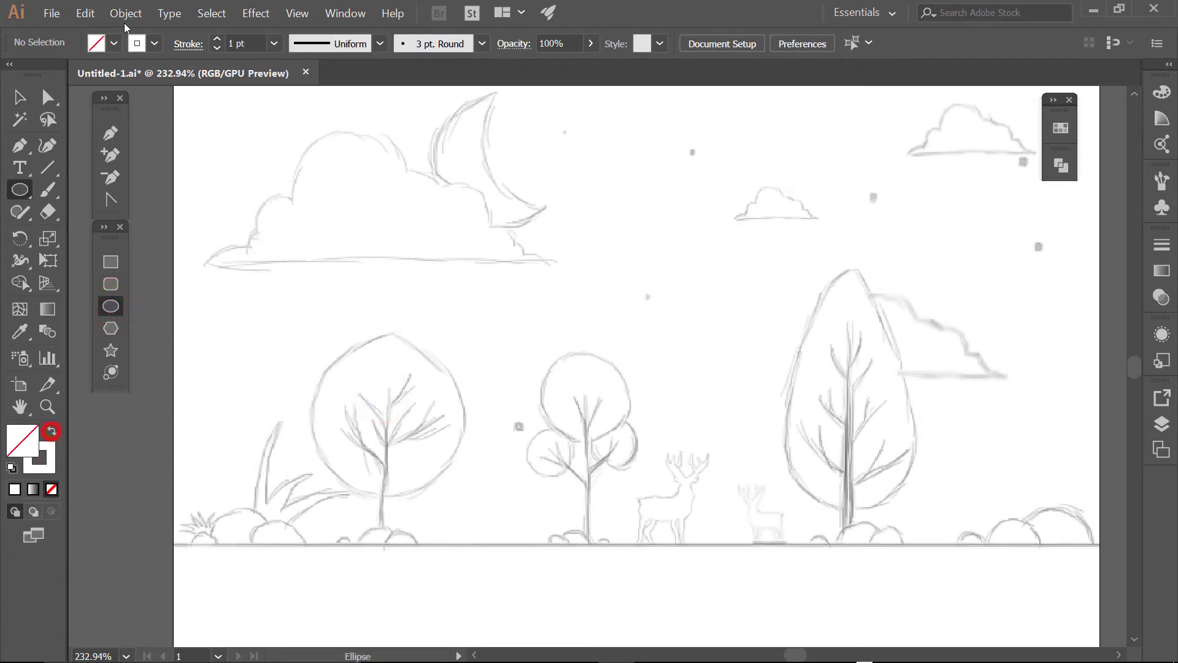
left_click(137, 43)
left_click(50, 74)
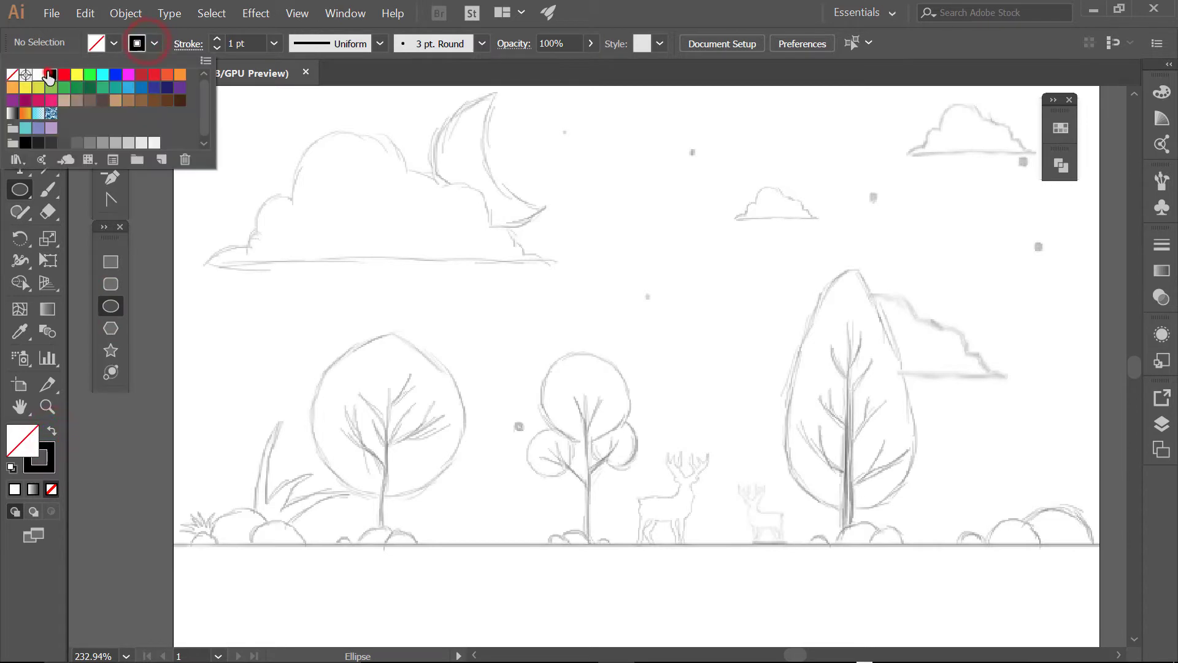
left_click(151, 299)
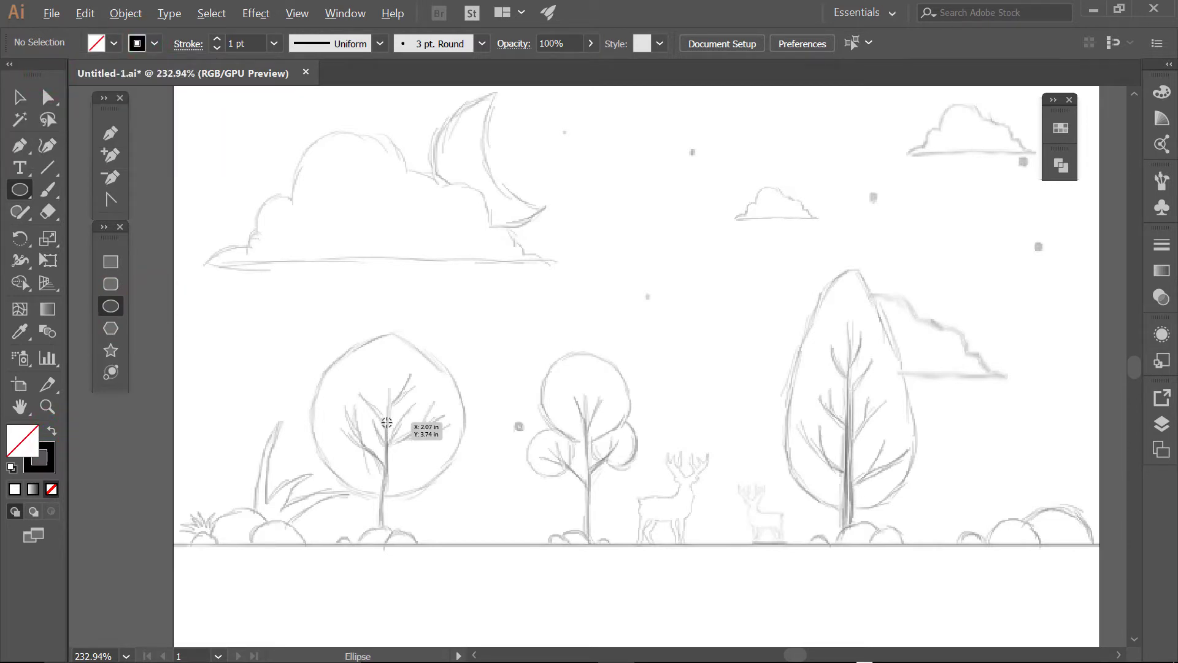
Draw a circle over the left tree's crown and pull its top anchor up into an egg shape
left_click_drag(386, 423, 462, 496)
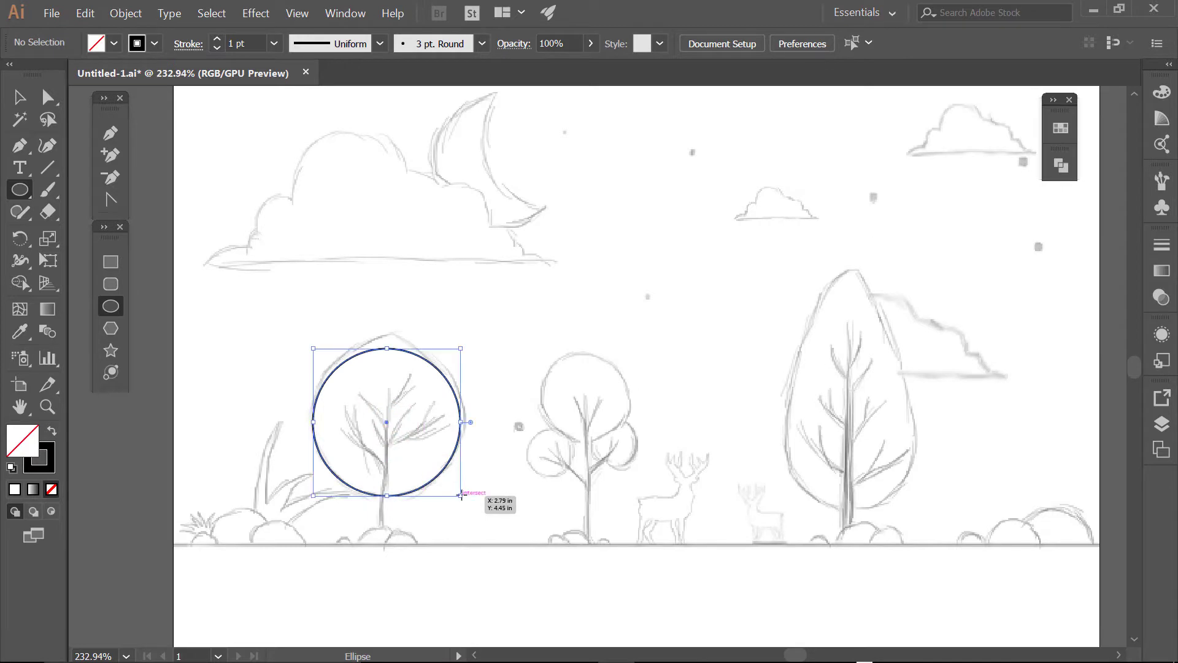
left_click(44, 95)
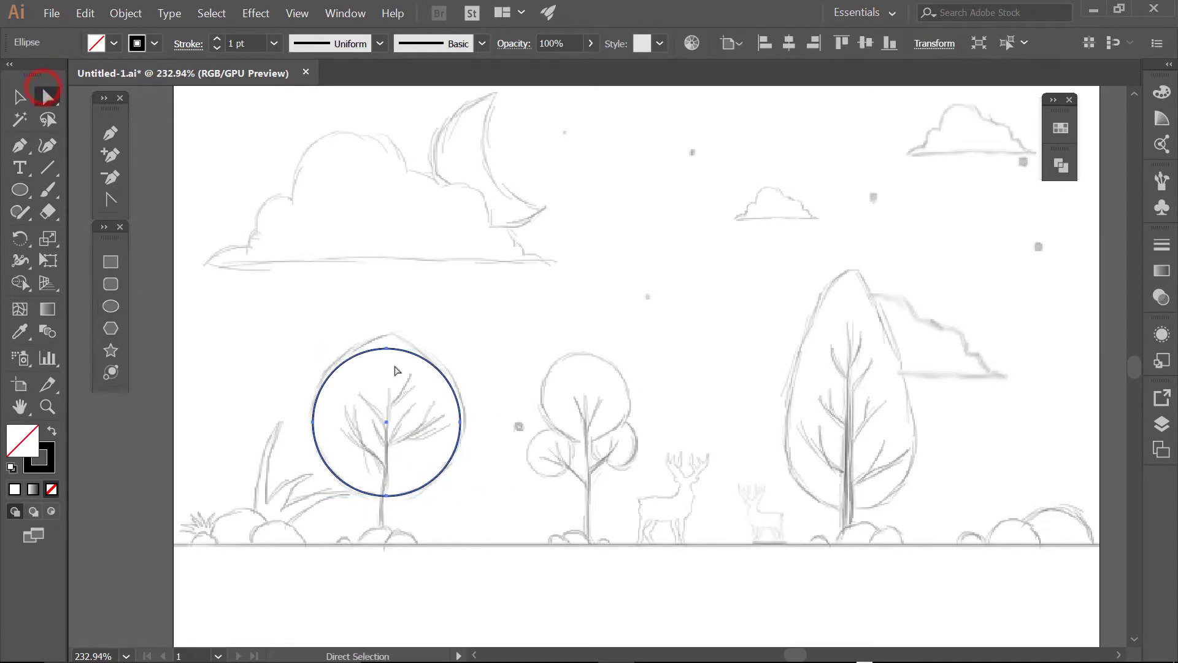
left_click_drag(390, 351, 391, 338)
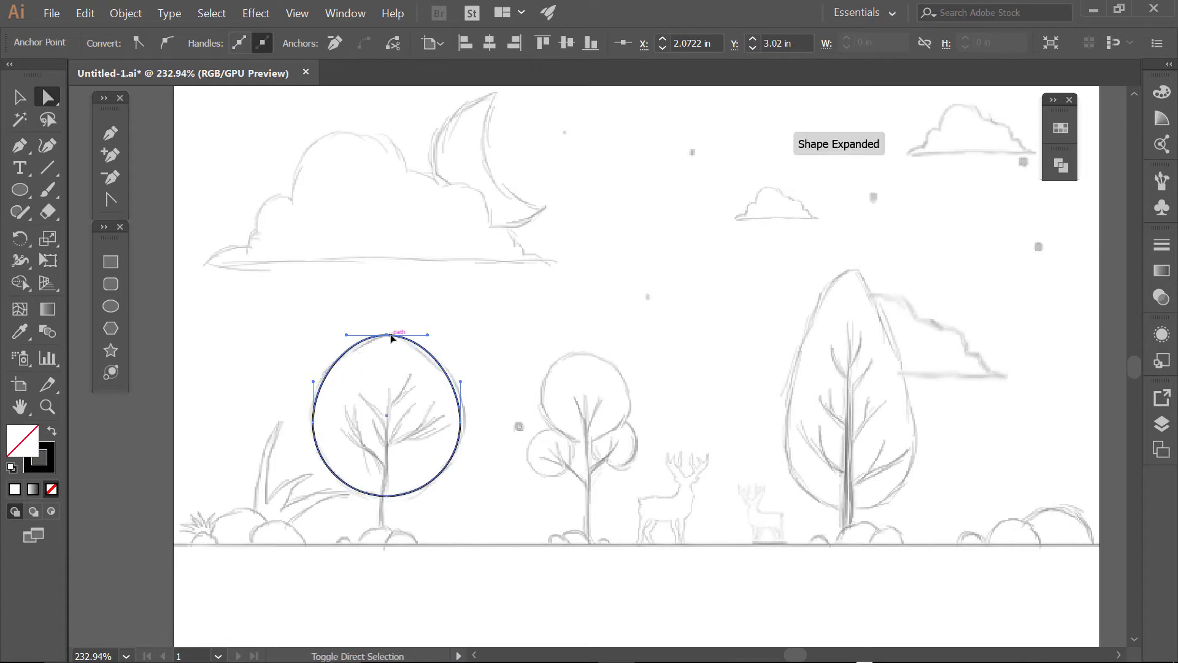
left_click(506, 464)
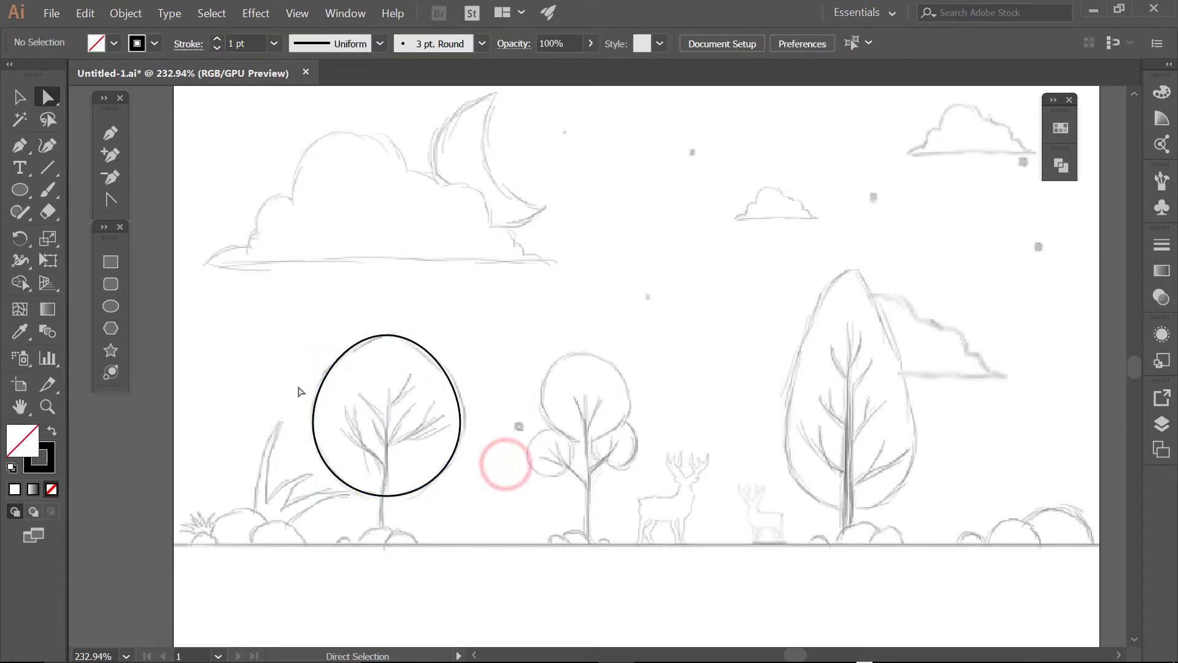
Circle the middle tree's crown: one large circle on top, small circles left and right below
left_click(110, 306)
left_click(612, 412, "ctrl")
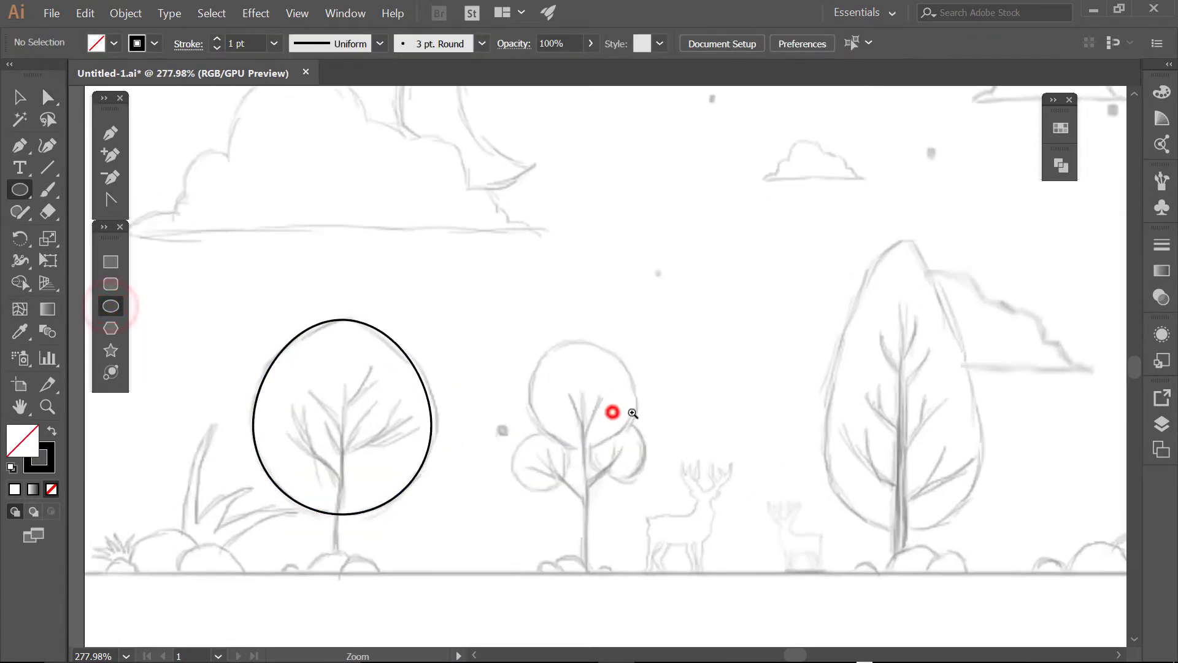
left_click_drag(484, 442, 473, 376)
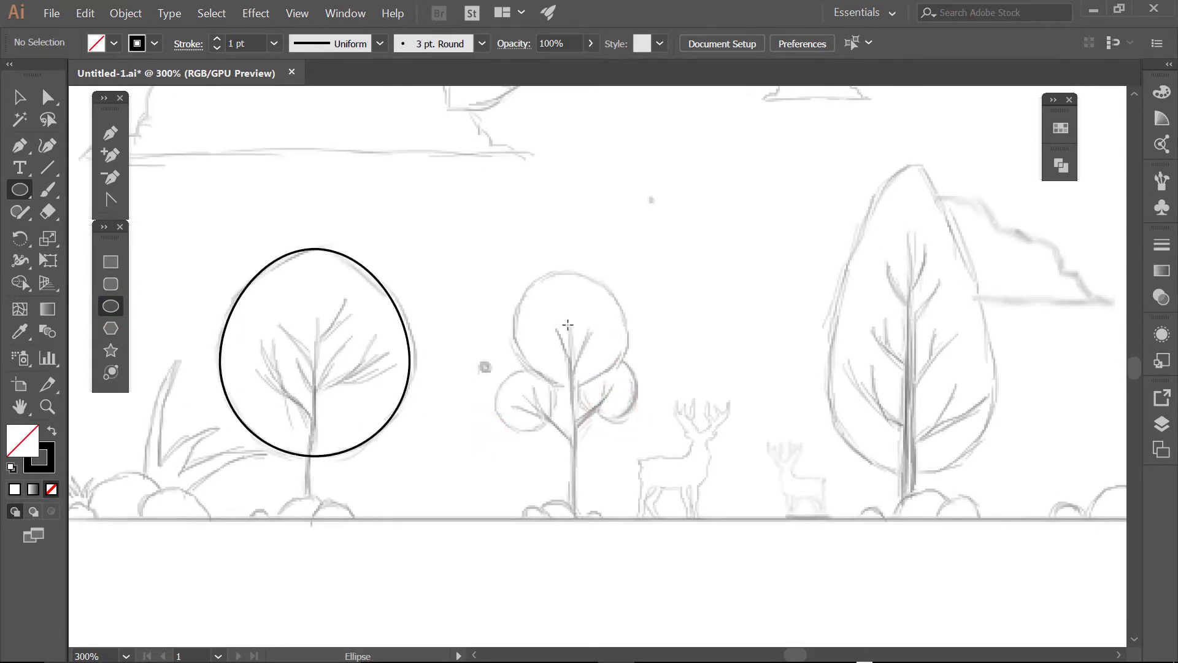
left_click_drag(568, 325, 627, 360)
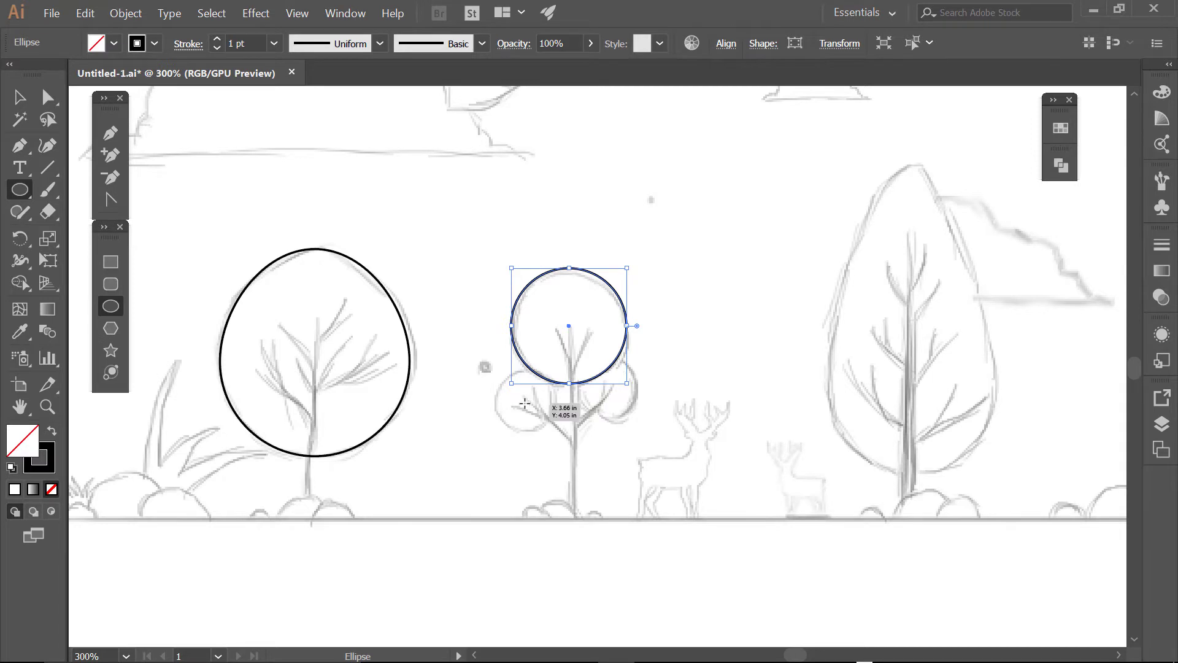
left_click_drag(525, 403, 555, 432)
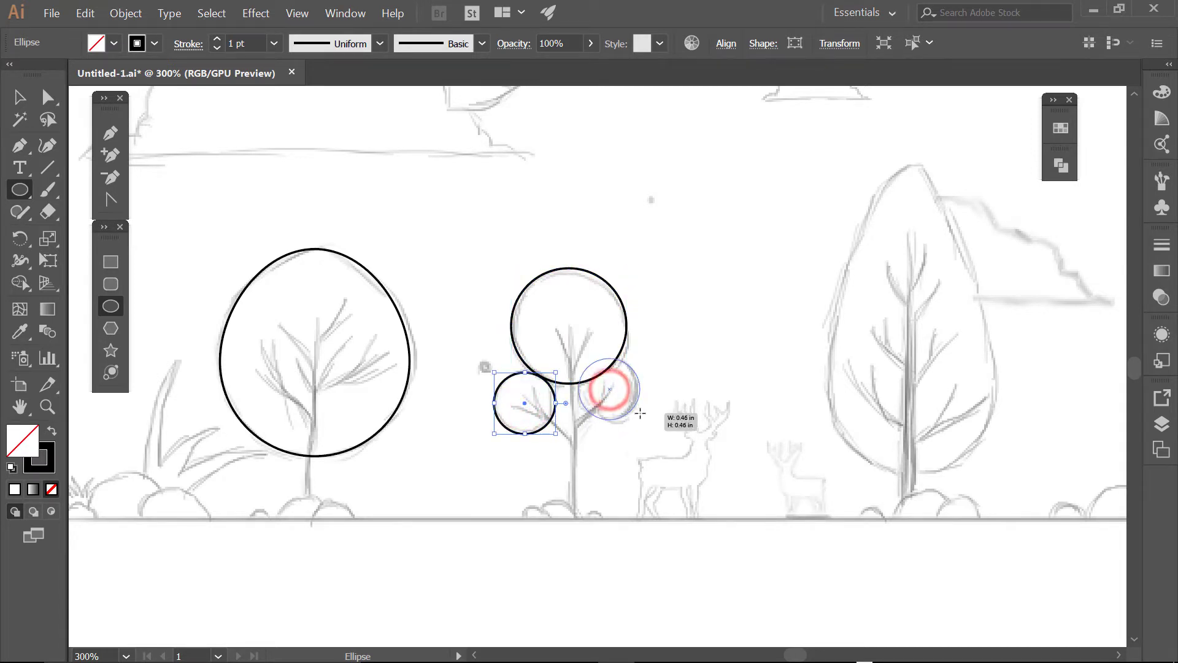
left_click_drag(609, 389, 640, 419)
left_click(612, 459)
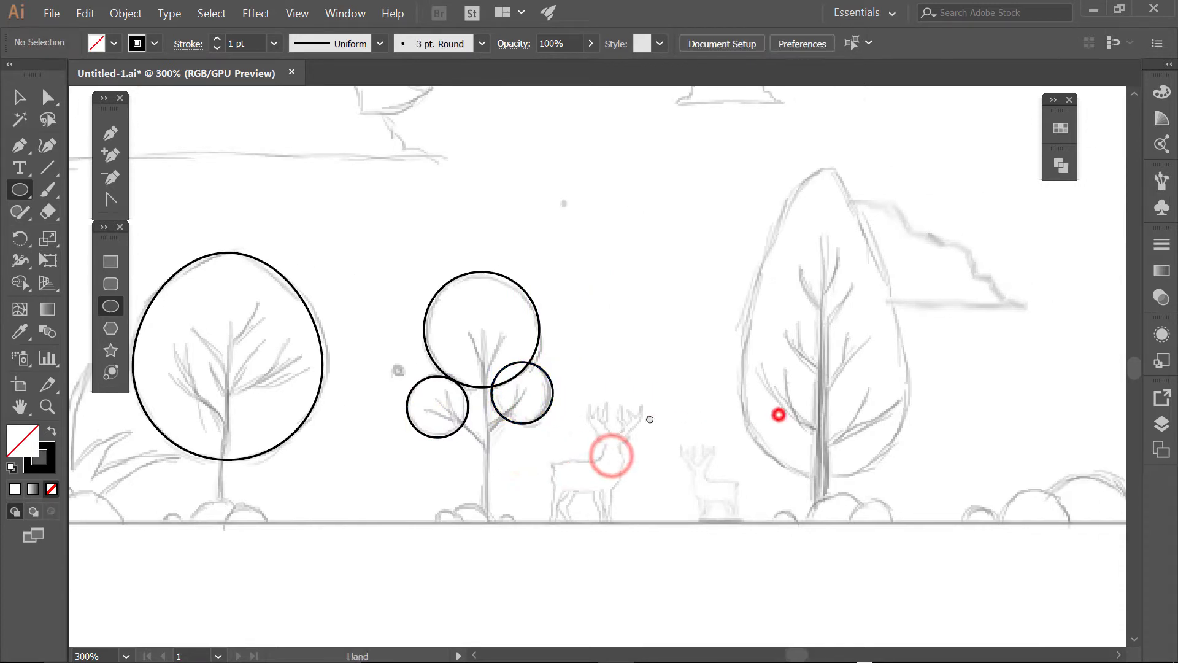
mouse_move(779, 413)
left_mouse_down()
mouse_move(809, 419)
mouse_move(648, 450)
left_mouse_up()
left_click_drag(130, 587, 381, 468)
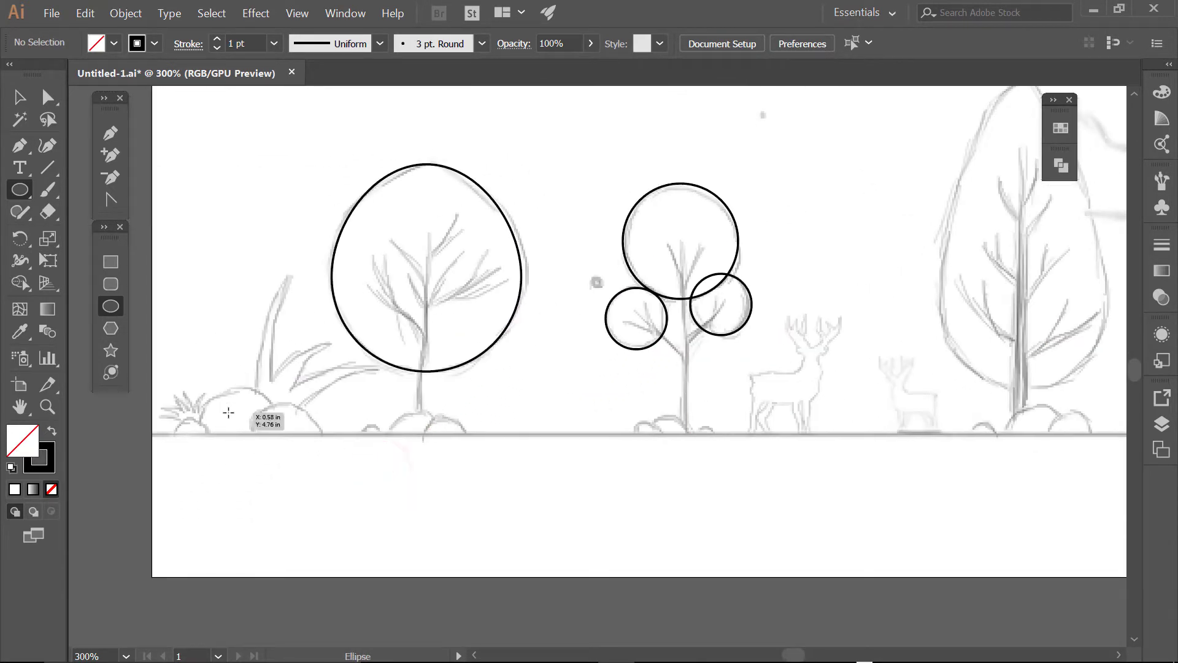
Trace the leftmost bushes with a moved, widened circle and a tiny circle
left_click_drag(228, 412, 292, 476)
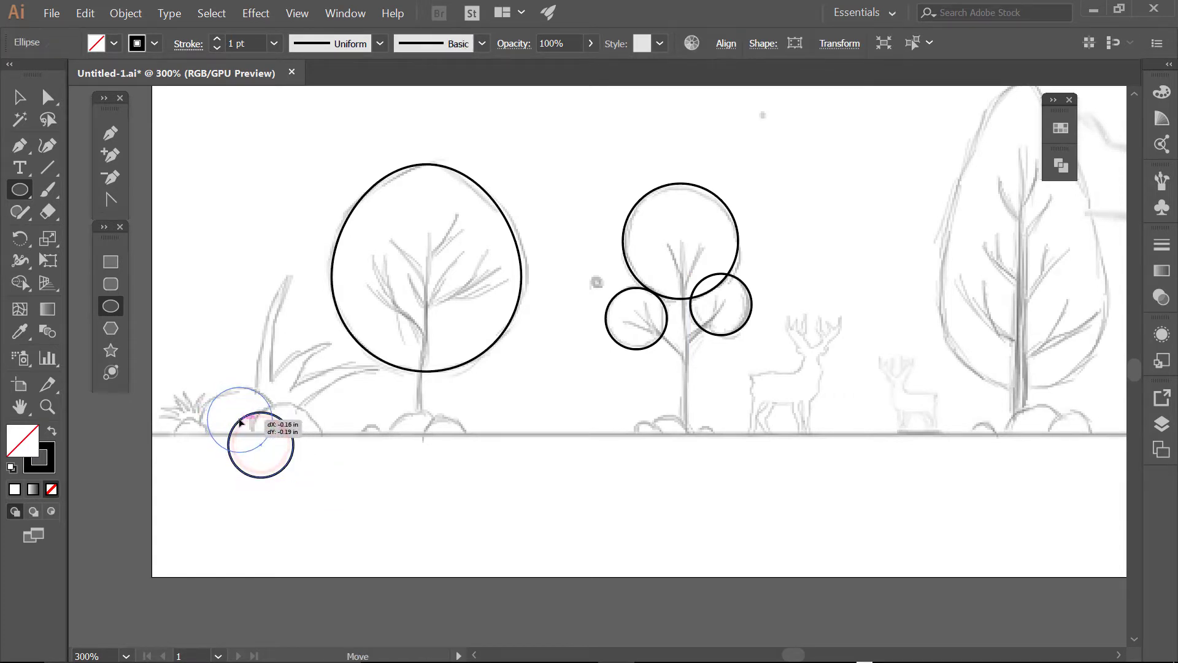
left_click_drag(265, 449, 244, 424)
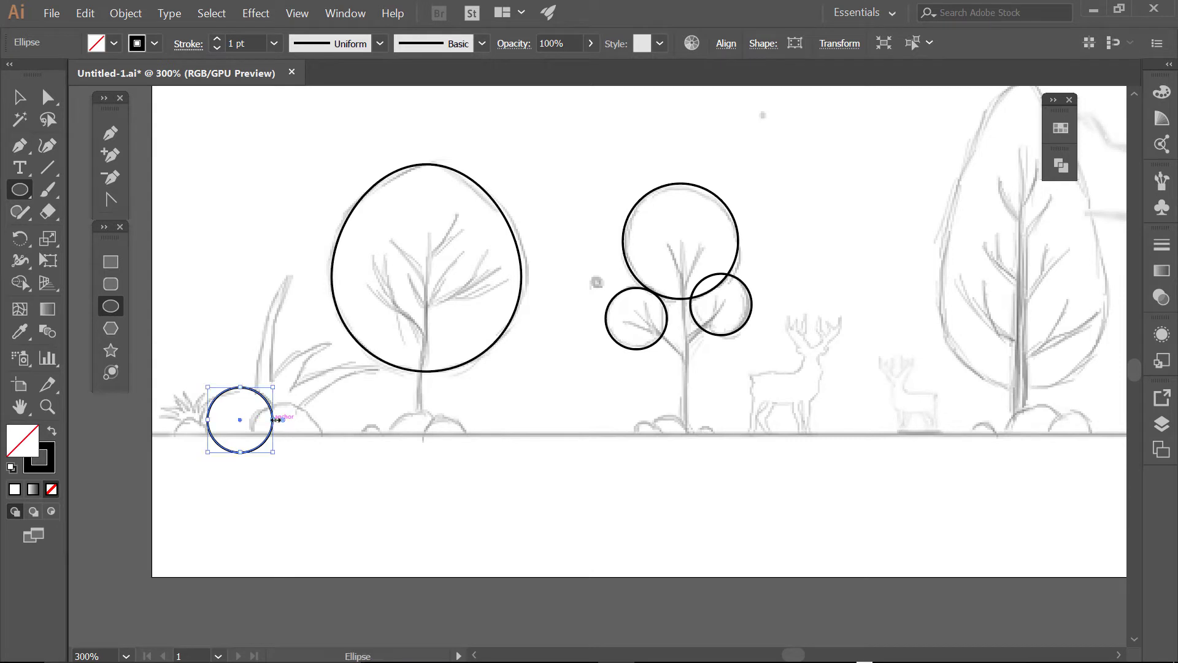
mouse_move(275, 420)
left_mouse_down()
mouse_move(309, 434)
mouse_move(287, 441)
left_mouse_up()
left_click(324, 469, "ctrl")
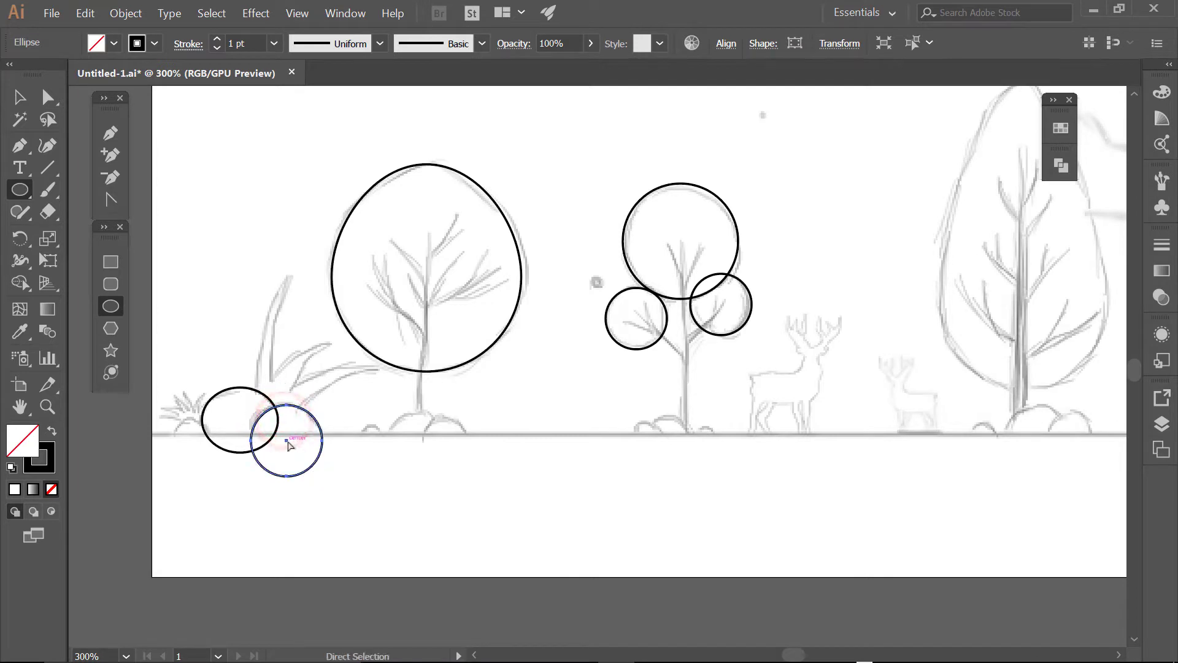
left_click(225, 484, "ctrl")
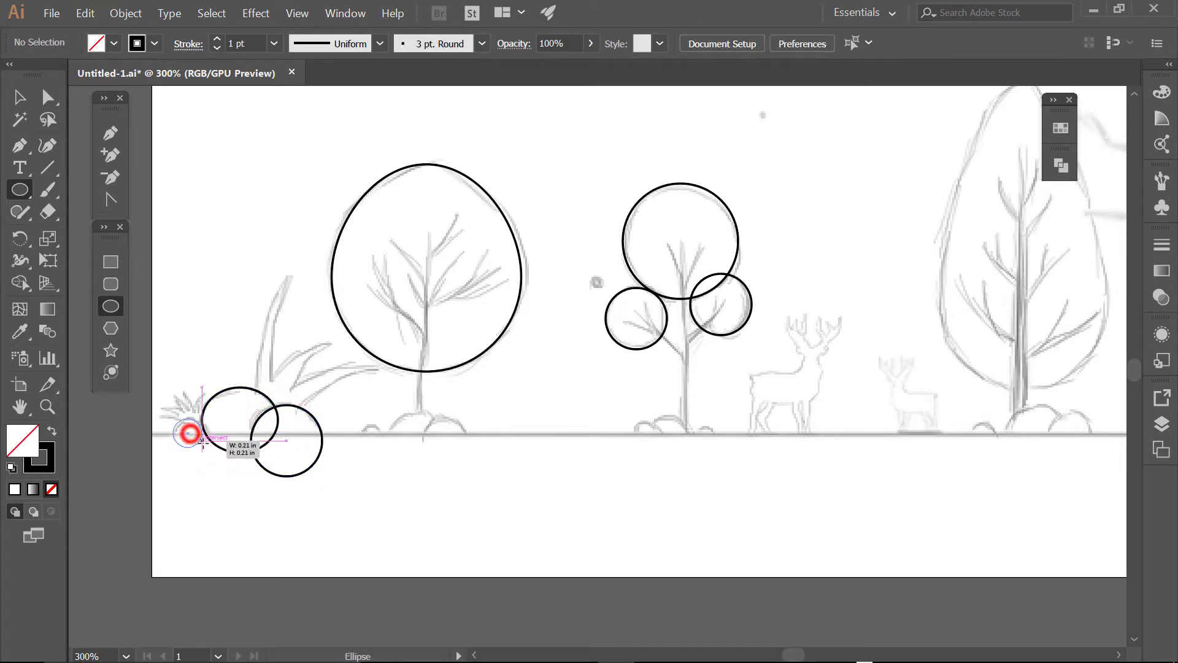
mouse_move(188, 433)
left_mouse_down()
mouse_move(202, 446)
mouse_move(172, 434)
left_mouse_up()
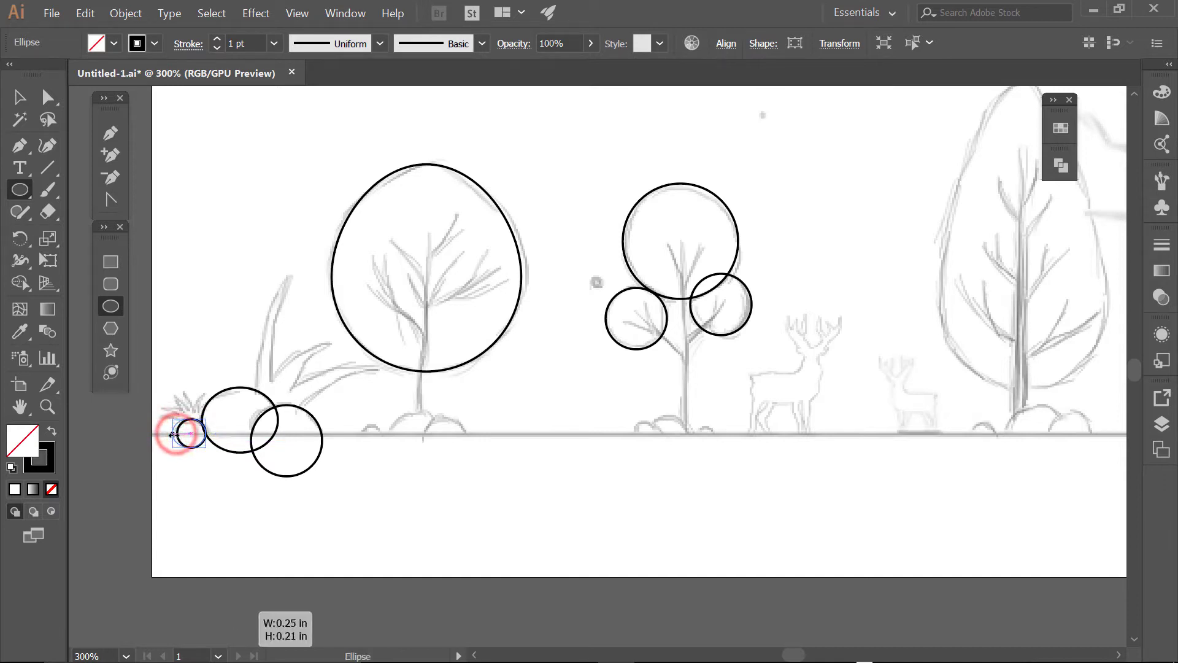
left_click(416, 457, "ctrl")
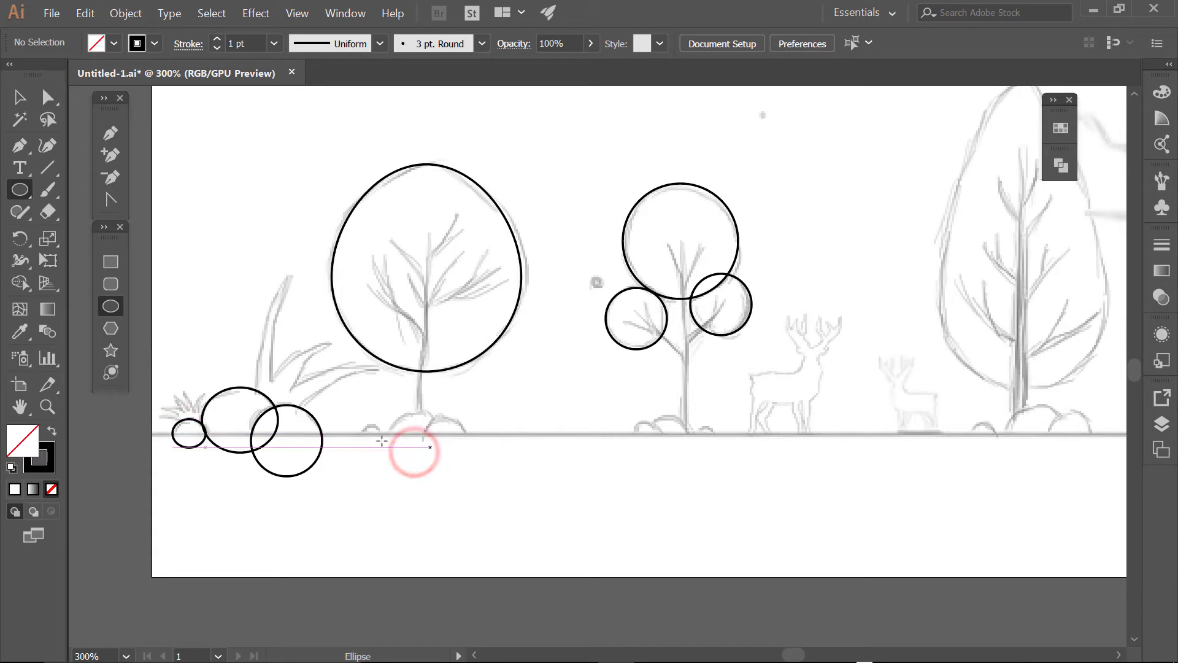
Add overlapping circles for the bushes under the left tree, nudging one down and taller
left_click_drag(384, 440, 389, 444)
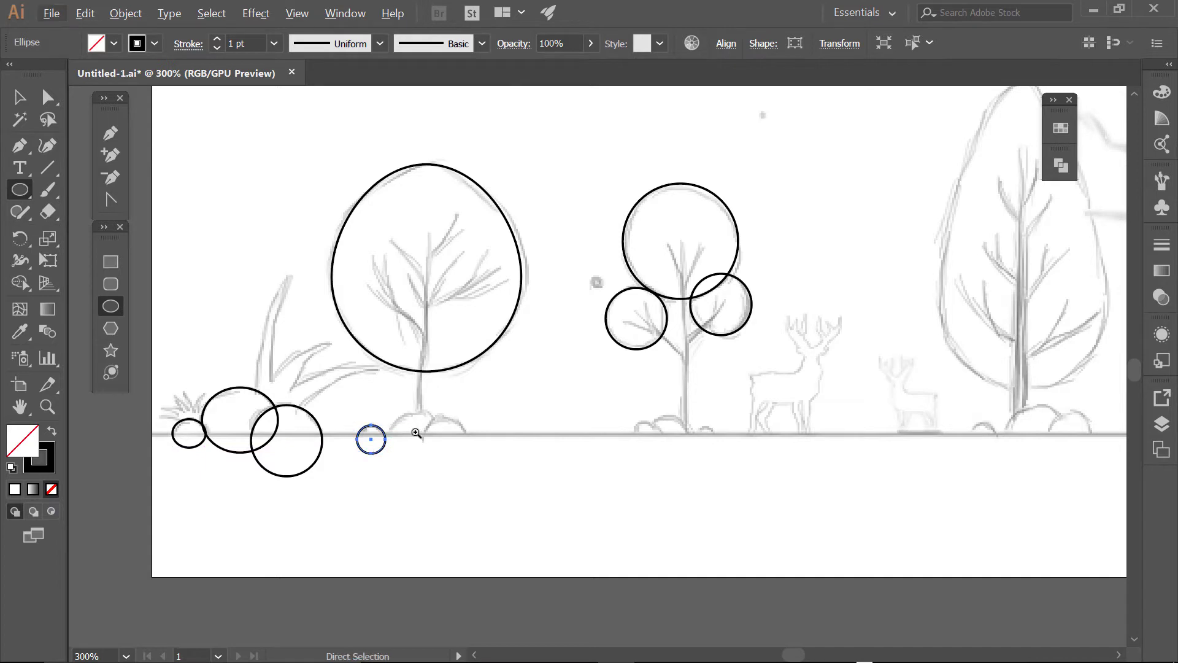
scroll(415, 430, "up", 2)
left_click_drag(407, 428, 452, 472)
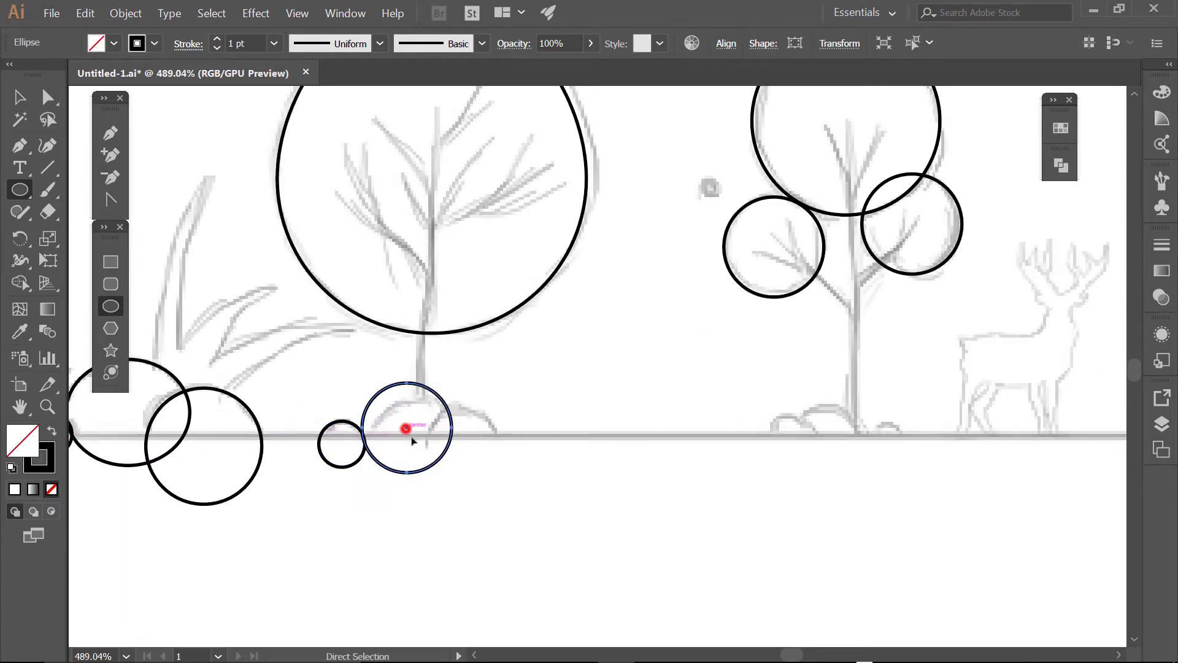
mouse_move(412, 439)
left_mouse_down()
mouse_move(414, 457)
mouse_move(462, 446)
left_mouse_up()
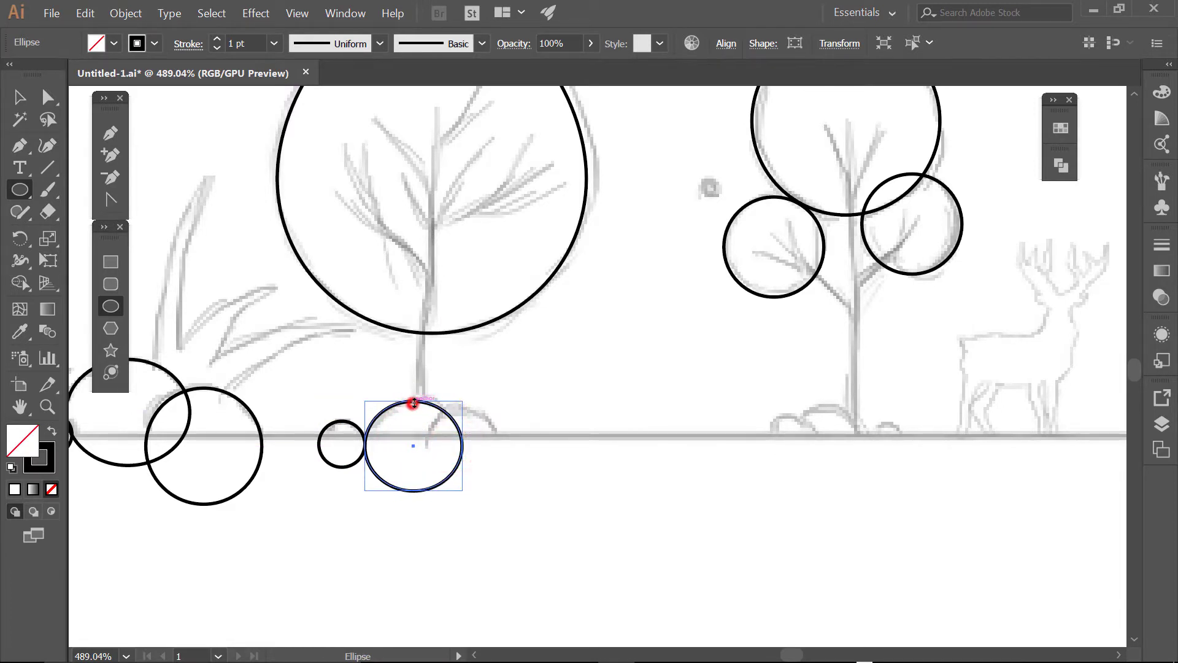
left_click_drag(415, 402, 414, 397)
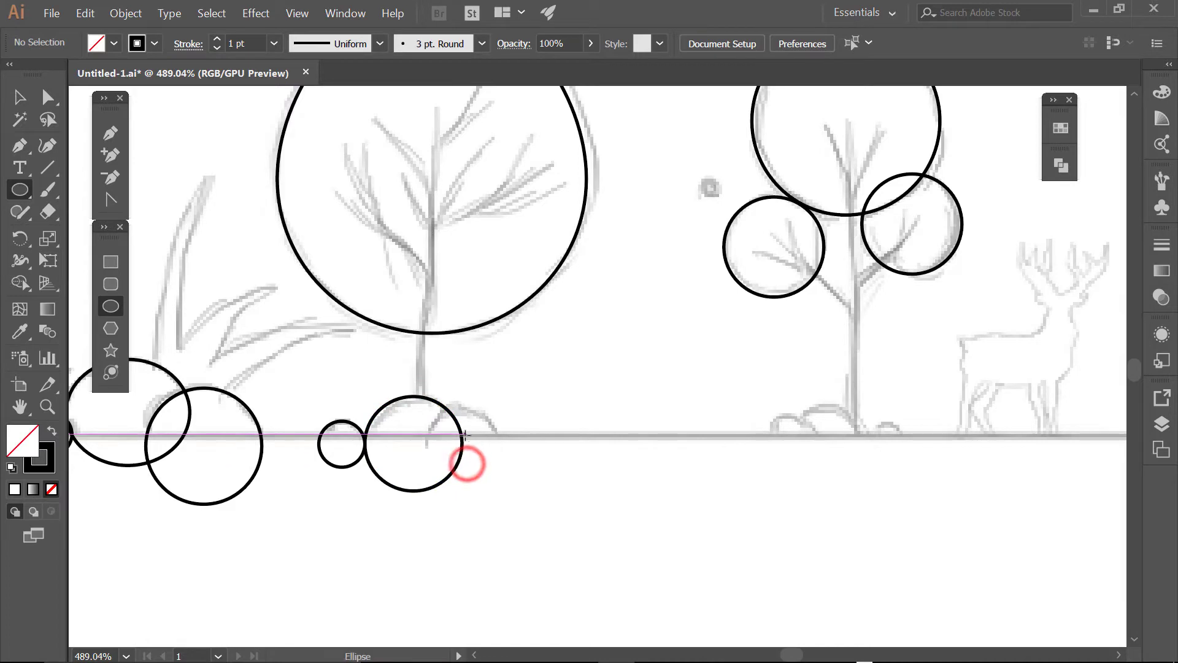
left_click_drag(466, 433, 503, 470)
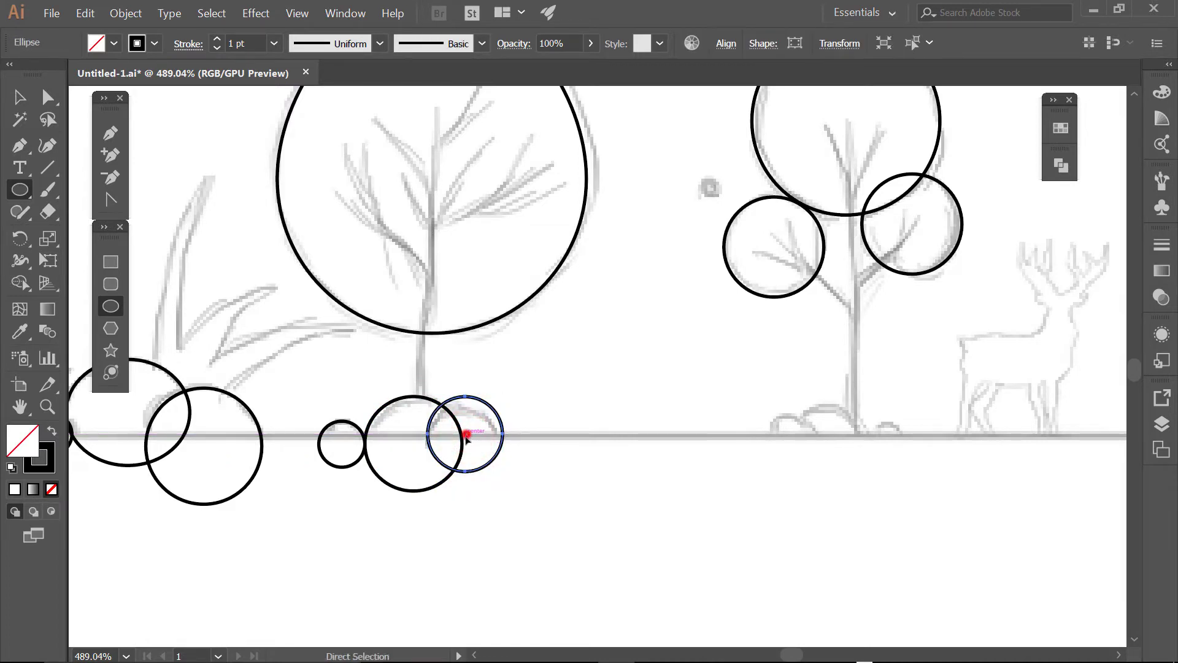
left_click_drag(811, 494, 510, 494)
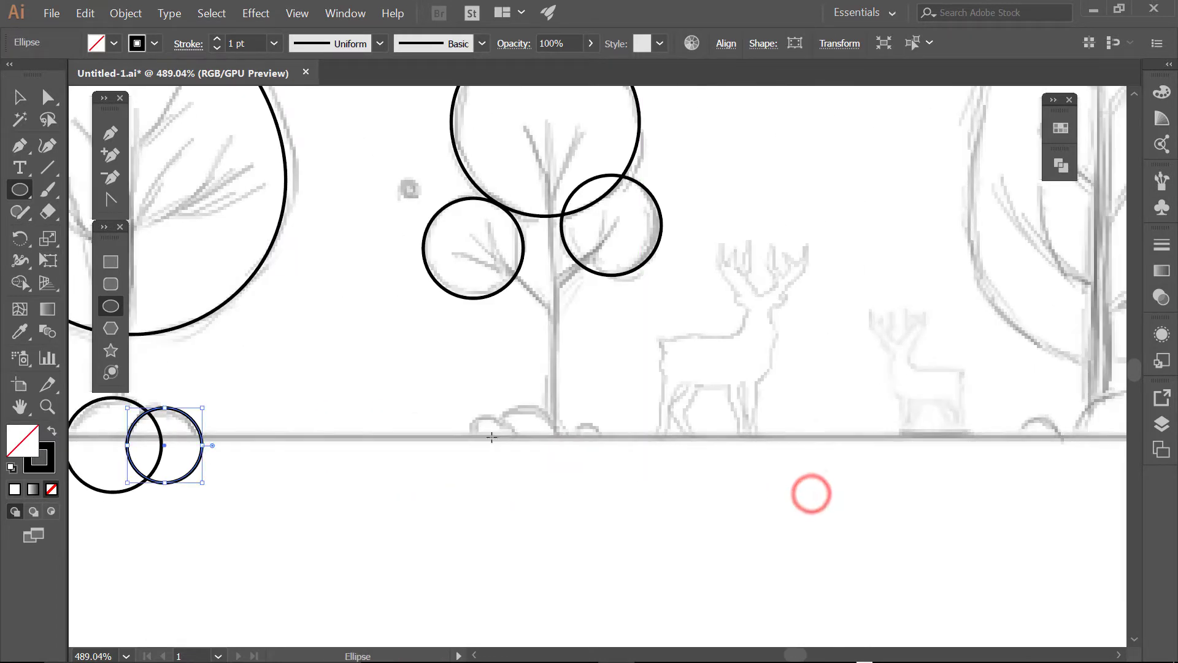
Draw overlapping bush circles along the ground line under the middle tree and towards the right
mouse_move(489, 431)
left_mouse_down()
mouse_move(511, 454)
mouse_move(493, 452)
mouse_move(521, 449)
mouse_move(566, 474)
mouse_move(608, 463)
left_mouse_up()
left_click(594, 464, "ctrl")
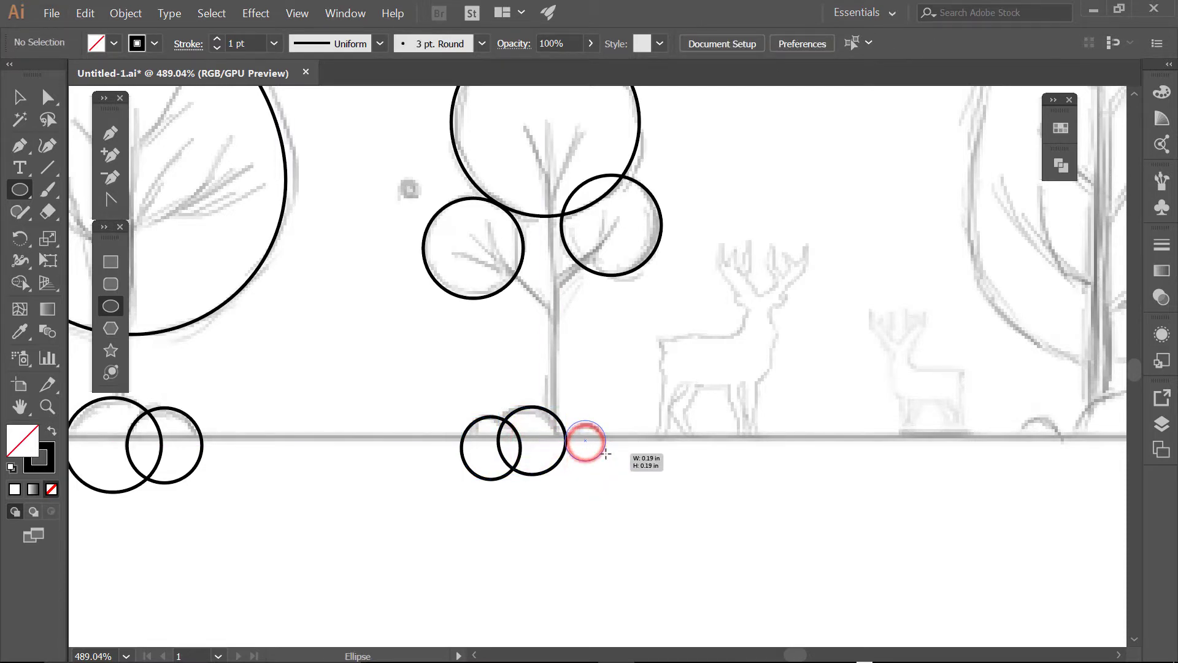
left_click_drag(845, 479, 317, 458)
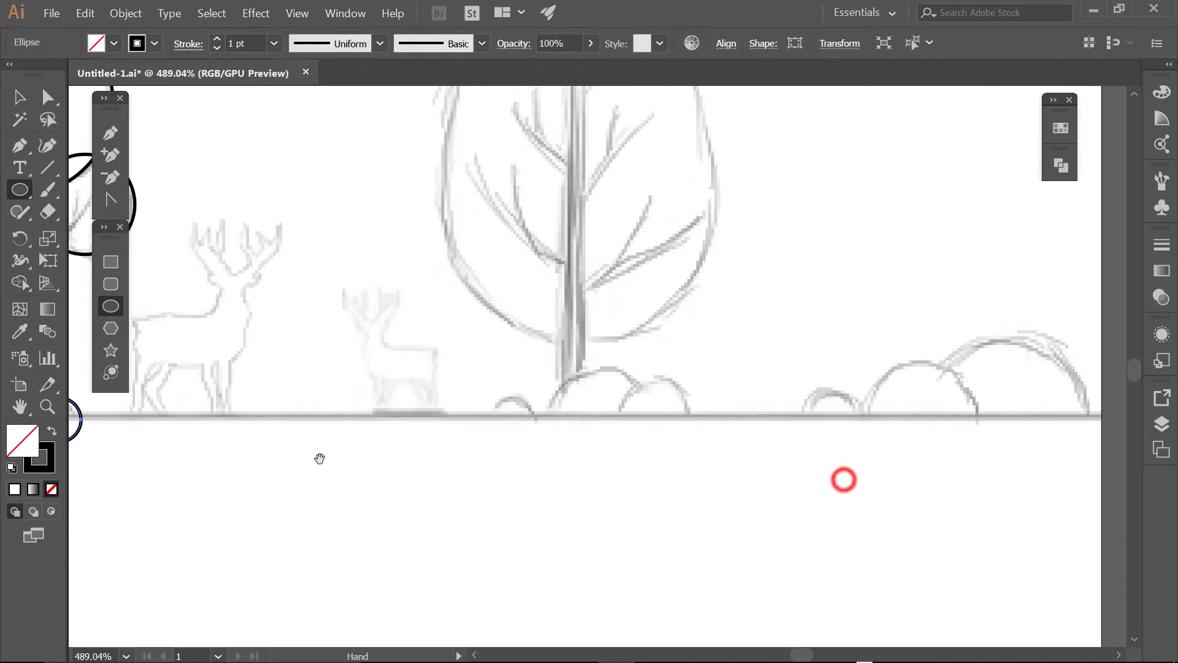
left_click_drag(510, 424, 540, 451)
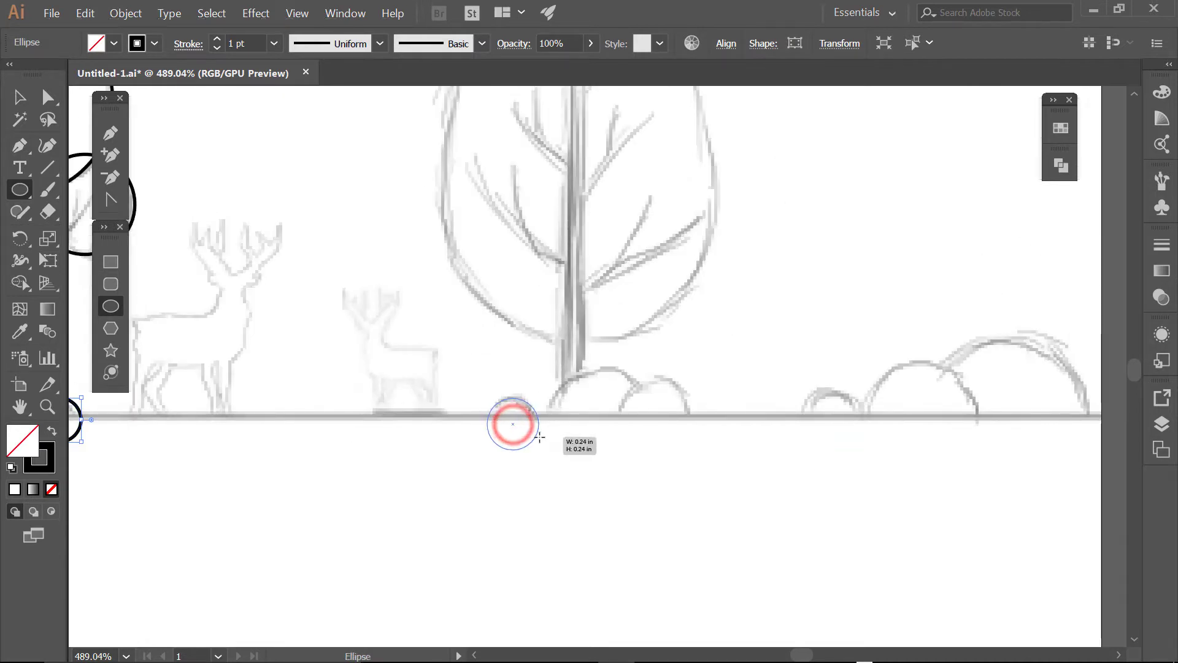
left_click(617, 439, "ctrl")
mouse_move(591, 419)
left_mouse_down()
mouse_move(645, 453)
mouse_move(710, 442)
left_mouse_up()
left_click(684, 453, "ctrl")
Circle the rightmost bush clump and reshape its large circle to fit the sketch
left_click_drag(1082, 443, 883, 454)
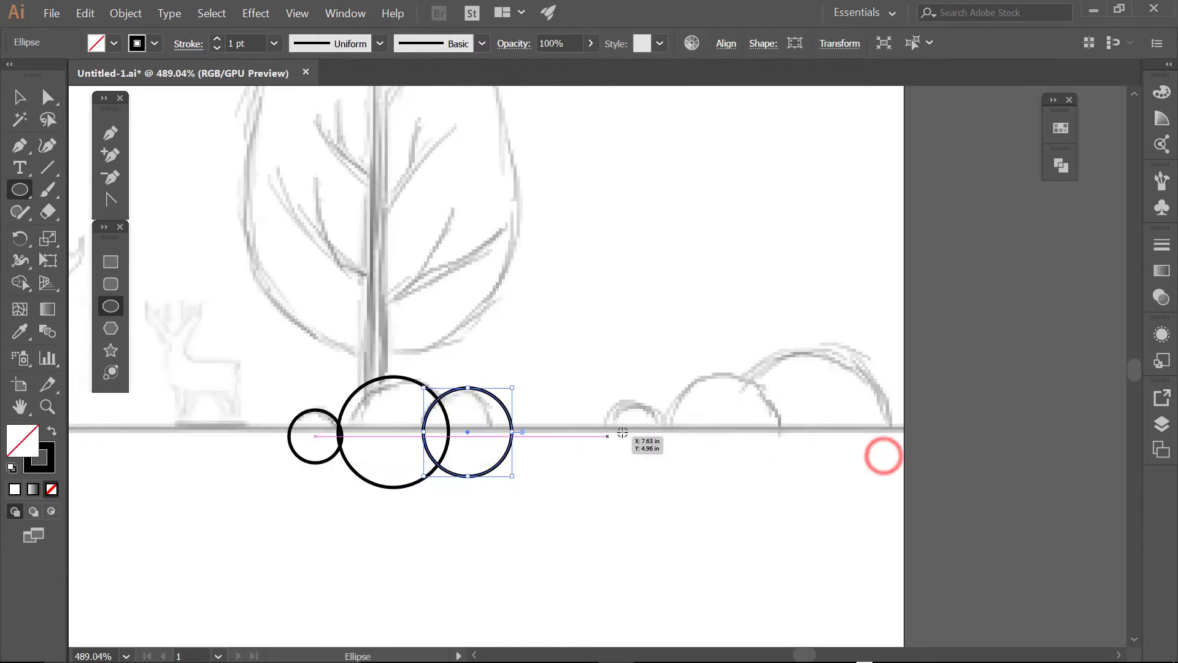
mouse_move(636, 437)
left_mouse_down()
mouse_move(673, 458)
mouse_move(781, 460)
left_mouse_up()
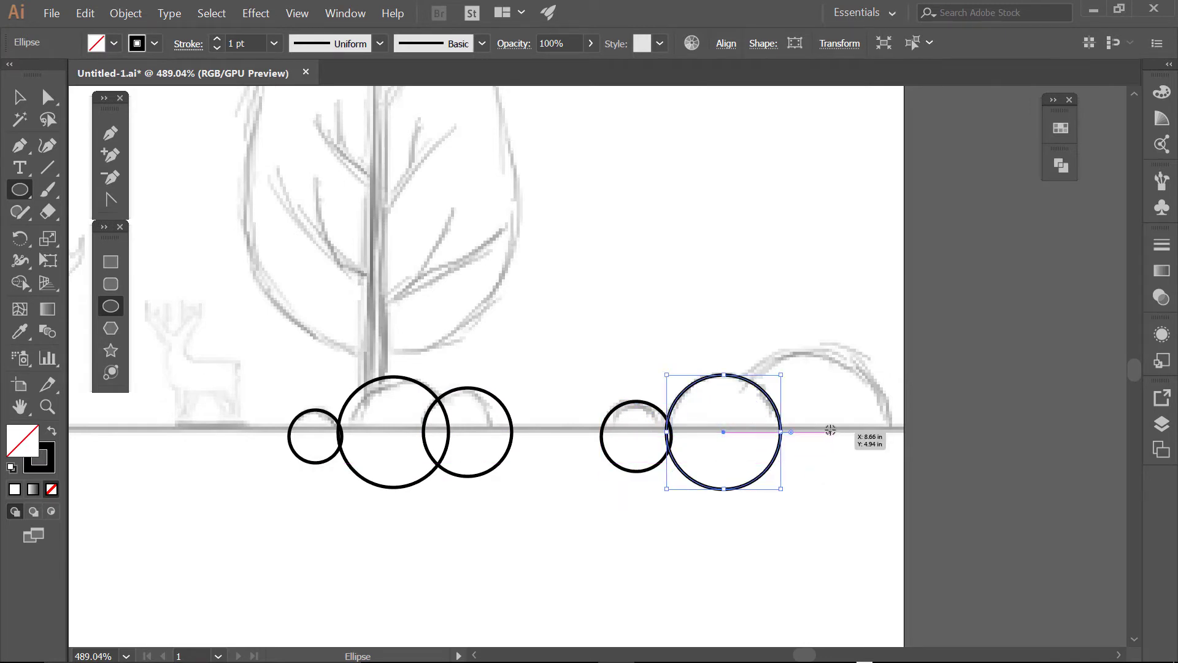
left_click_drag(830, 432, 901, 460)
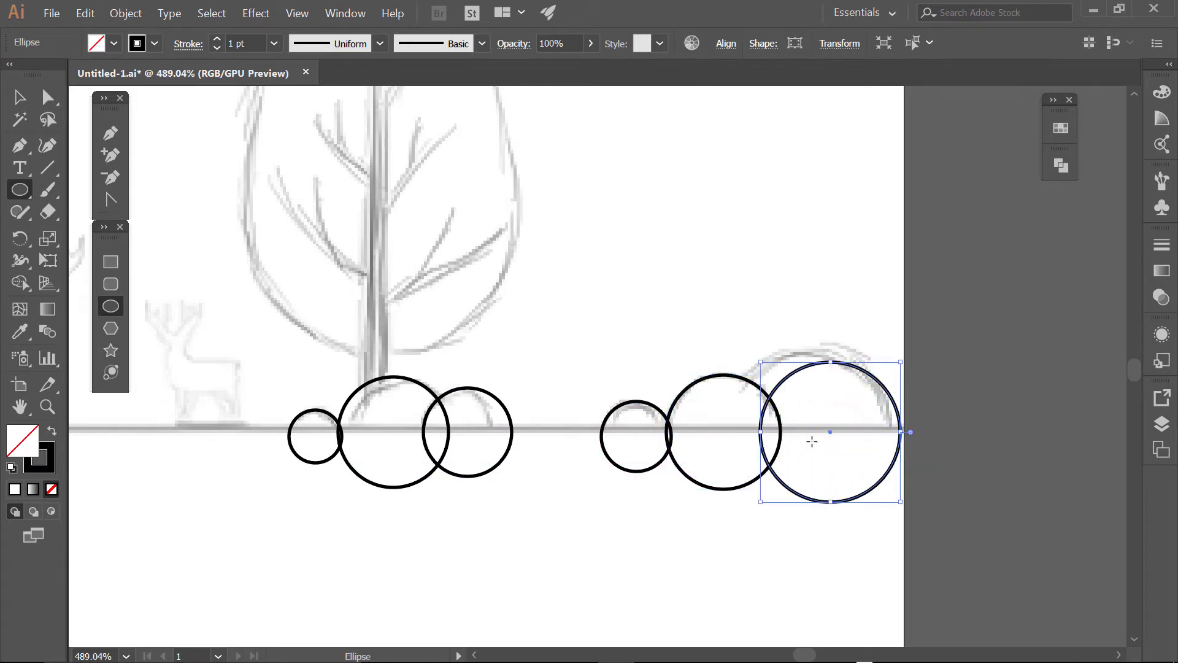
key("ctrl")
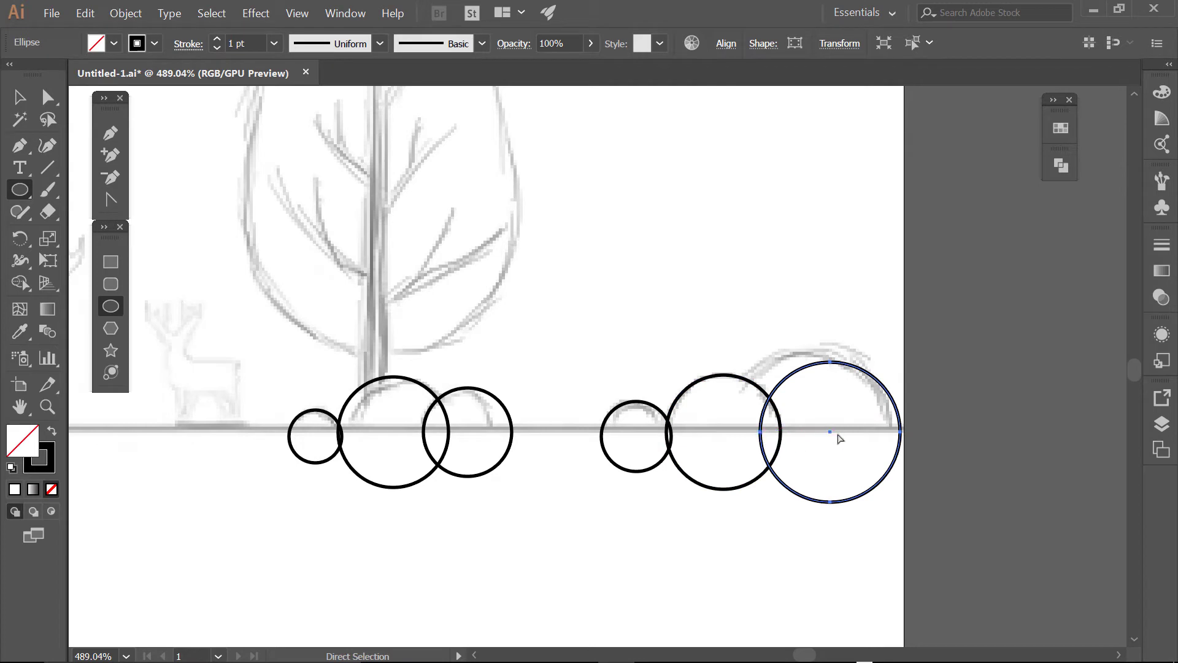
left_click_drag(822, 434, 735, 426)
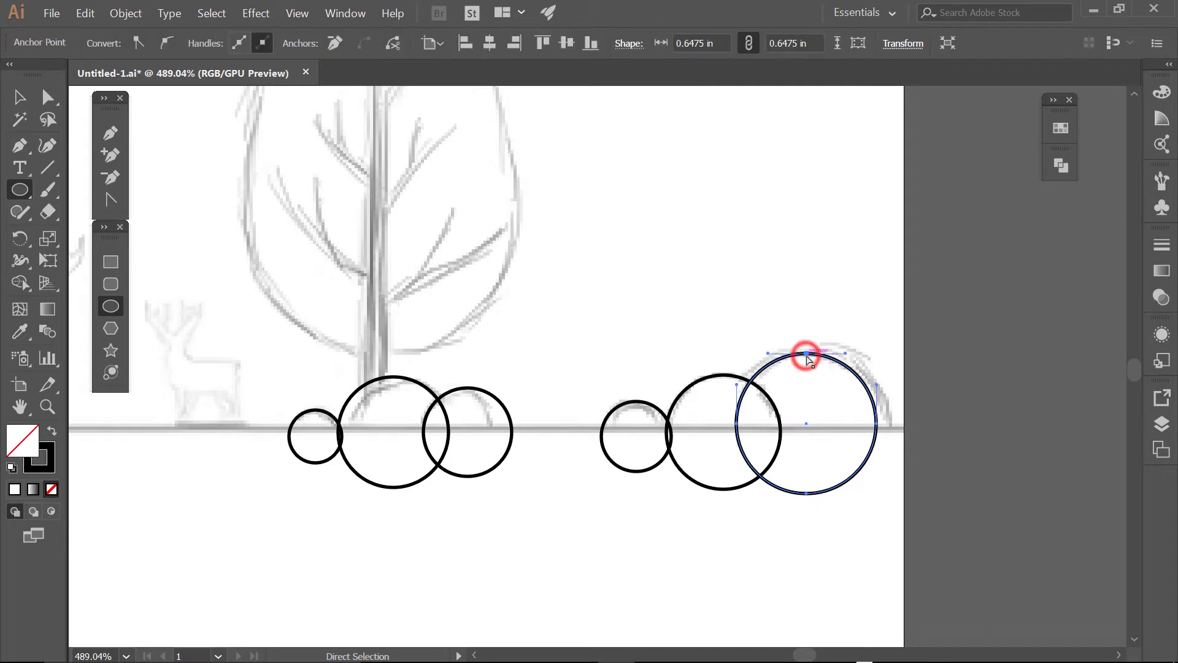
left_click_drag(807, 356, 807, 349)
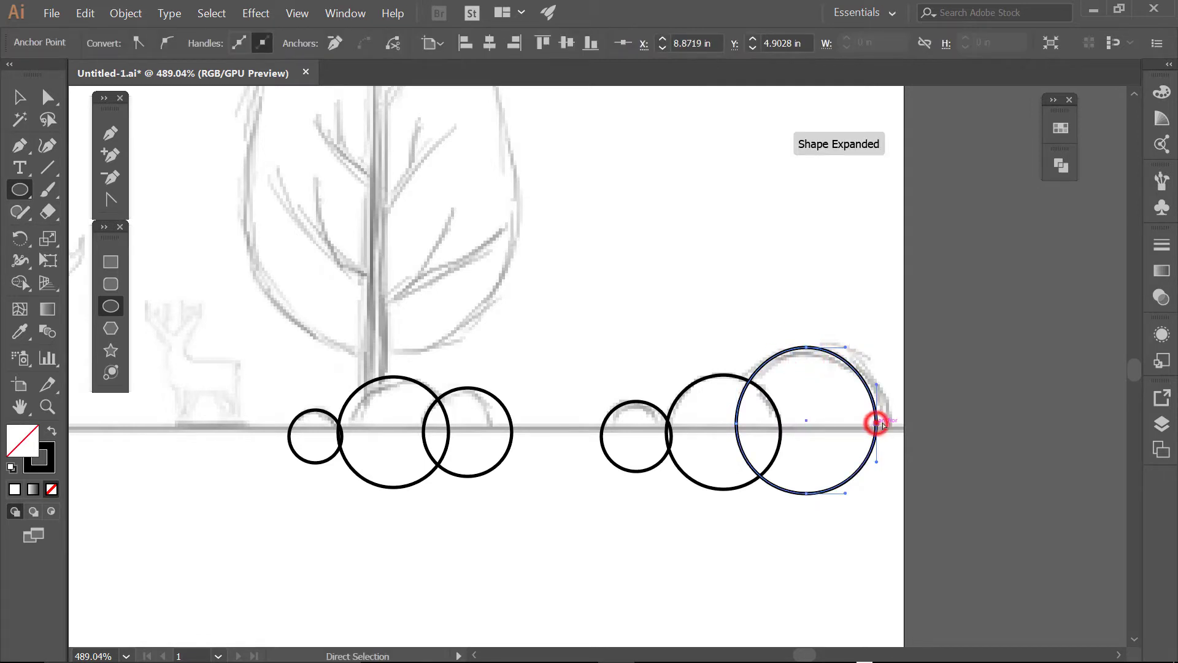
left_click_drag(878, 422, 890, 422)
left_click(866, 500)
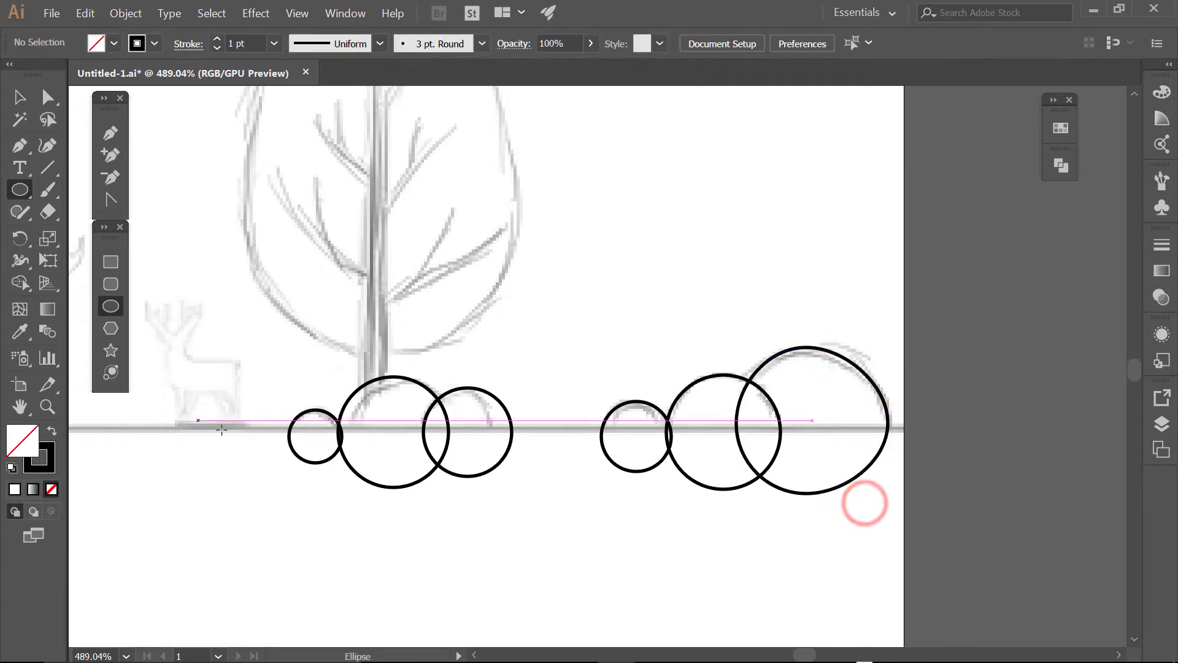
scroll(282, 453, "down", 3)
scroll(262, 491, "down", 2)
mouse_move(262, 491)
left_mouse_down()
mouse_move(463, 428)
mouse_move(505, 400)
left_mouse_up()
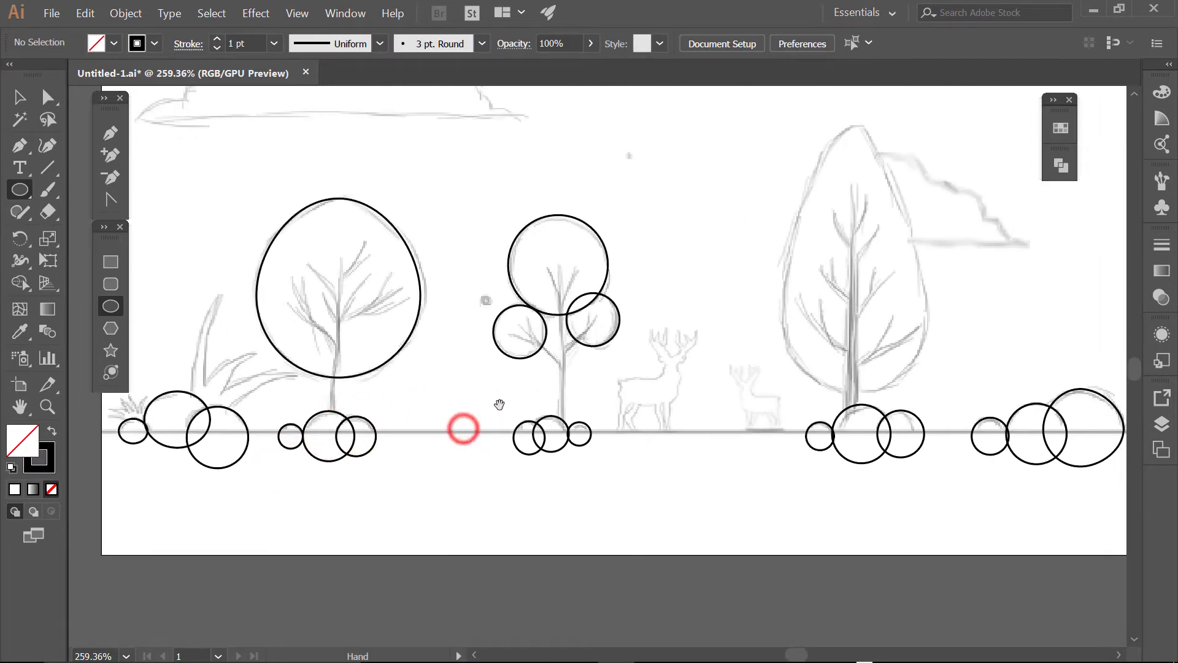
Start the grass outline with the Pen tool, drawing the first curved, pointed blade
left_click(108, 134)
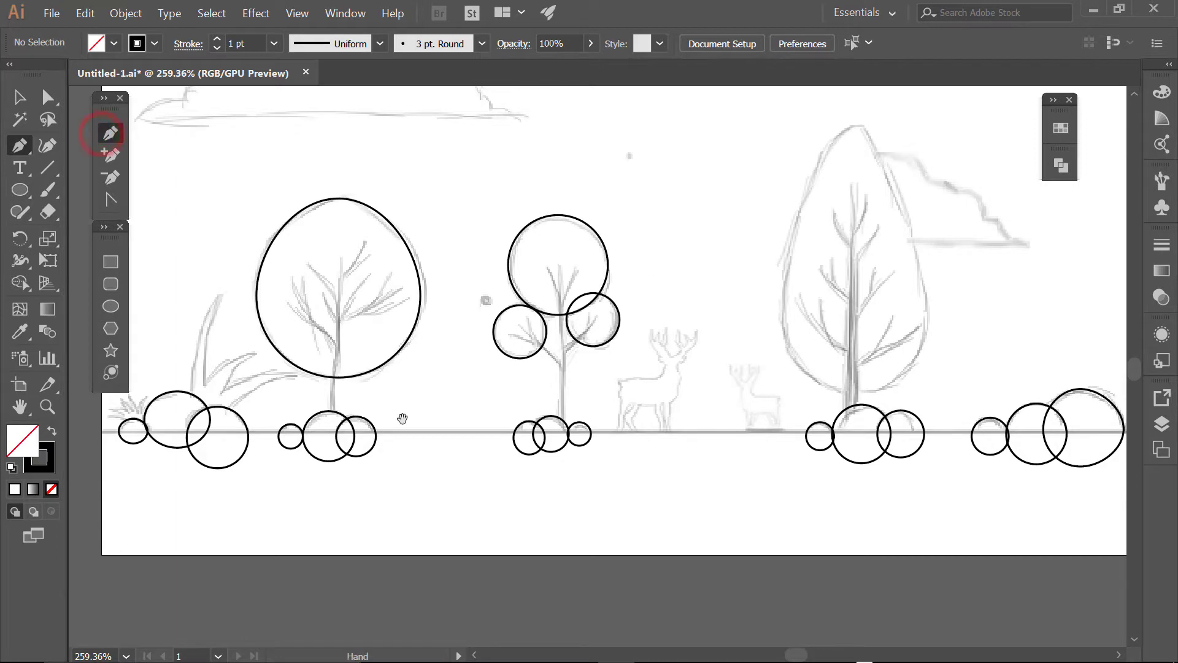
left_click_drag(402, 418, 608, 421)
mouse_move(315, 357)
left_mouse_down()
mouse_move(421, 355)
mouse_move(417, 368)
left_mouse_up()
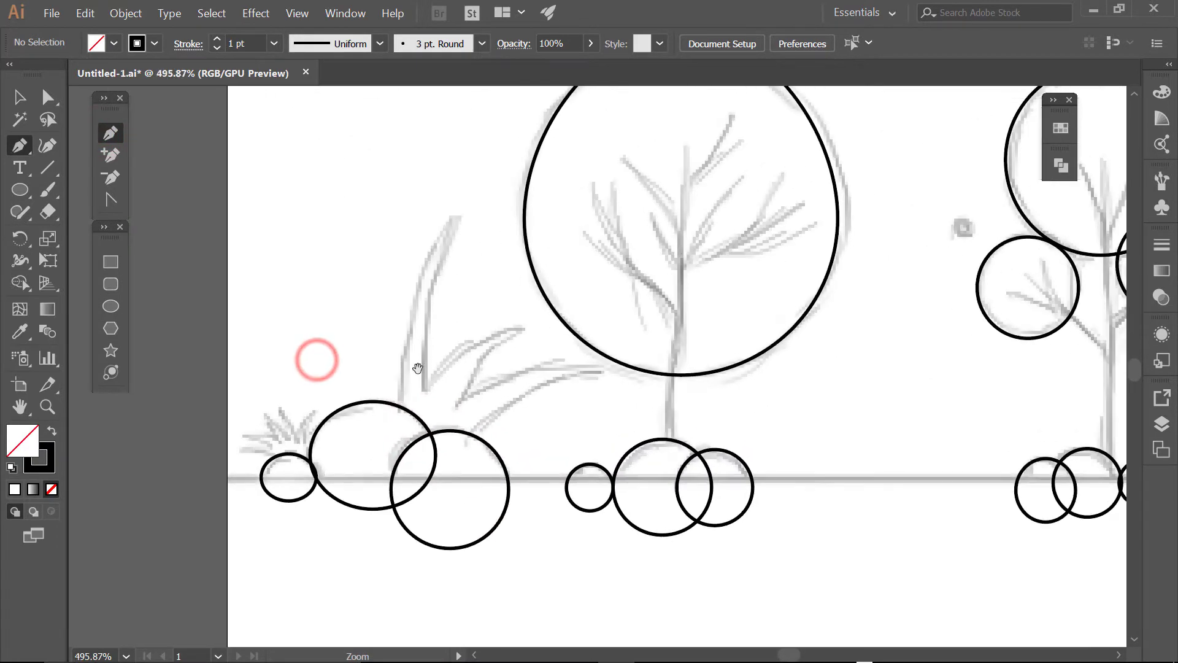
left_click(398, 405)
left_click_drag(459, 215, 526, 143)
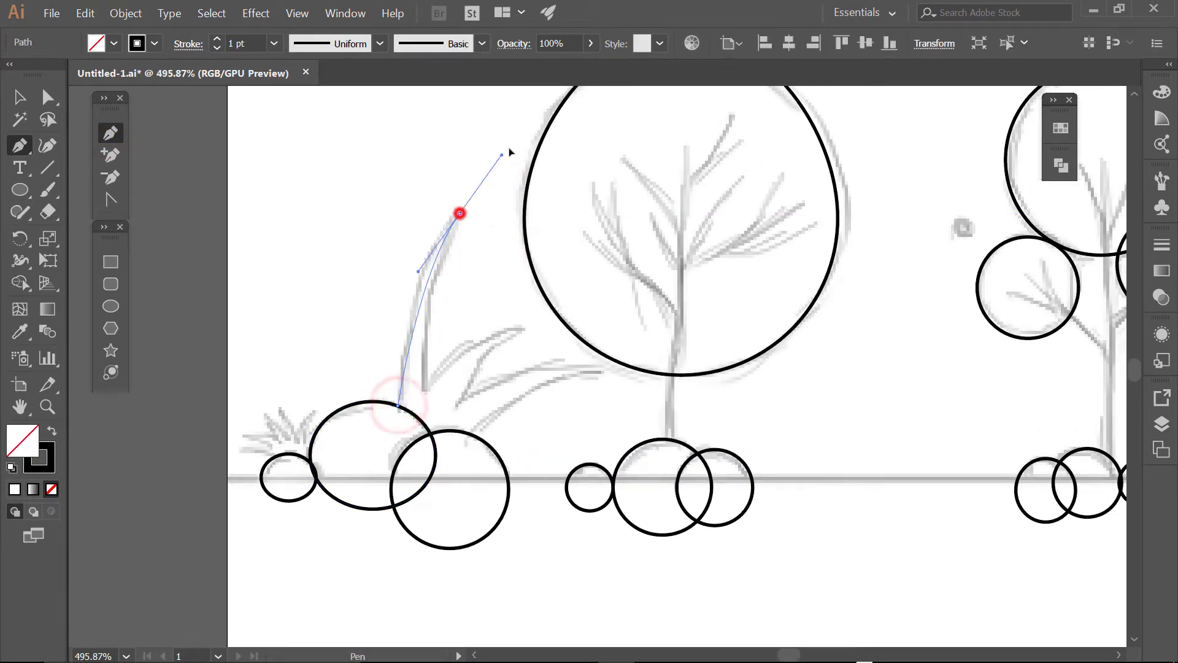
left_click(460, 215)
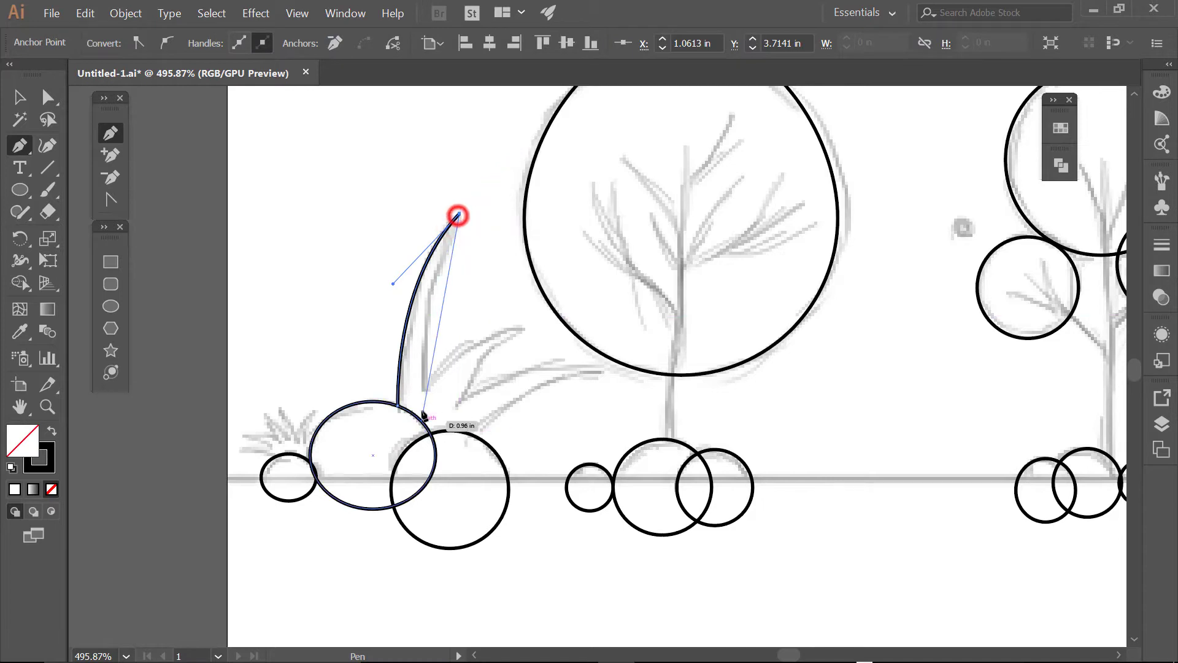
left_click_drag(425, 390, 442, 484)
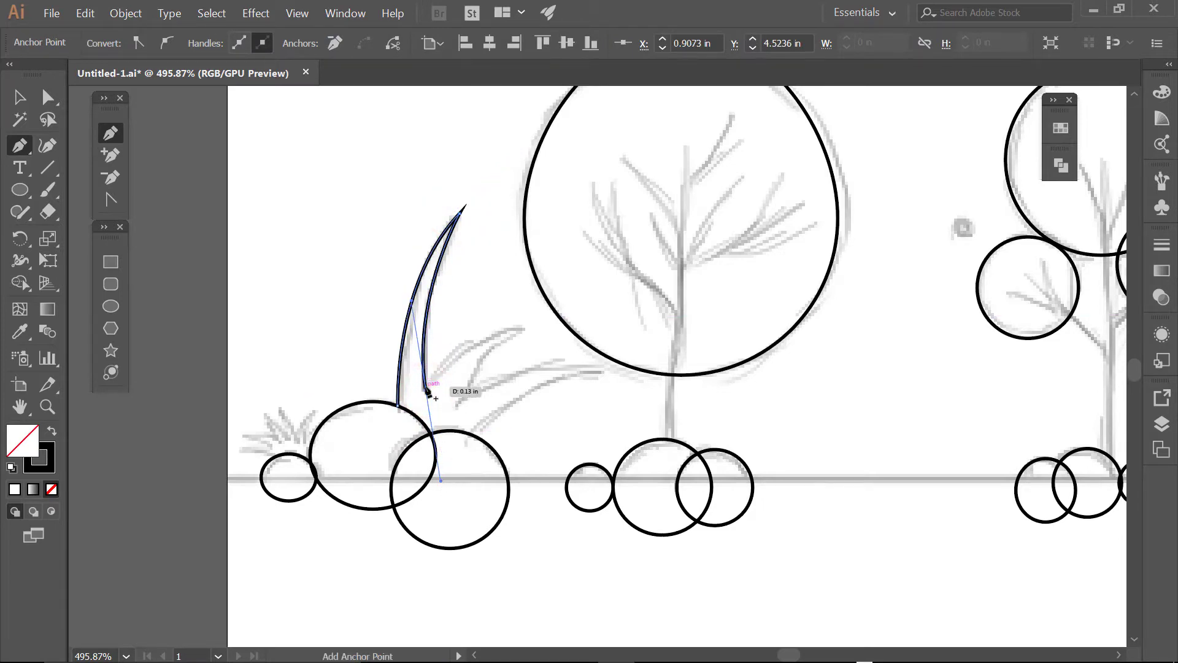
left_click(426, 391)
Draw the second and third pointed blades and close the outline at its start point
left_click_drag(529, 330, 599, 336)
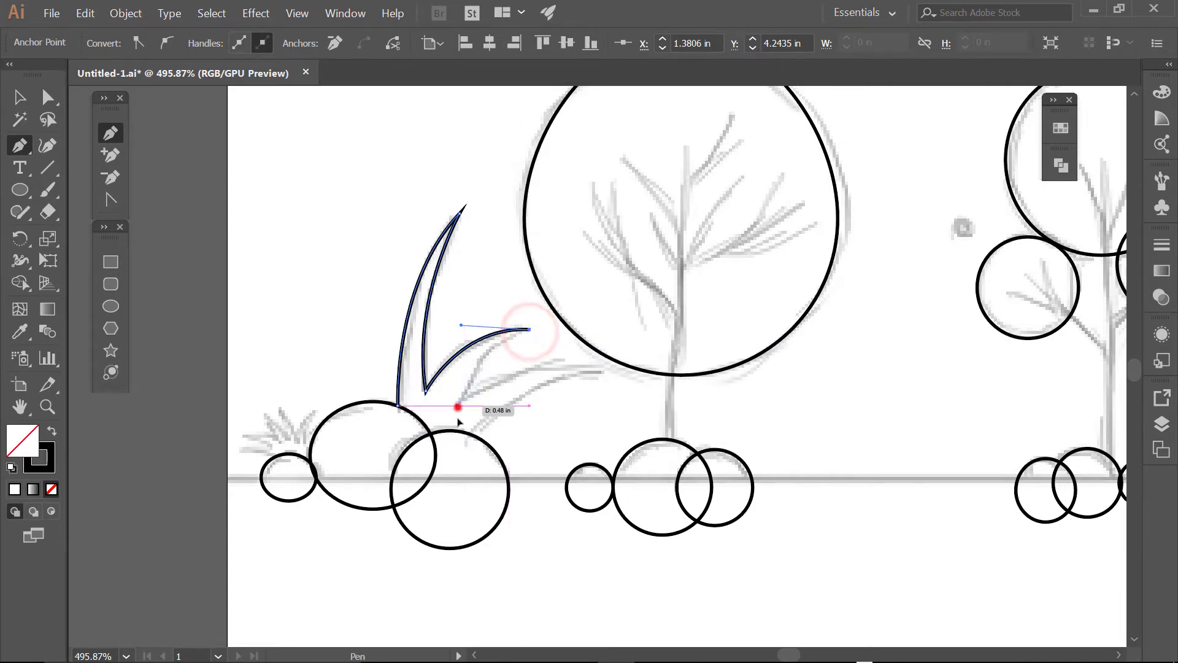
left_click_drag(457, 404, 447, 465)
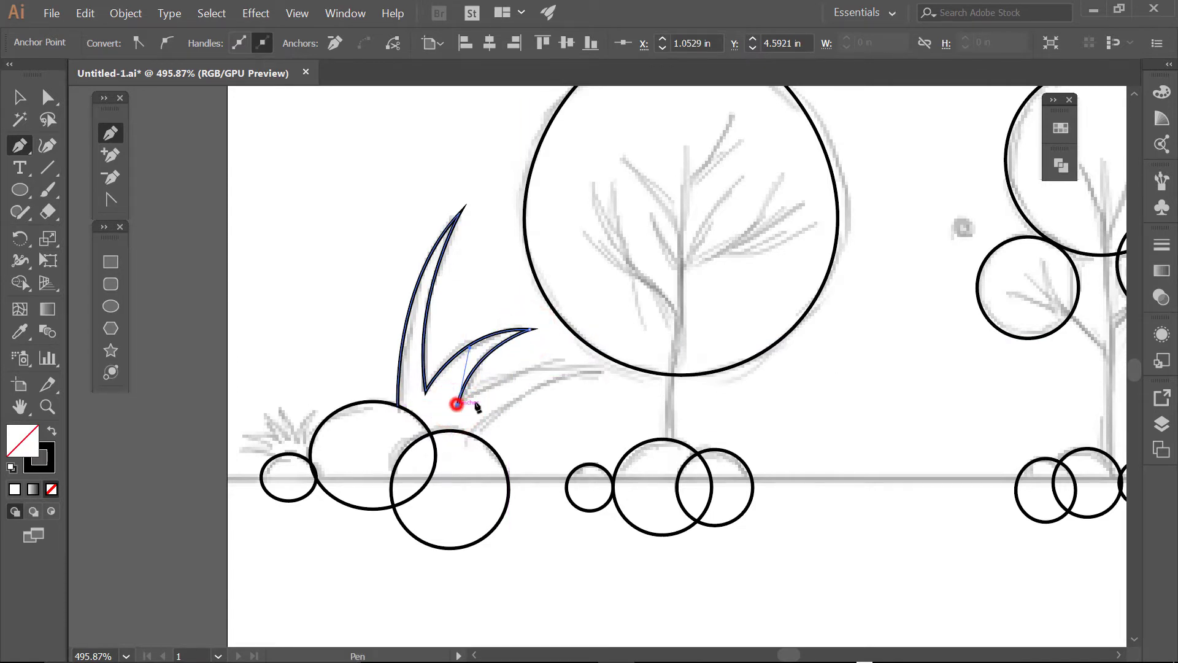
left_click_drag(605, 373, 700, 409)
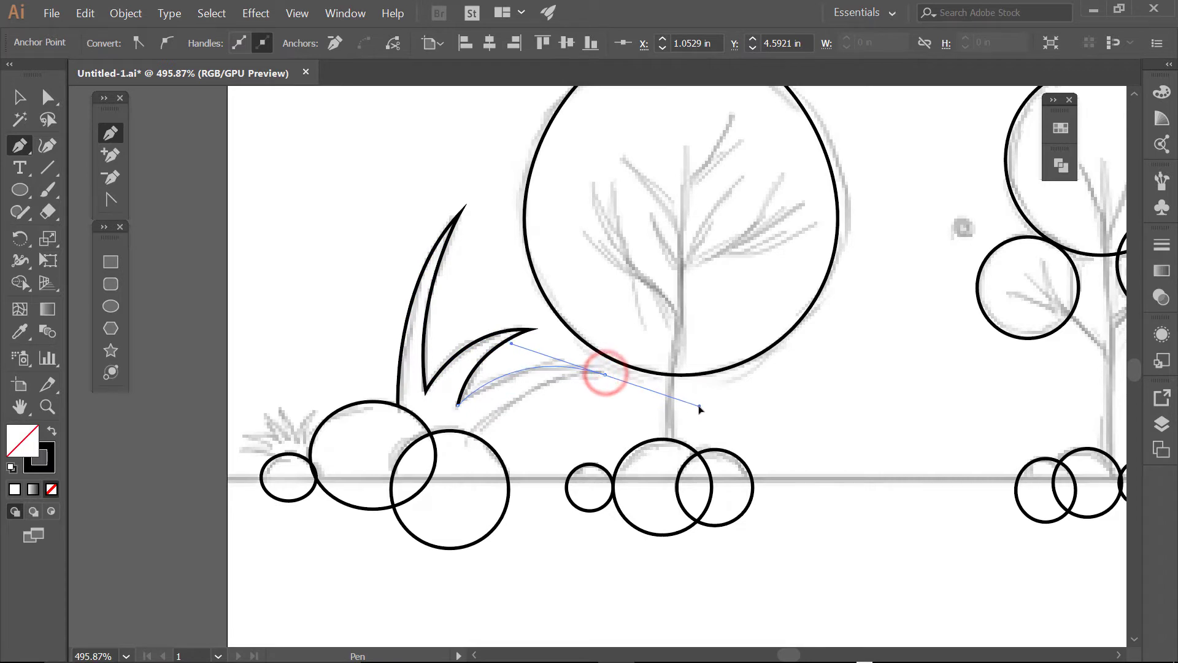
left_click_drag(605, 374, 603, 380)
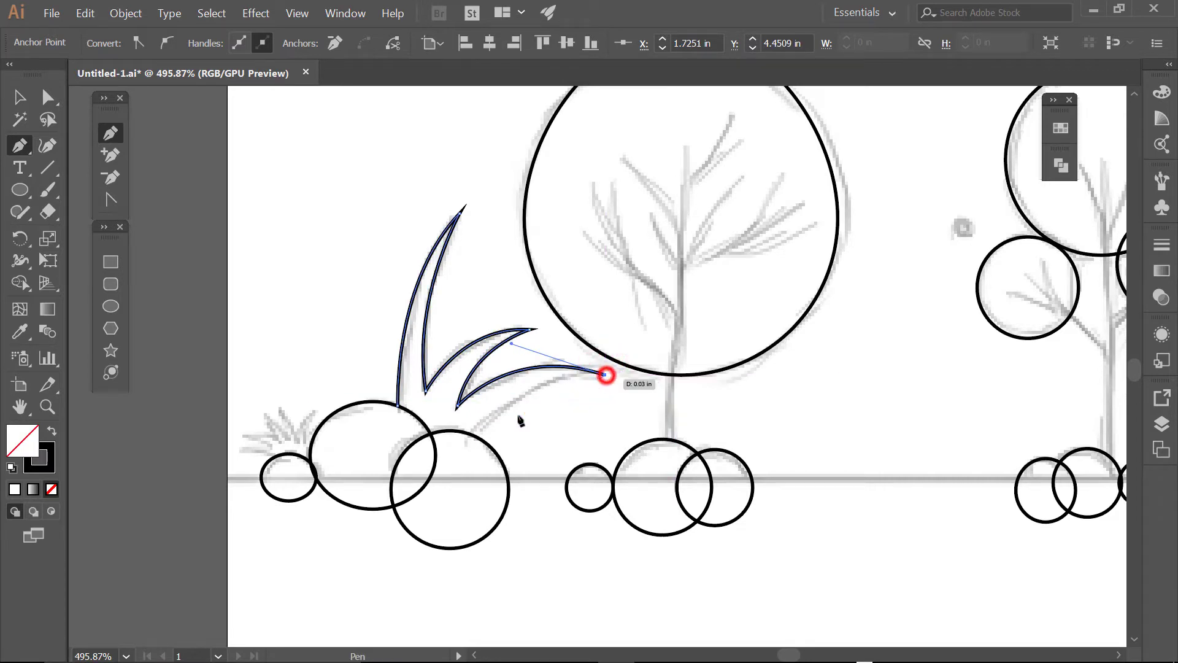
mouse_move(520, 421)
left_mouse_down()
mouse_move(481, 440)
mouse_move(451, 504)
left_mouse_up()
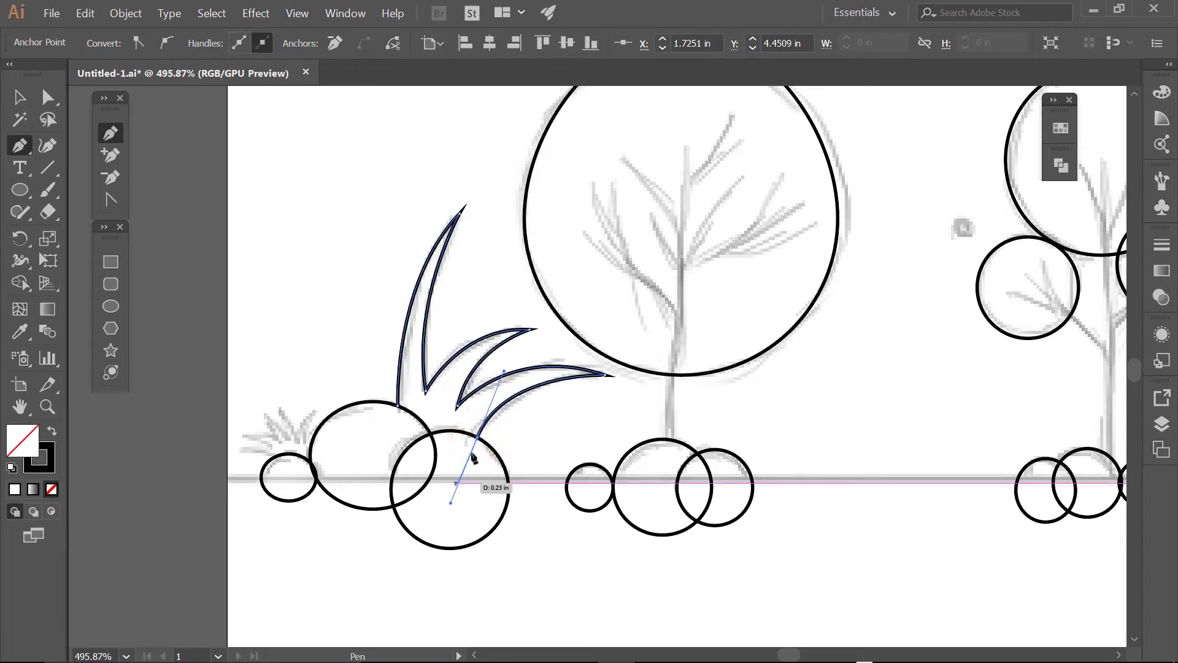
left_click_drag(478, 438, 468, 485)
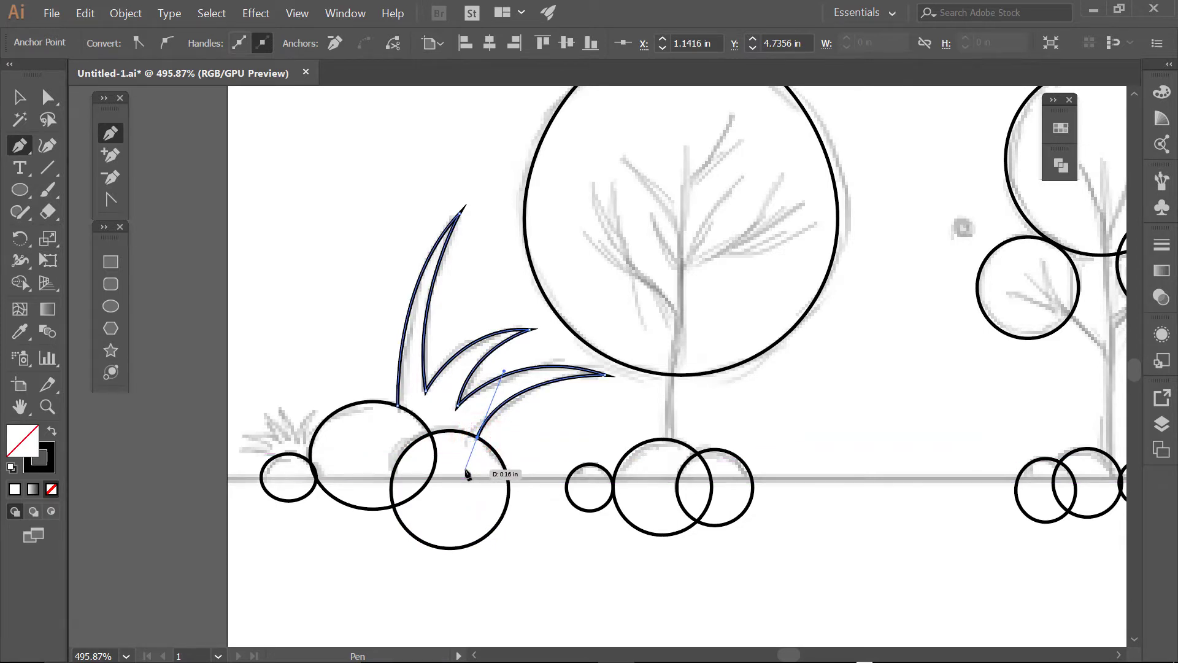
left_click_drag(467, 468, 467, 465)
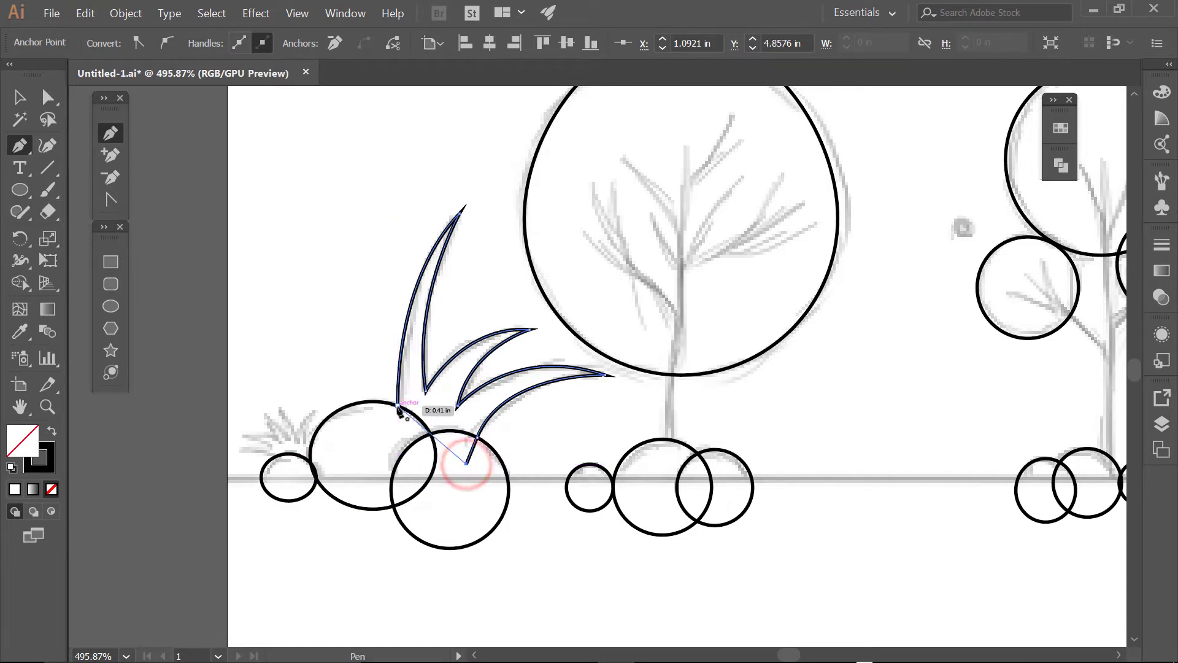
left_click(398, 406)
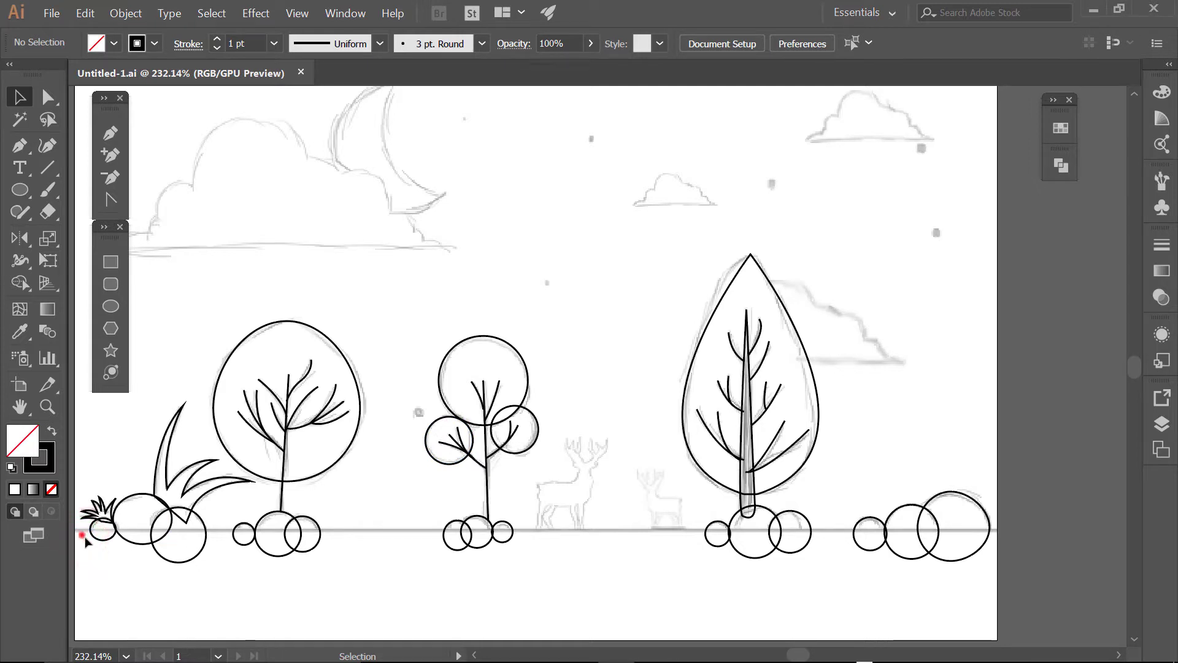
Select all ground-line bushes and use Arrange > Bring to Front on them
left_click_drag(85, 538, 989, 564)
right_click(904, 545)
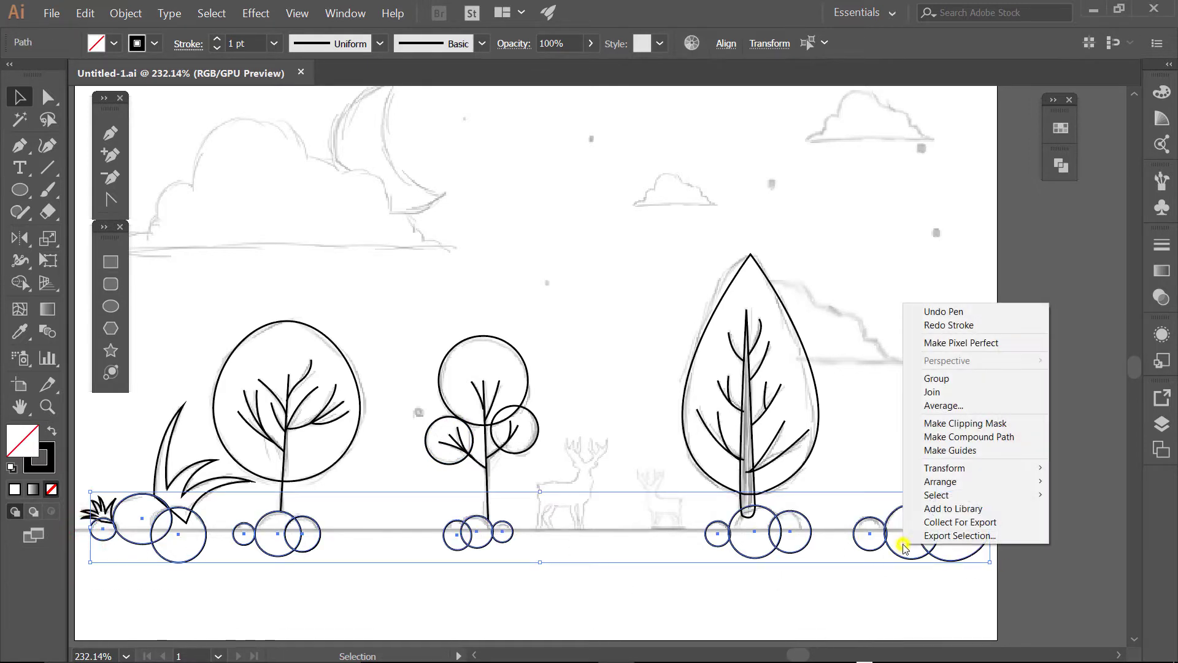
left_click(941, 481)
left_click(879, 484)
left_click(861, 437)
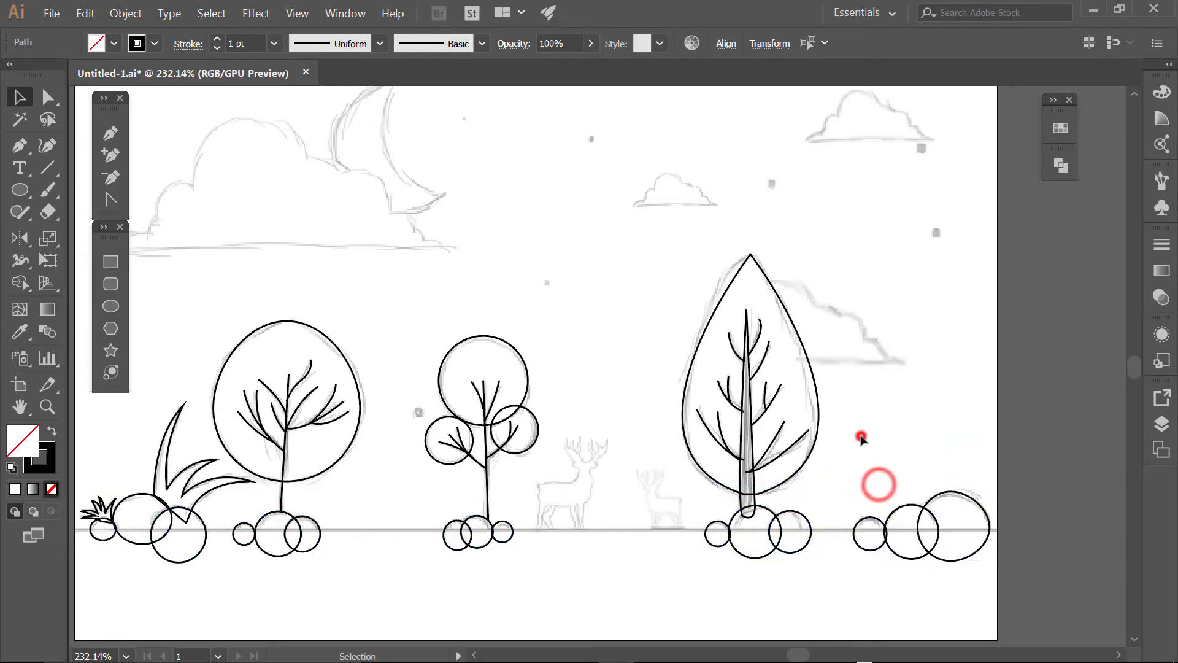
Select the trunks and branches of all three trees together
left_click_drag(281, 423, 289, 421)
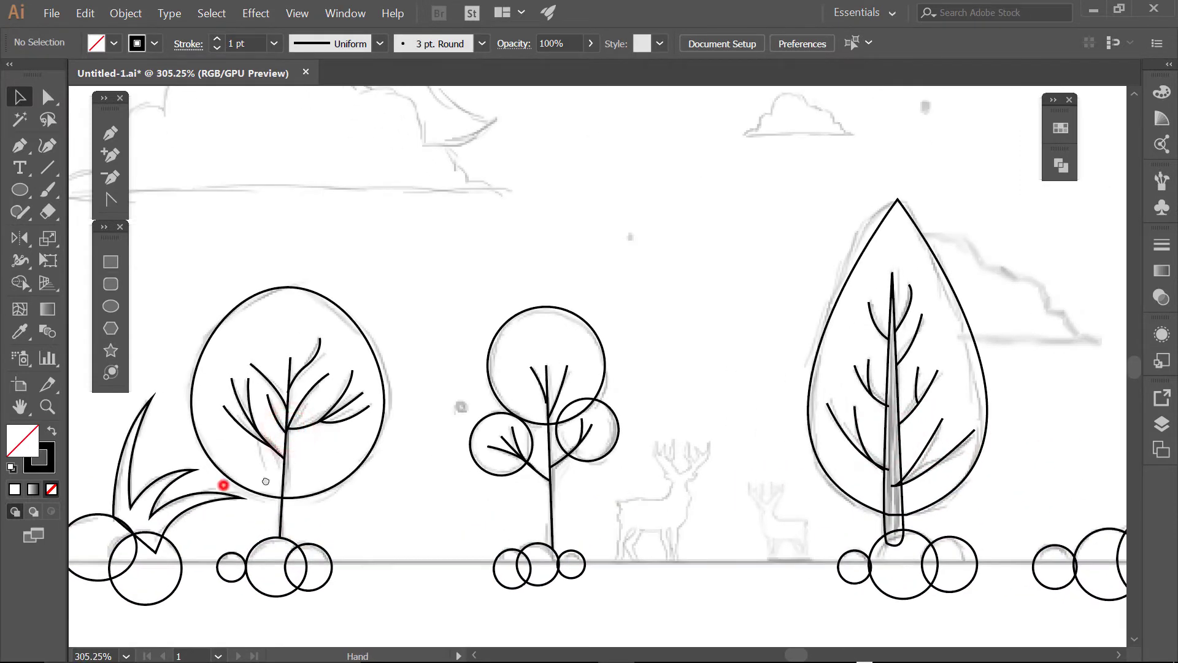
left_click_drag(265, 481, 312, 471)
left_click(328, 499)
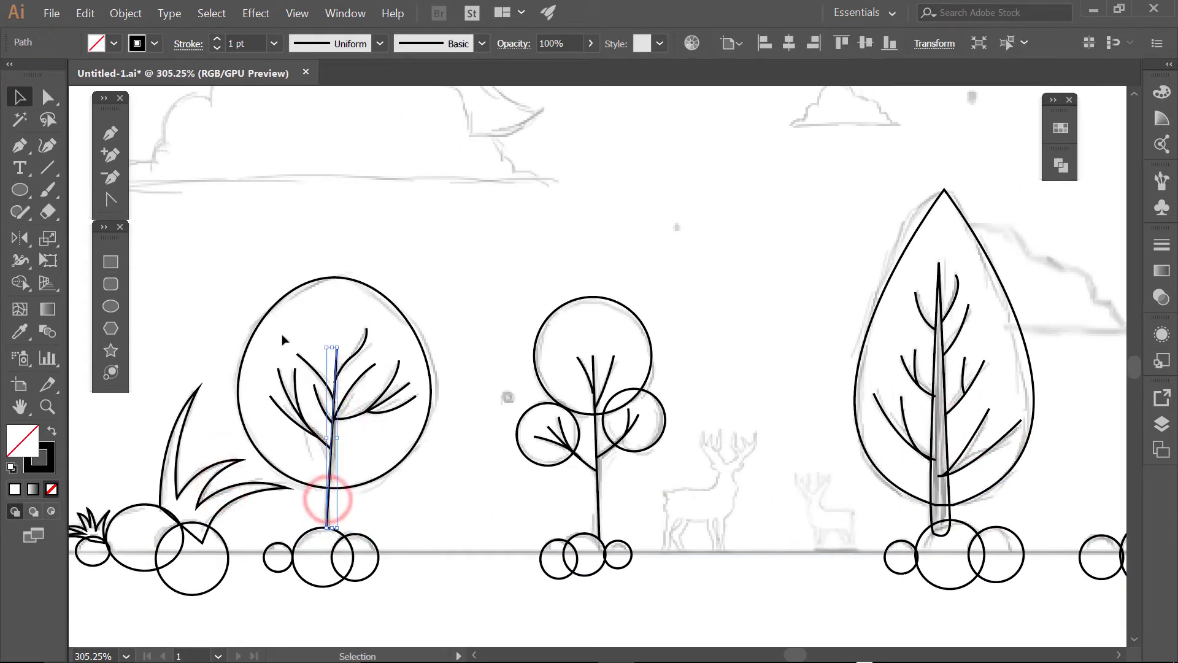
left_click_drag(282, 340, 391, 449)
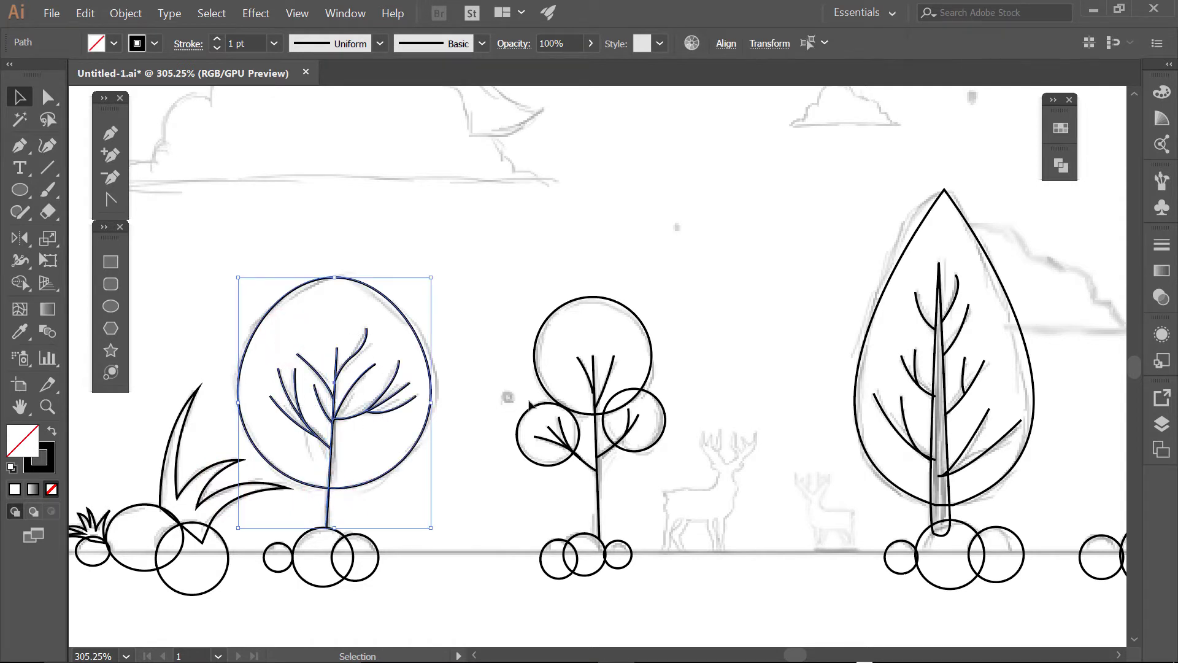
left_click_drag(436, 335, 413, 355)
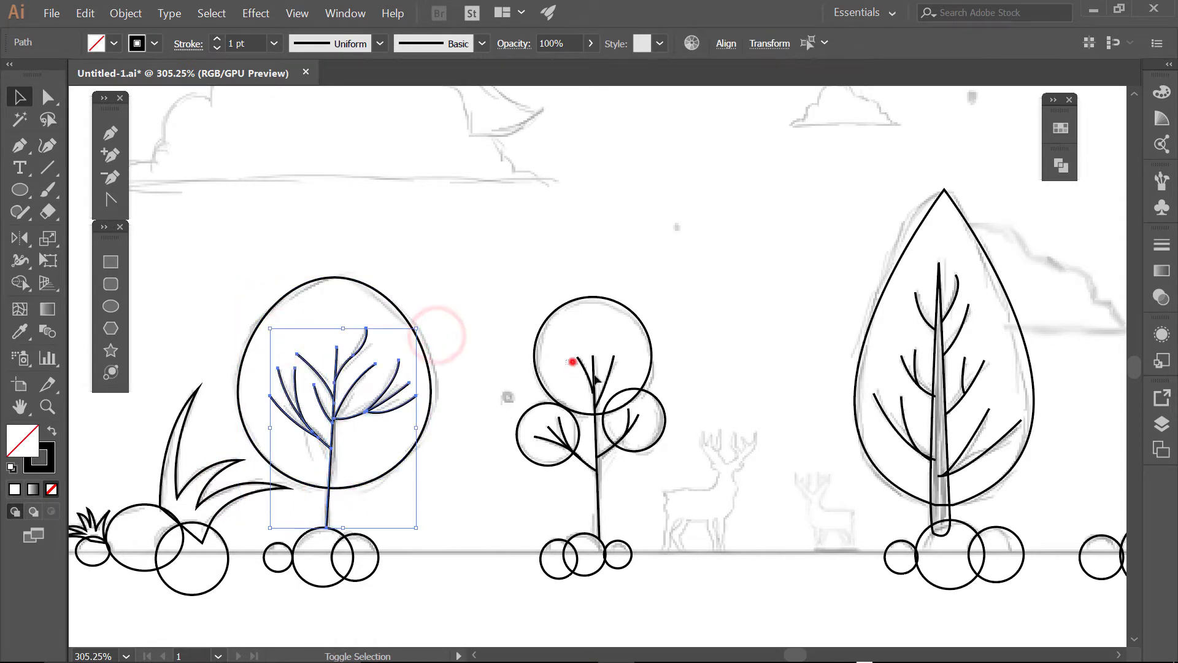
left_click_drag(572, 359, 598, 405)
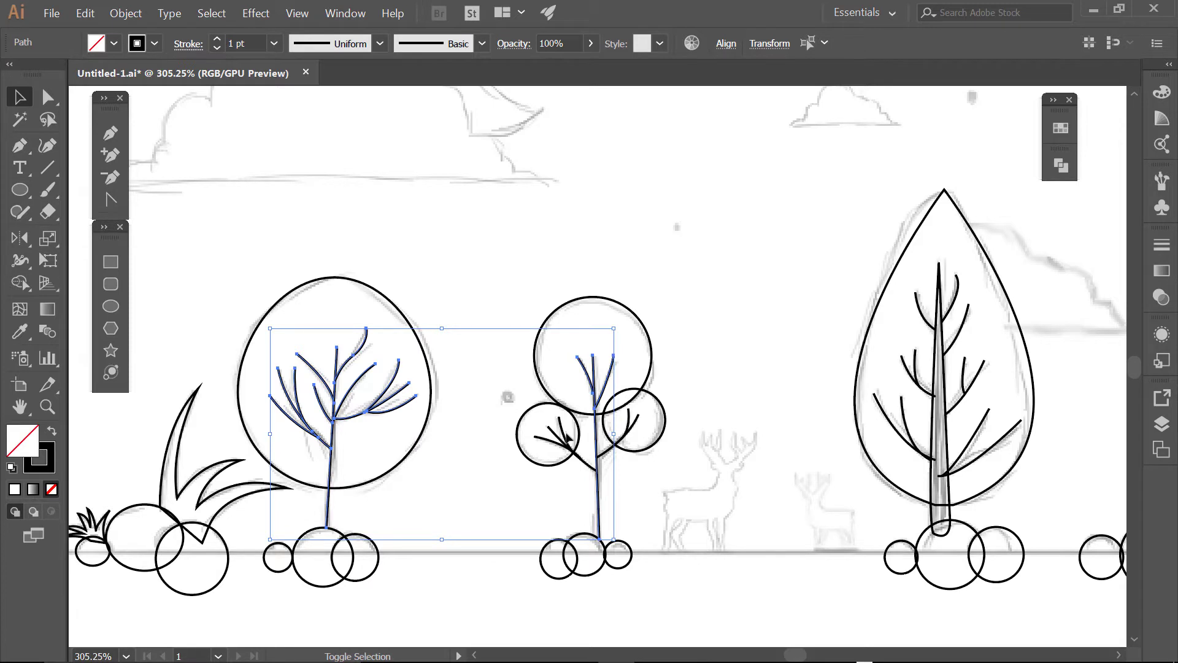
left_click(642, 426, "shift")
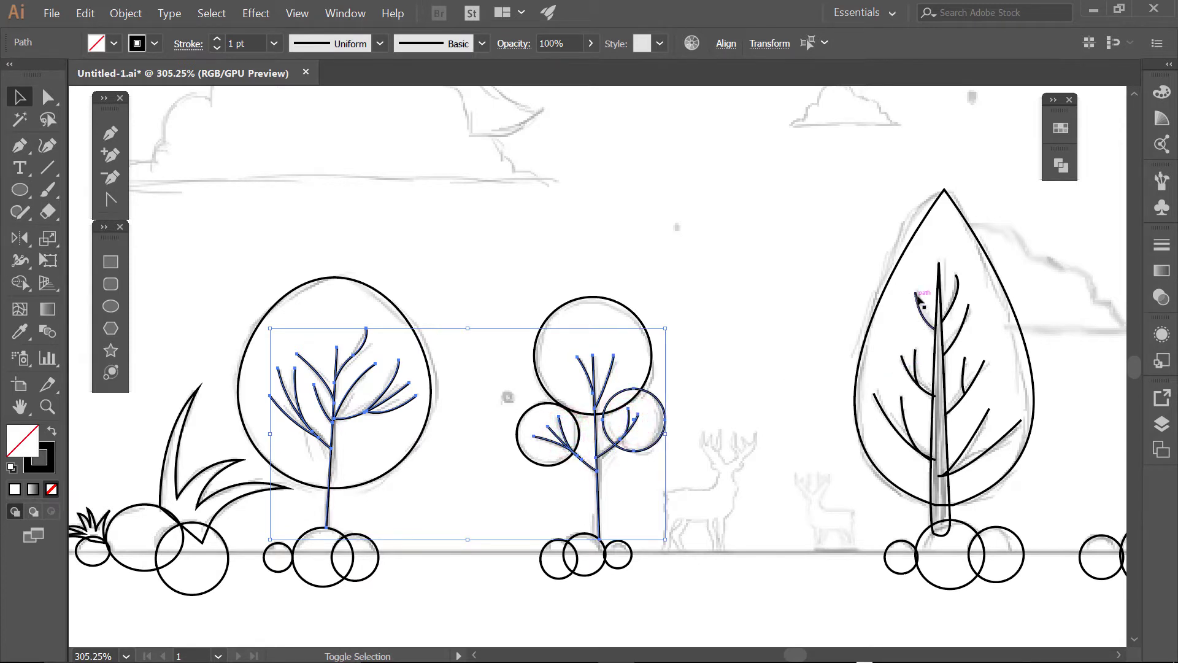
mouse_move(918, 455)
left_mouse_down()
mouse_move(899, 465)
mouse_move(923, 419)
left_mouse_up()
left_click_drag(979, 367, 984, 480)
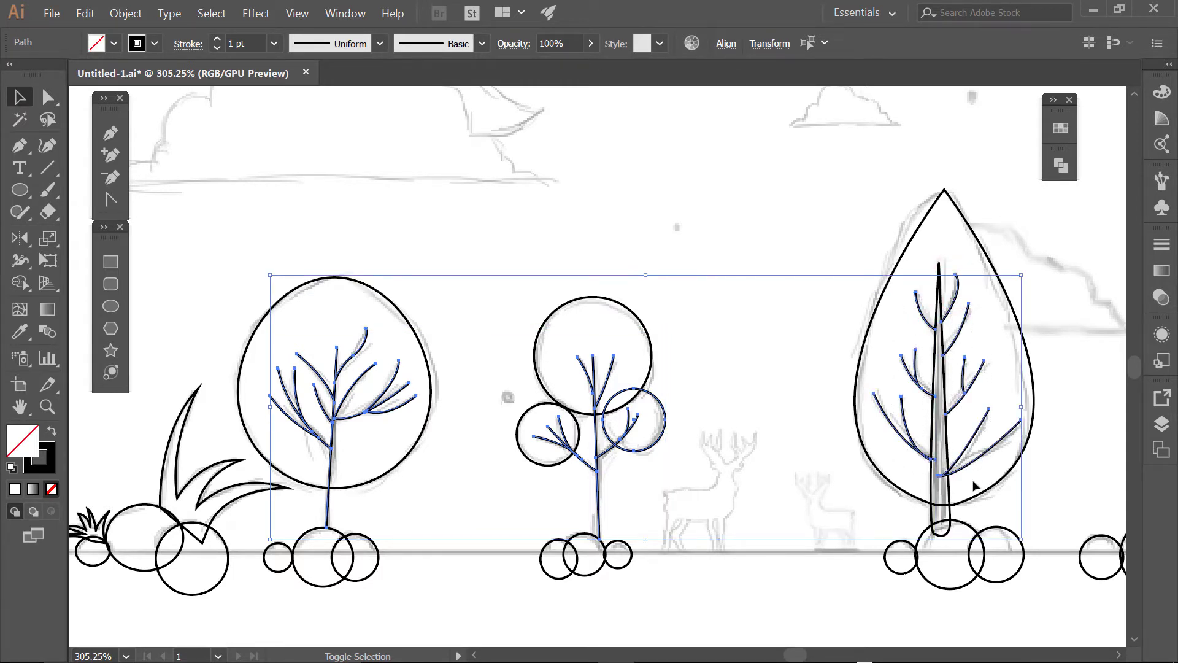
Apply Width Profile 5 to the selected branches and set the stroke weight to 2 pt
left_click(316, 43)
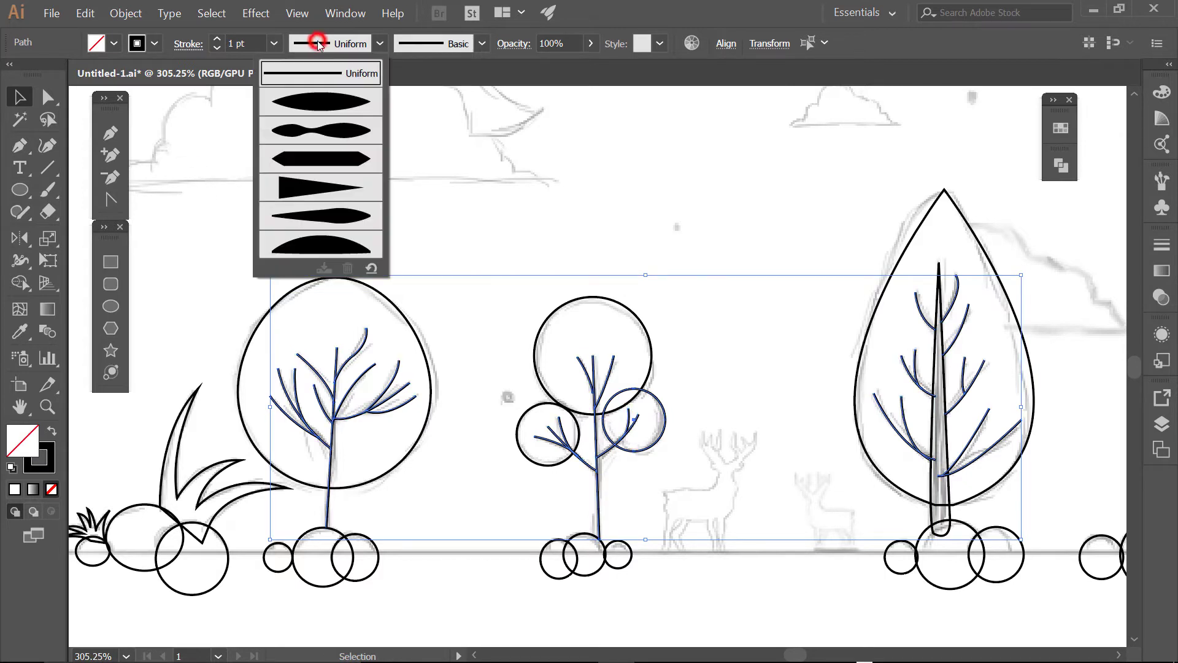
left_click(320, 220)
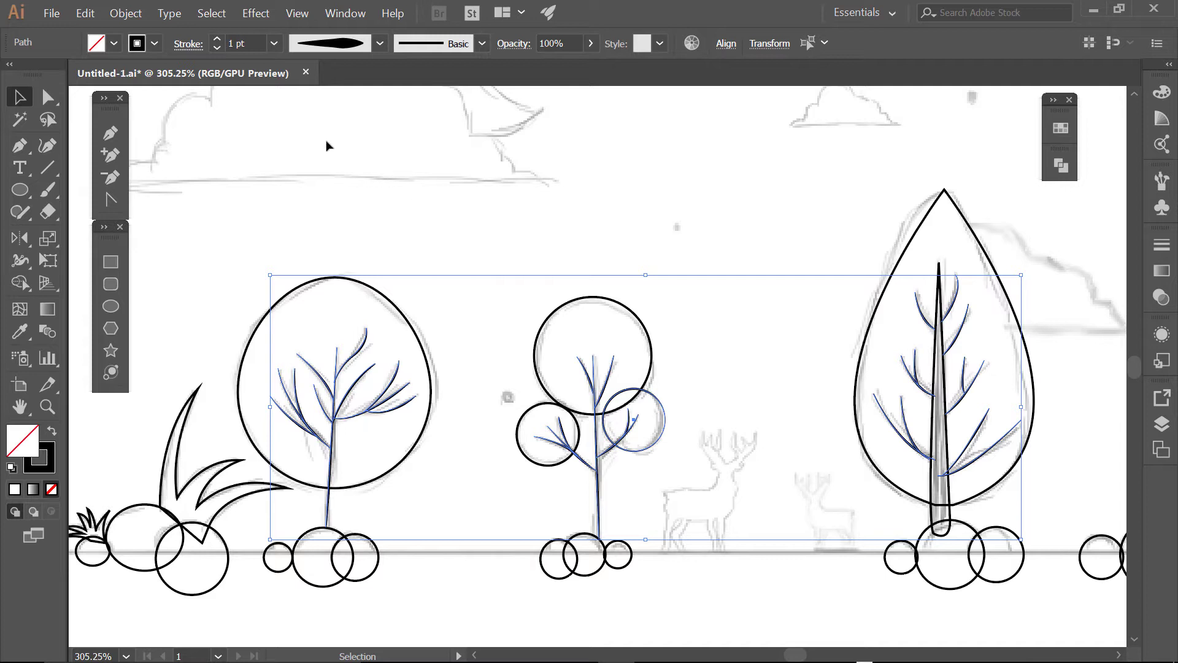
left_click(216, 38)
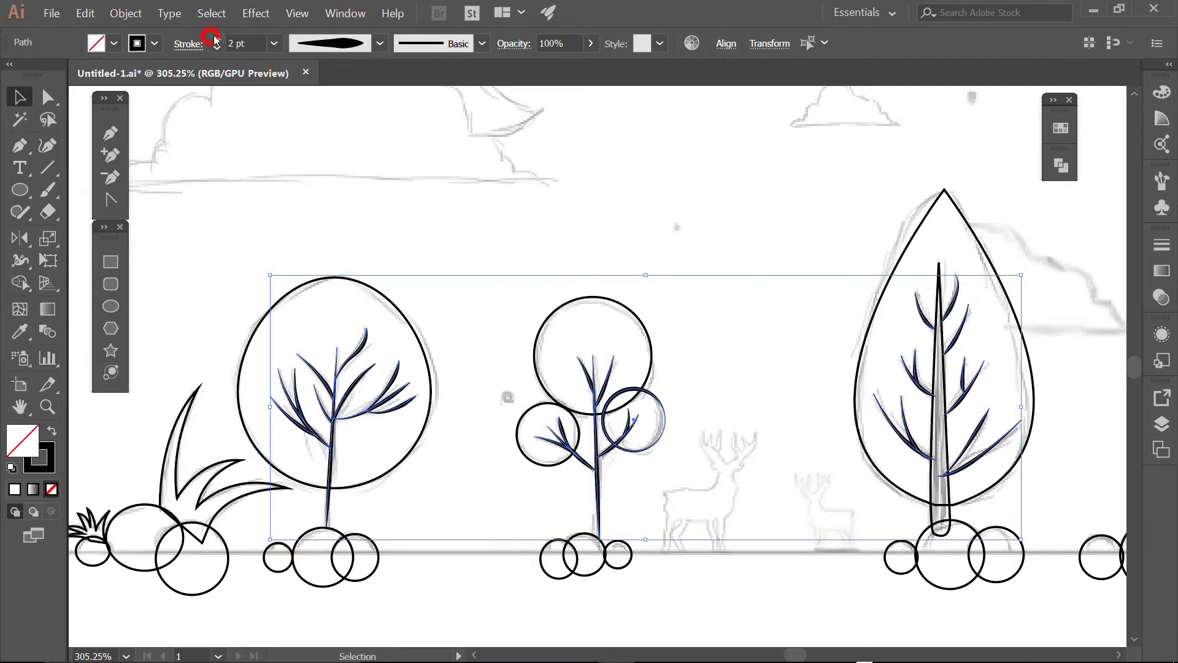
Flip the width profile on two small branches of the left tree
left_click(302, 108)
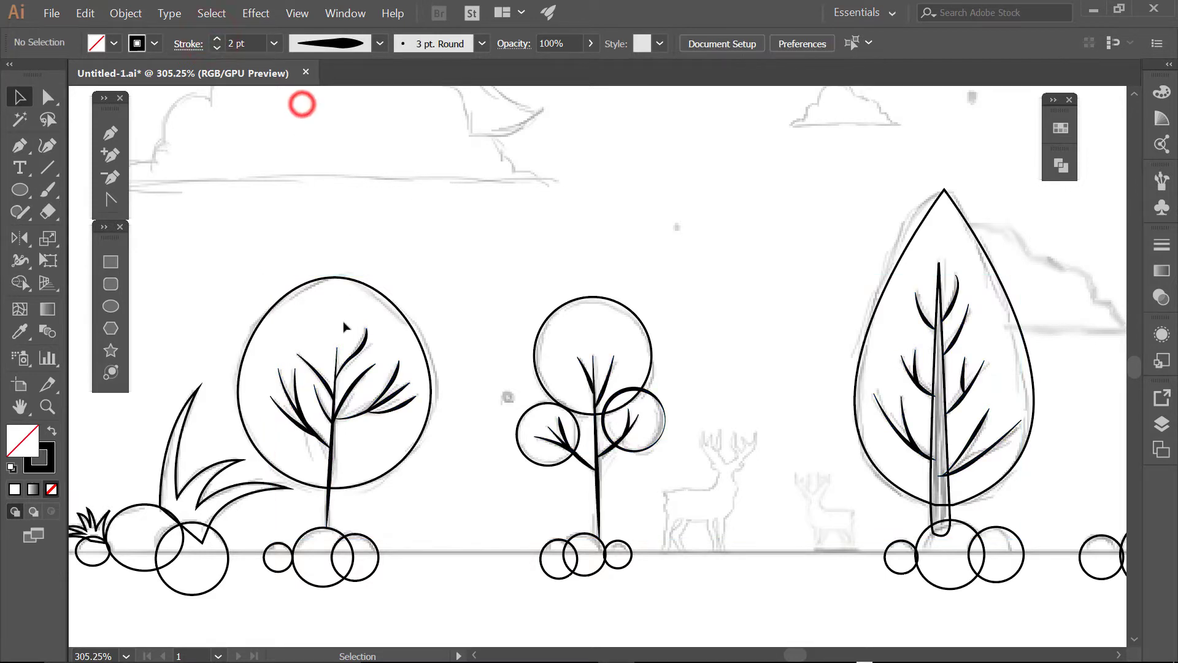
left_click(355, 351)
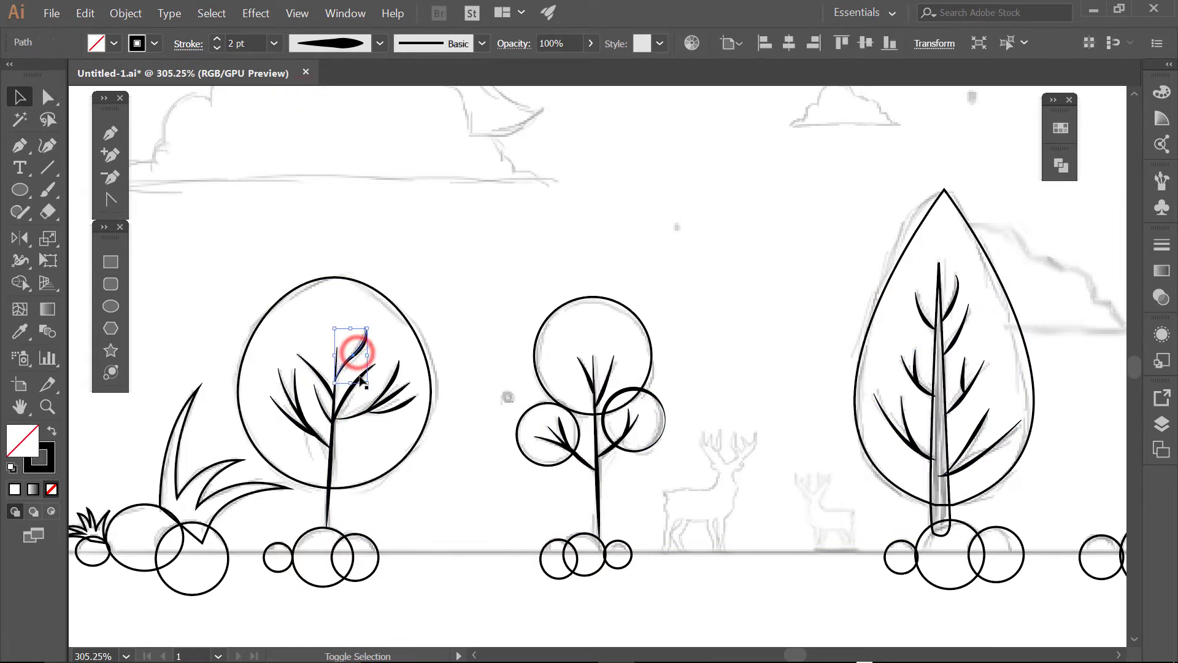
left_click(393, 377, "shift")
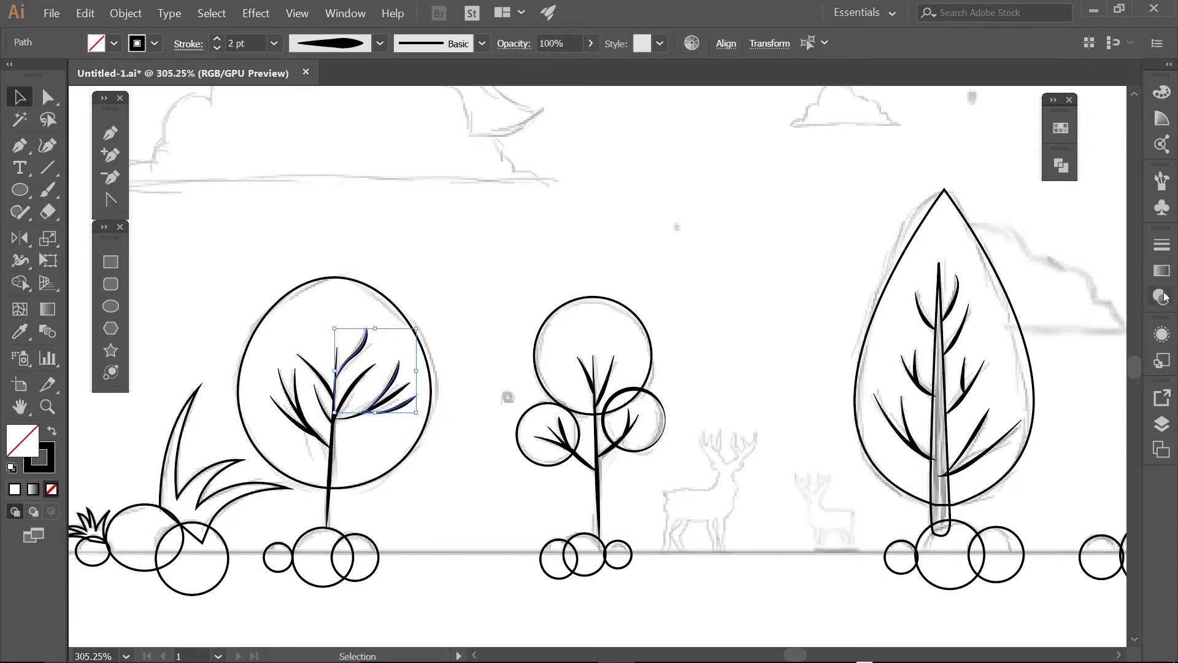
left_click(1161, 335)
left_click(987, 379)
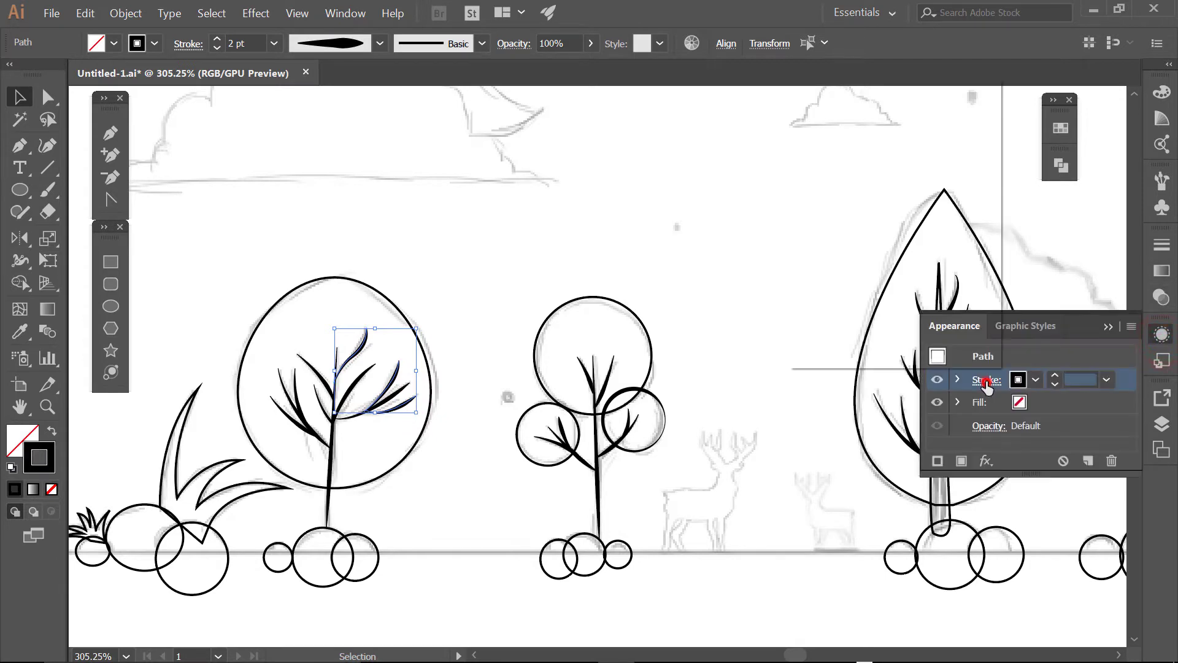
left_click(961, 353)
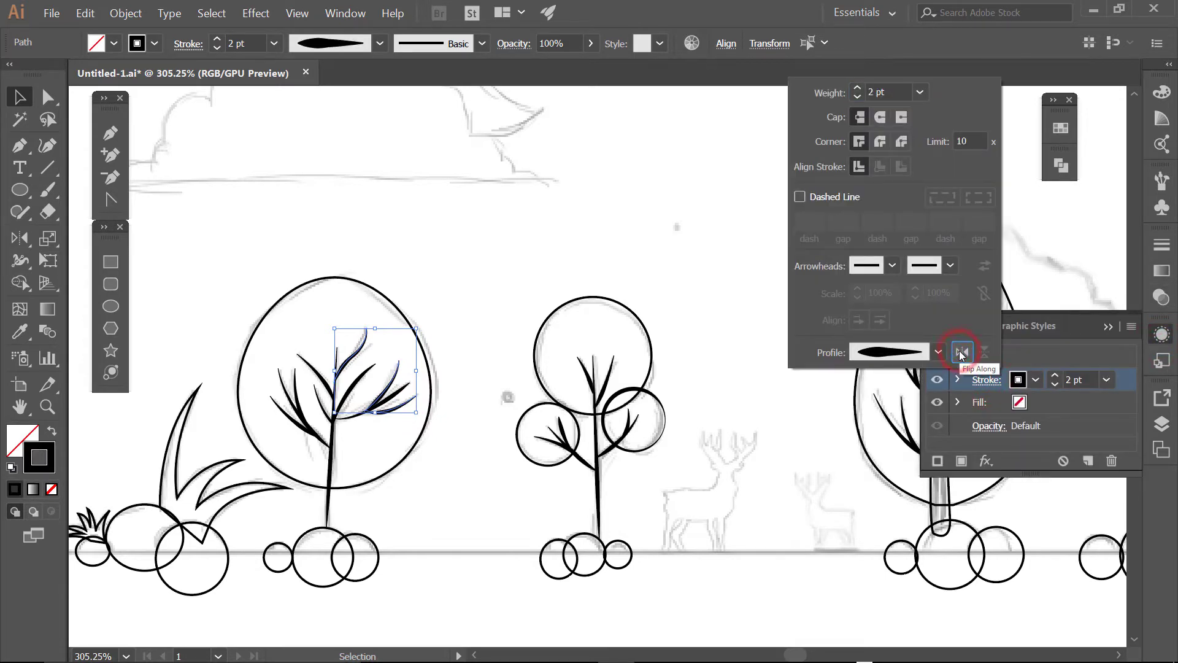
left_click(740, 398)
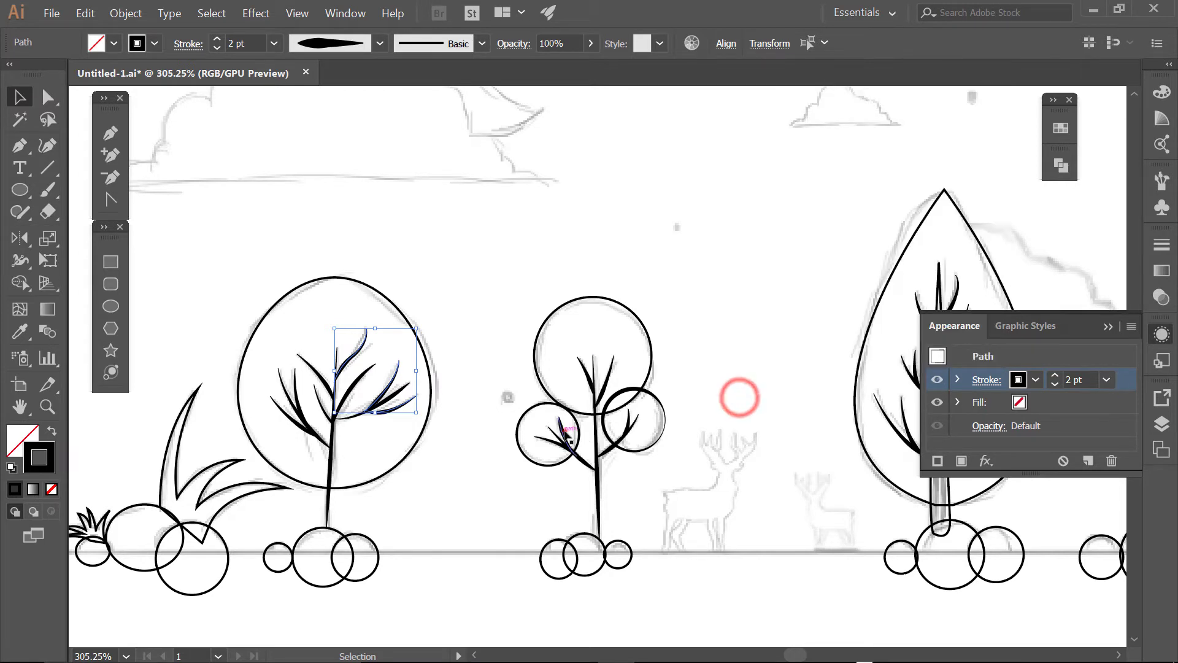
Flip the width profile on the middle tree's small left branch
left_click(562, 430)
left_click(989, 380)
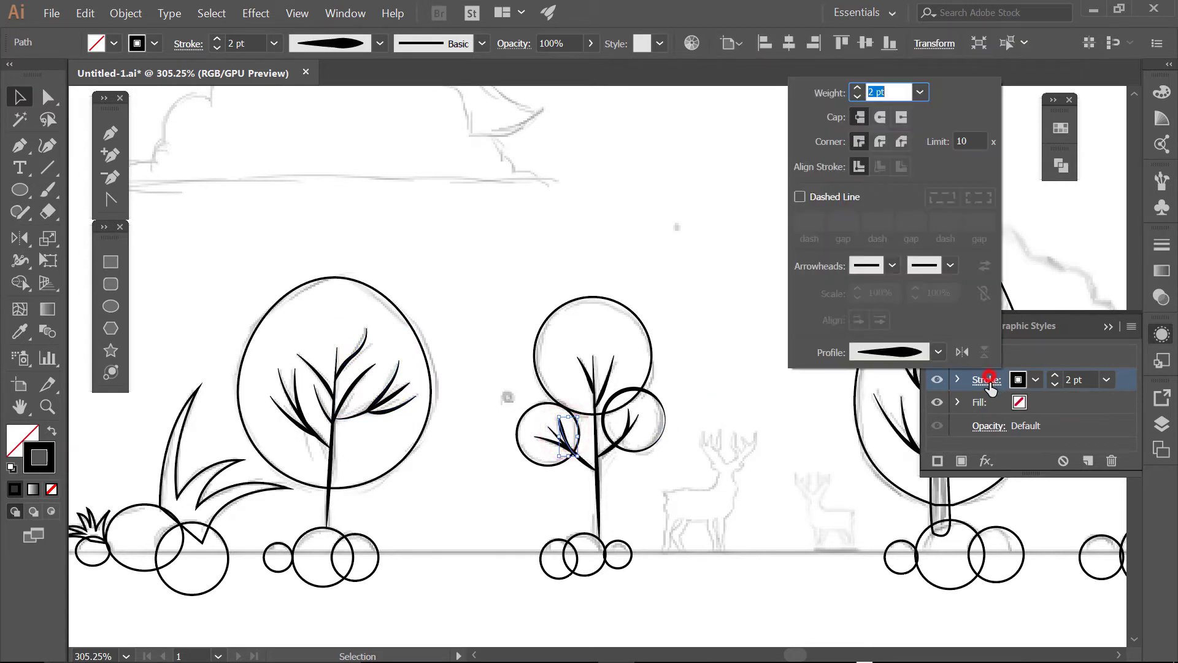
left_click(962, 352)
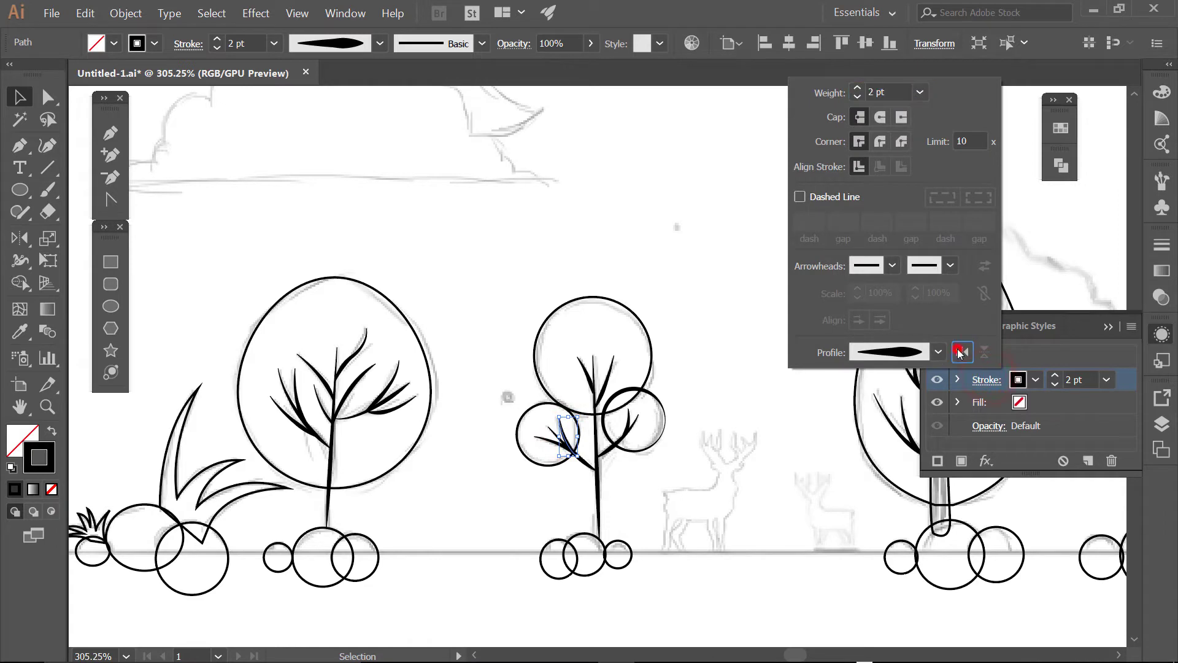
left_click(685, 458)
Flip the width profile on the left tree's right branch
left_click(627, 422)
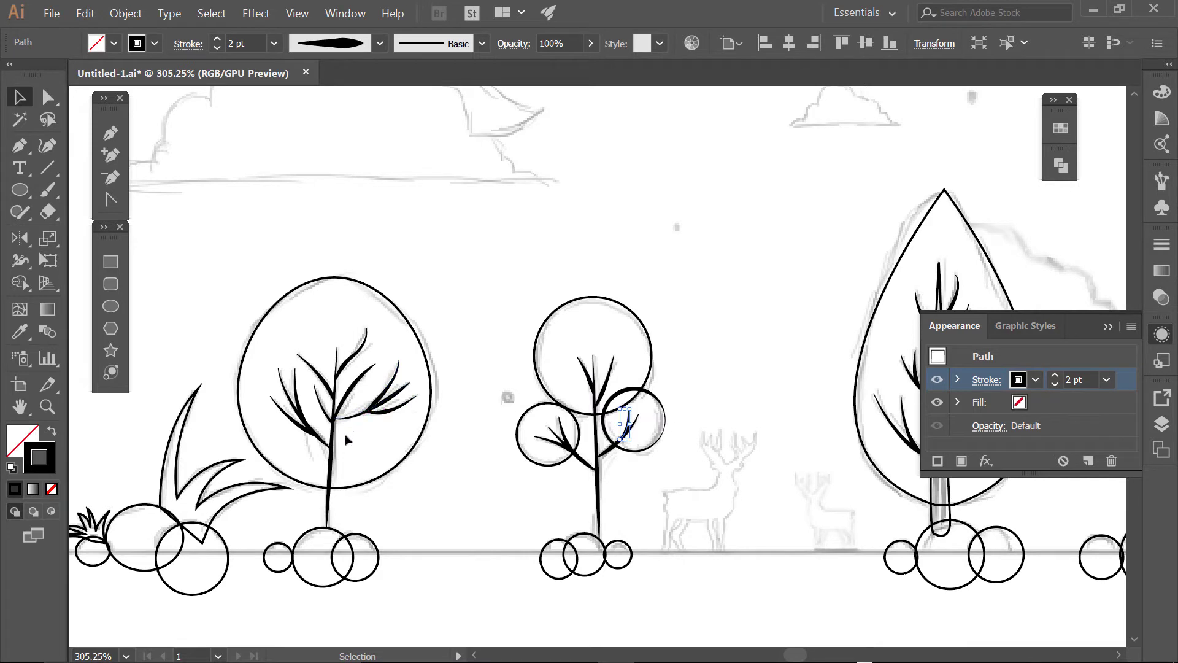
left_click(358, 414)
left_click(351, 414)
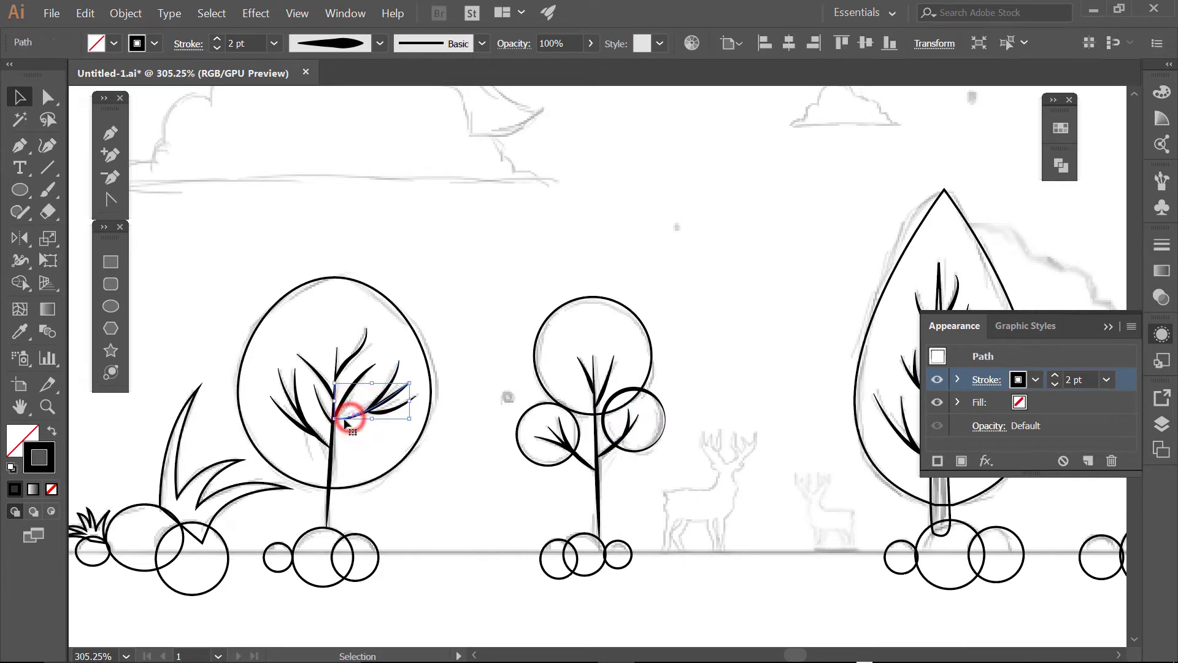
left_click(987, 380)
left_click(959, 352)
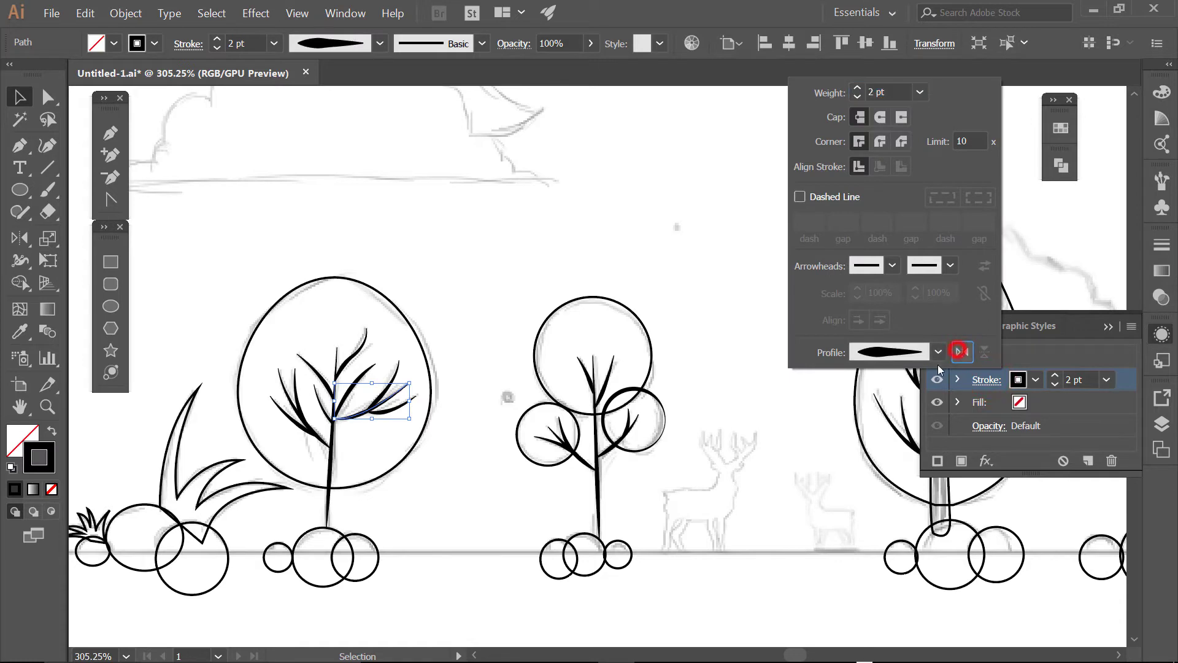
left_click(807, 430)
Flip the width profile on a lower branch of the tall tree
left_click_drag(783, 504, 557, 501)
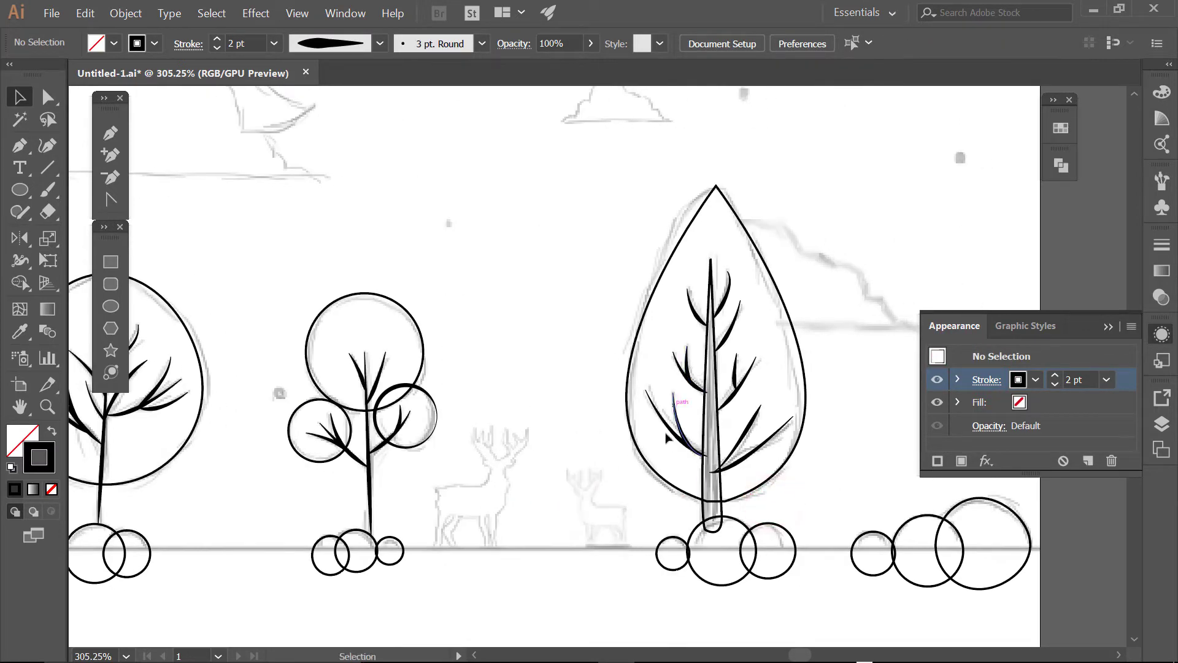
left_click(748, 436)
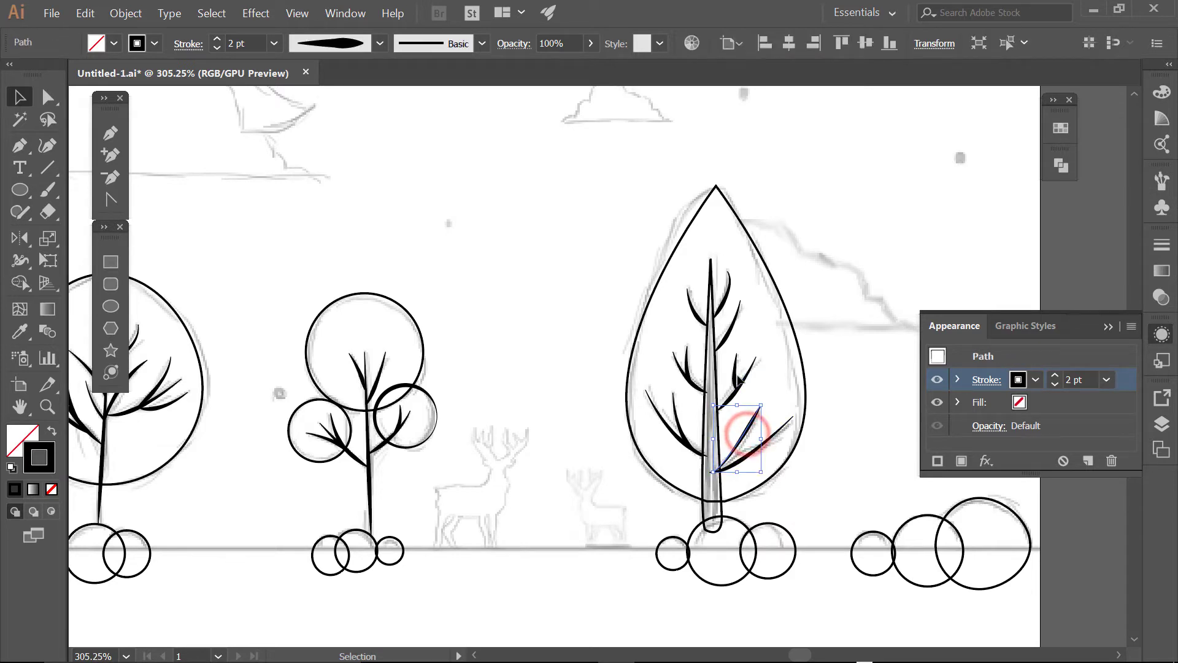
left_click(987, 380)
left_click(961, 352)
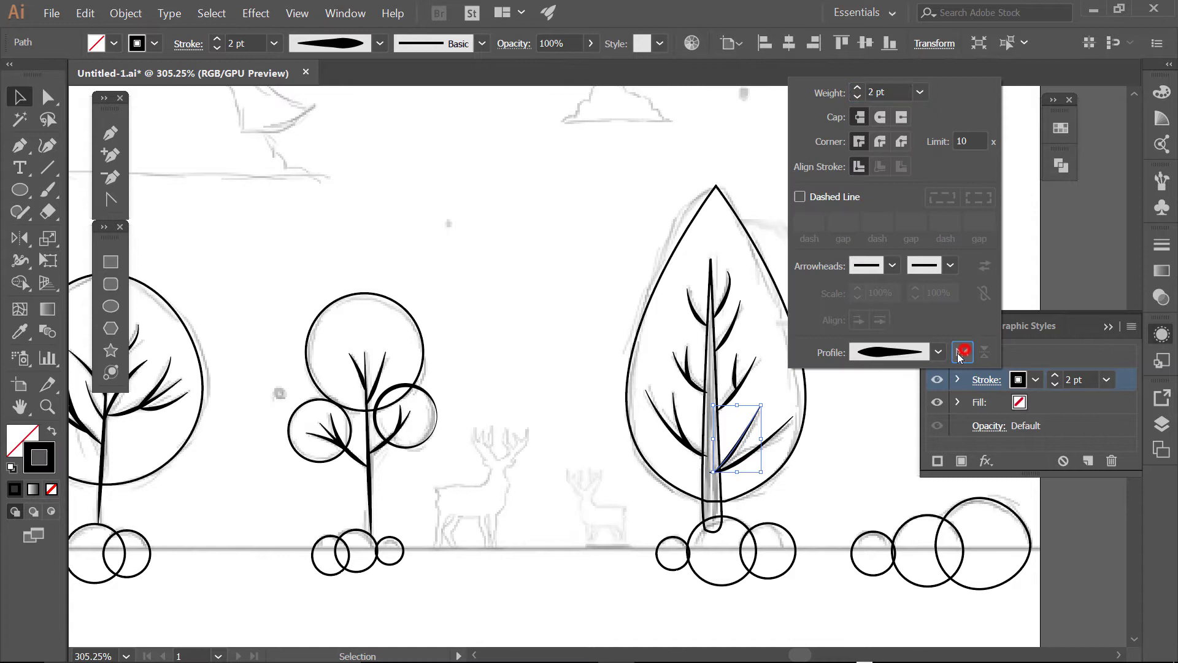
left_click(866, 438)
left_click_drag(488, 450, 355, 442)
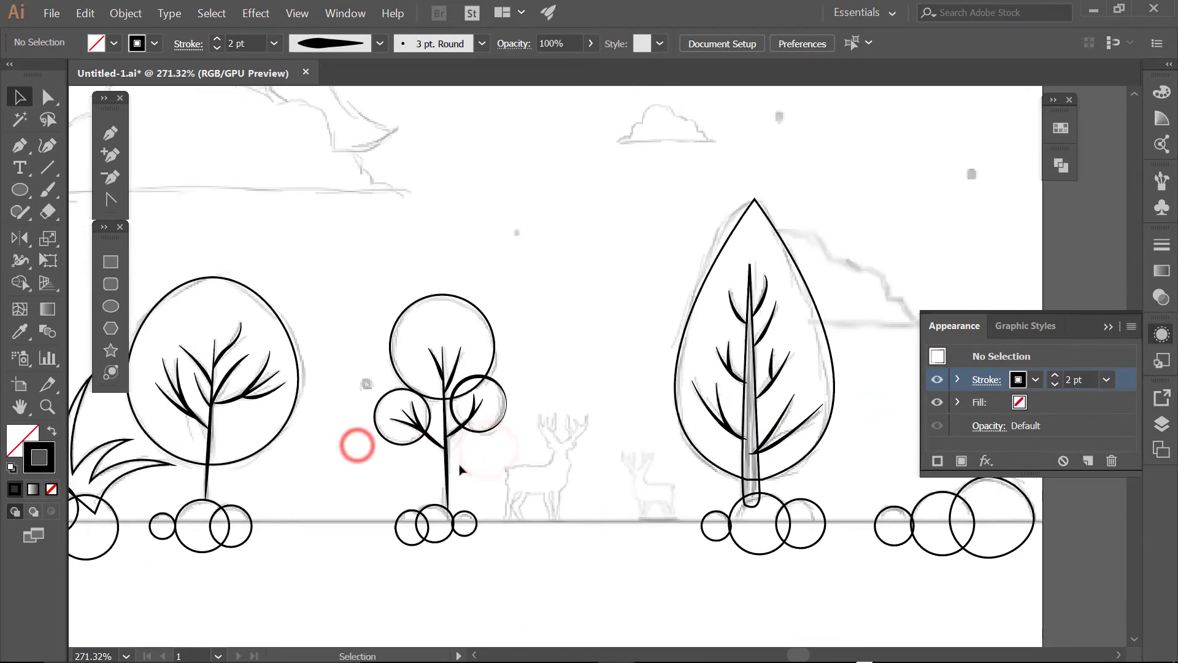
Set the left and middle tree trunks to a 3 pt stroke
left_click(447, 468)
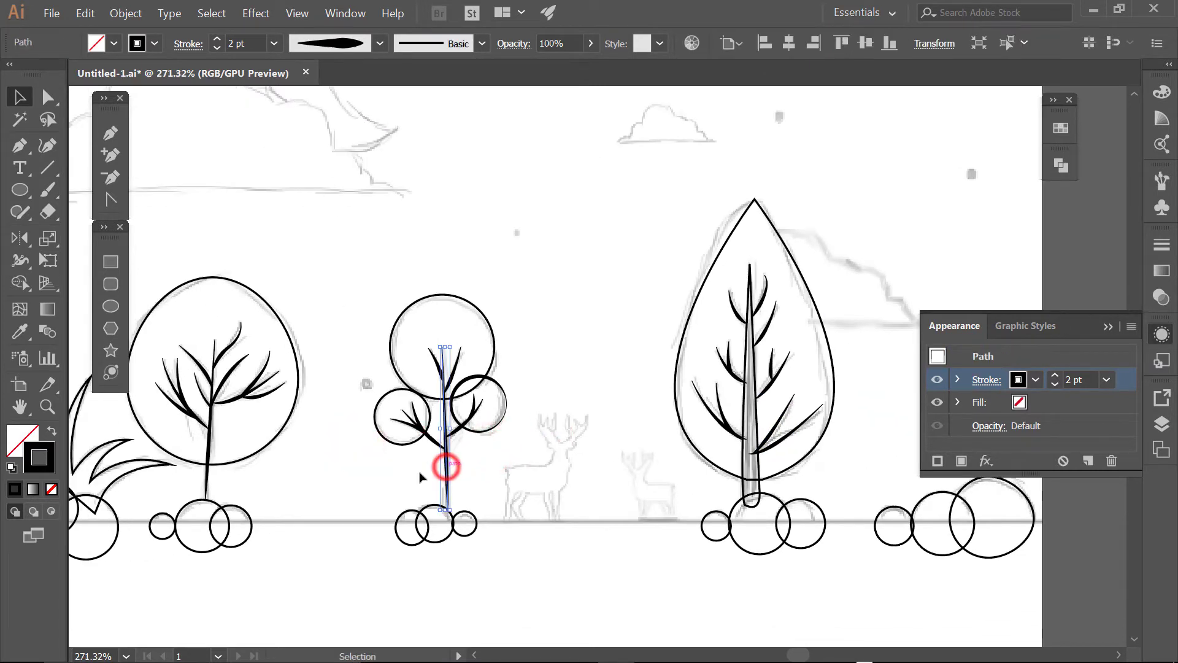
left_click(204, 480, "shift")
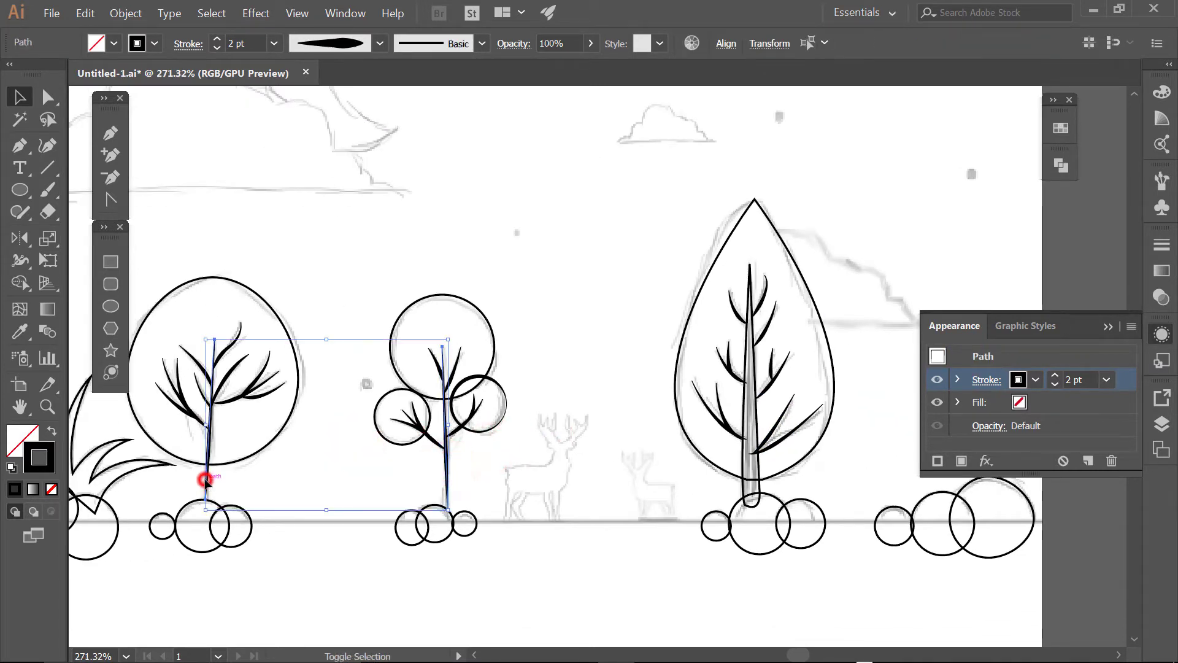
left_click(216, 39)
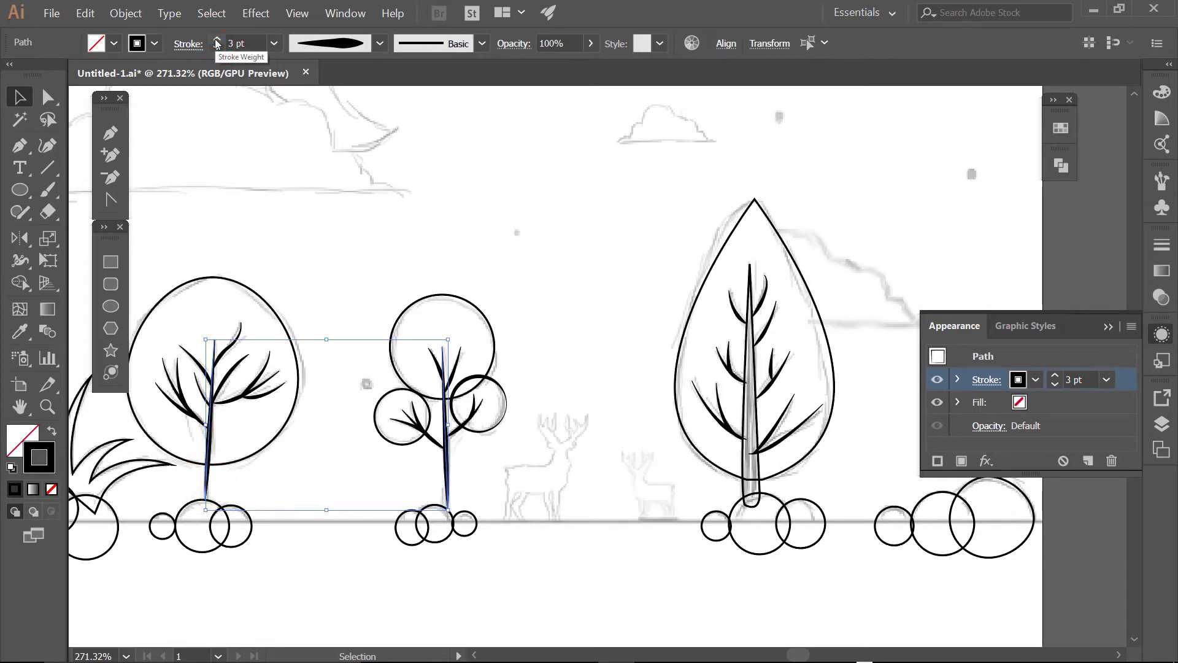
Swap the tall tree's trunk to a solid black fill
left_click(745, 492)
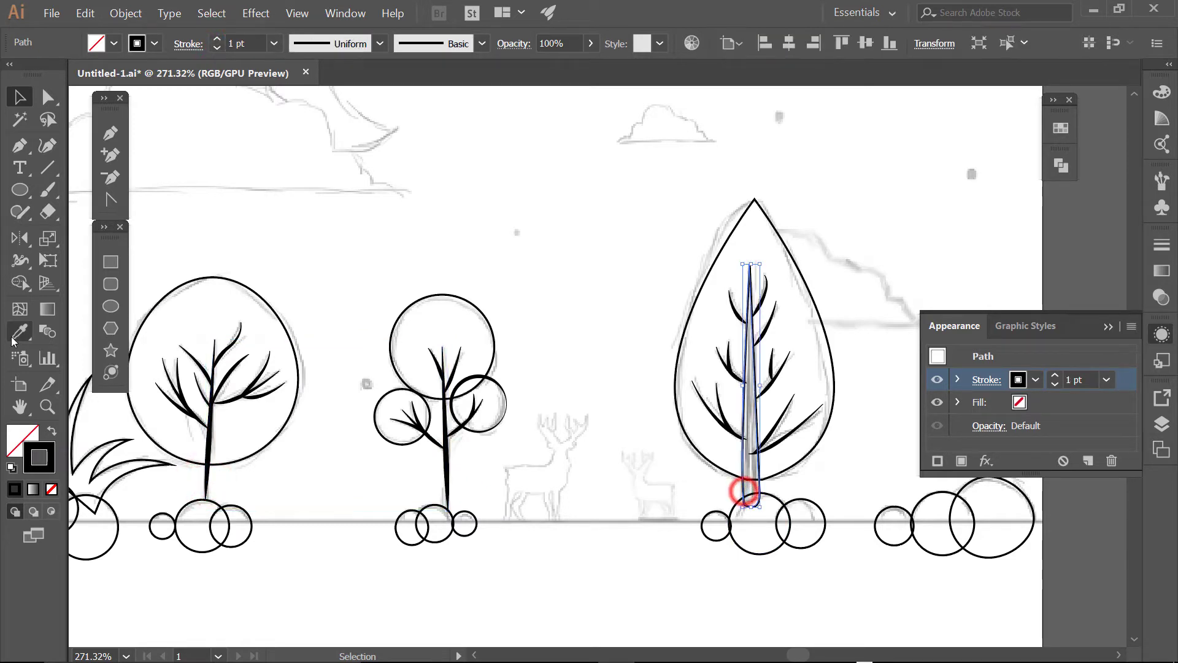
left_click(51, 430)
left_click(499, 480)
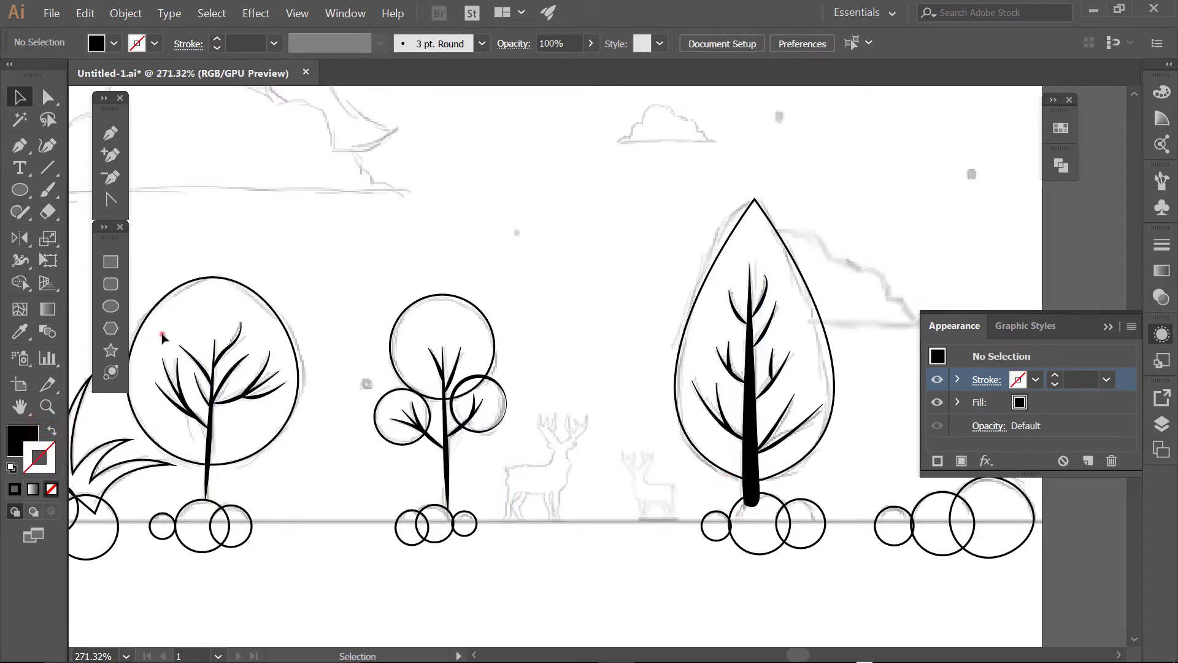
left_click_drag(163, 337, 256, 424)
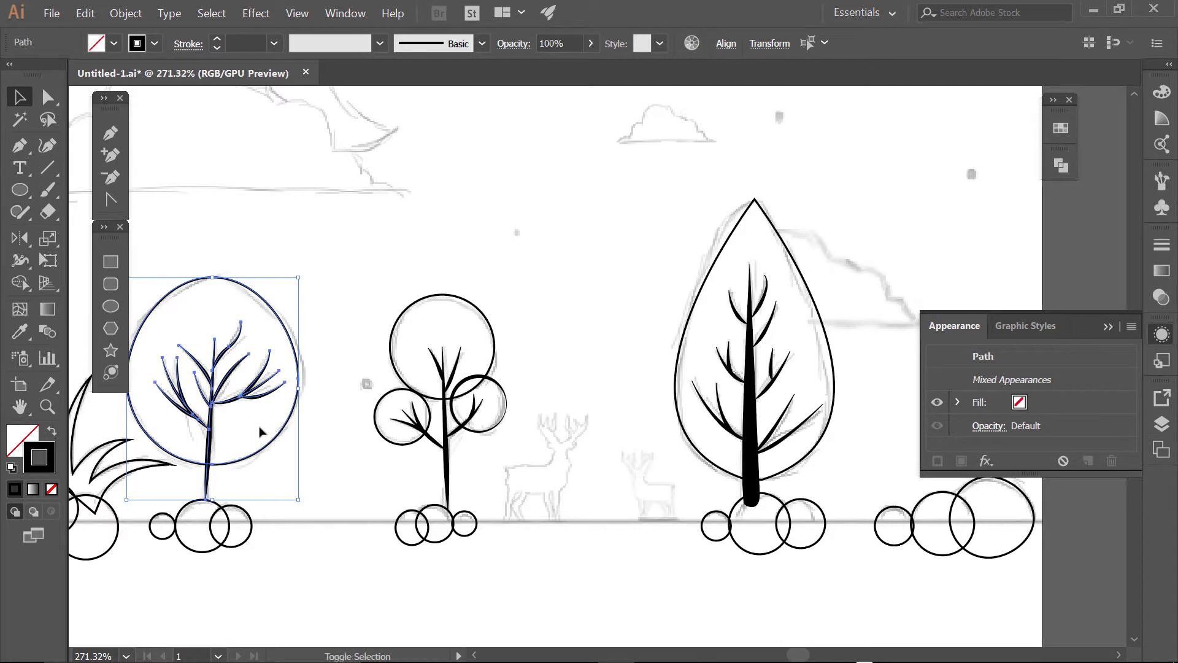
Select only the branch strokes of all three trees, excluding crowns, outline and trunk
left_click(260, 431, "shift")
left_click_drag(358, 301, 495, 473)
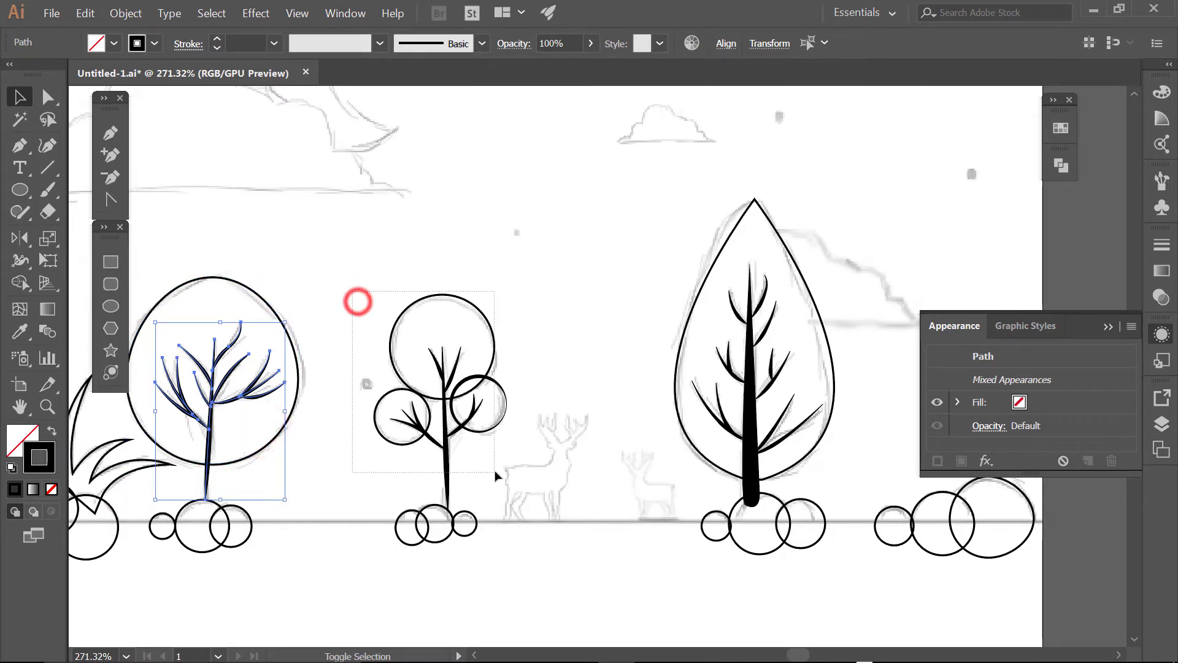
left_click(497, 344, "shift")
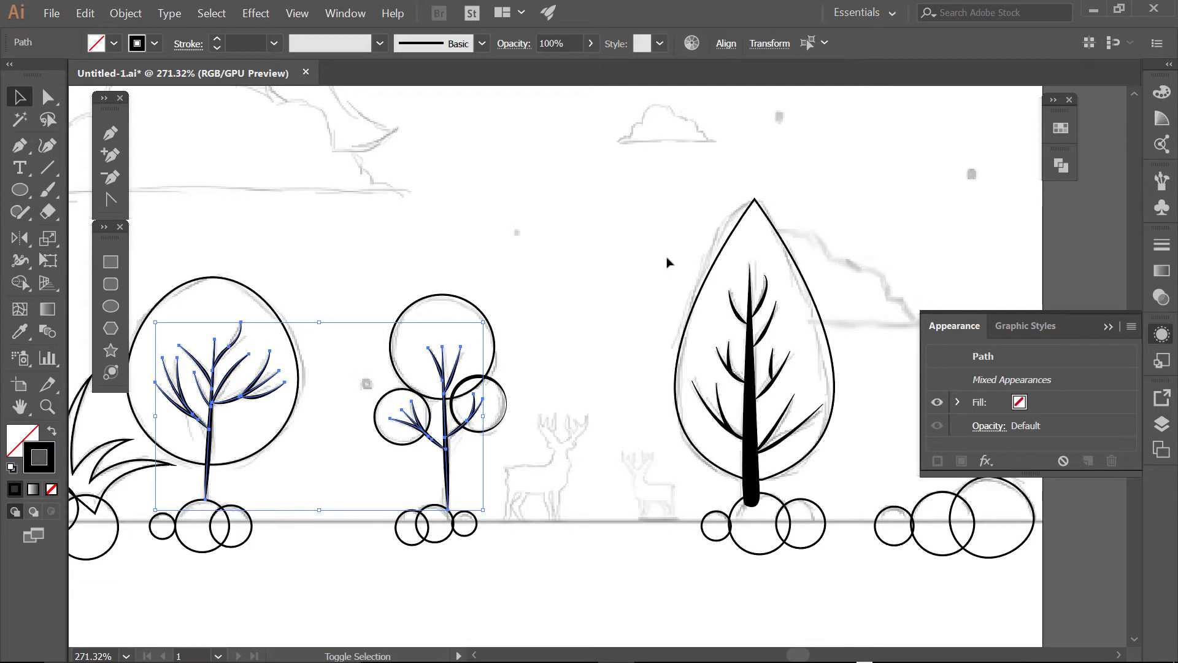
left_click_drag(664, 251, 841, 446)
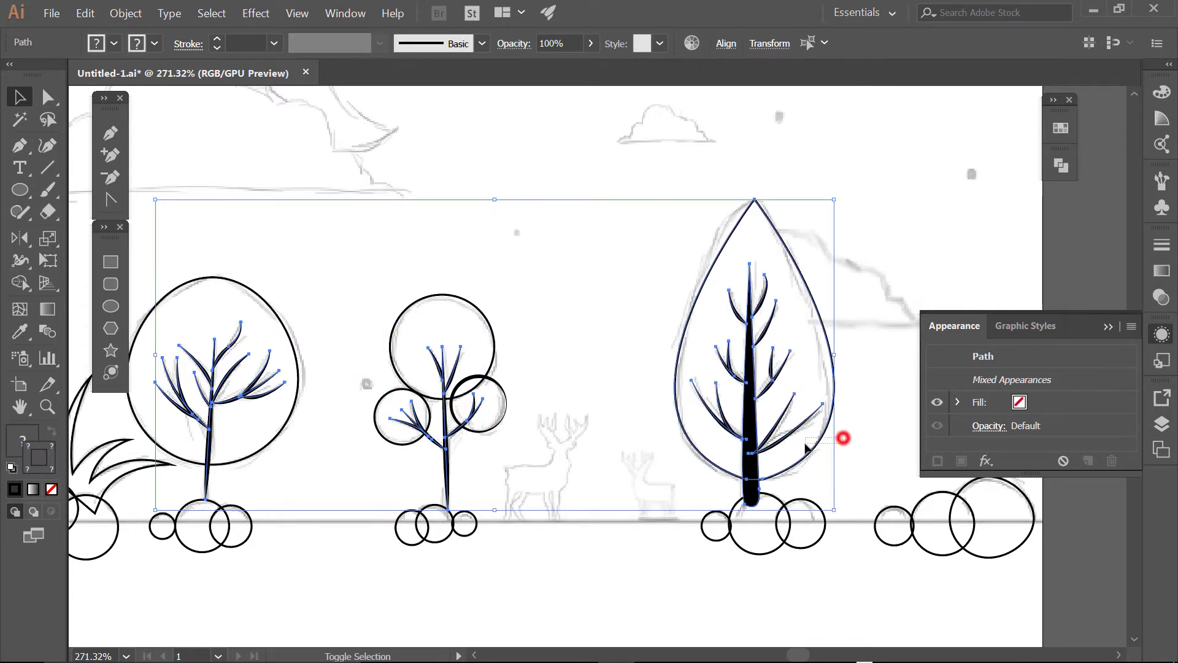
left_click(751, 463, "shift")
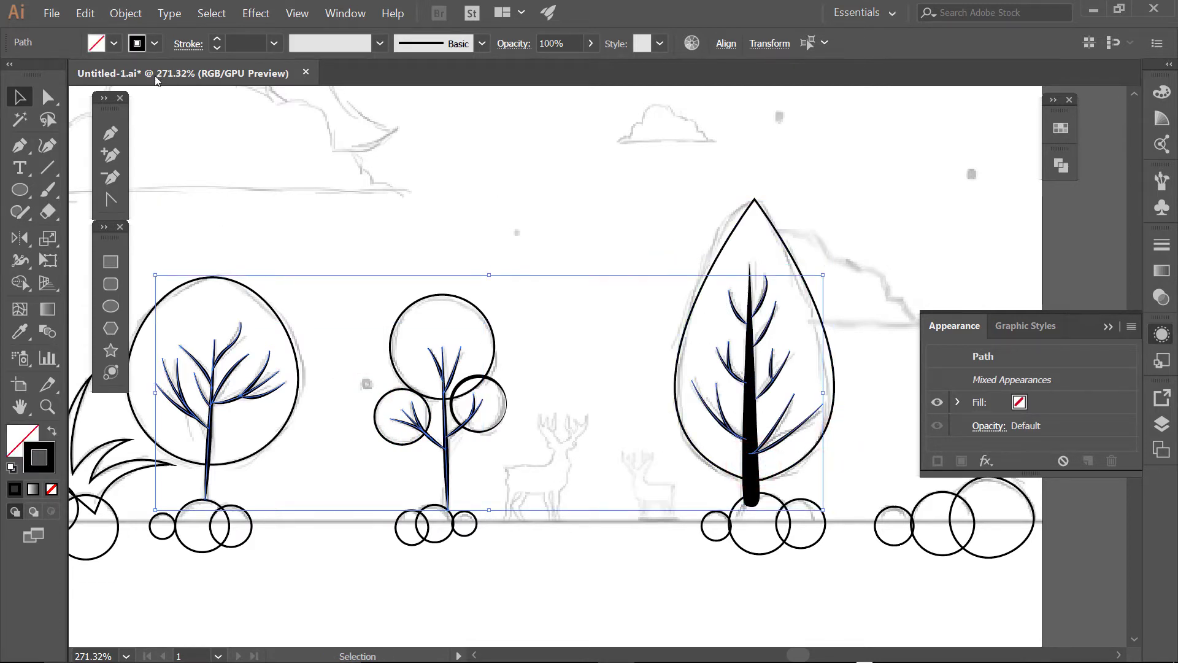
Set the selected branches' stroke weight to 3 pt after trying 4 pt and 2 pt
left_click(220, 44)
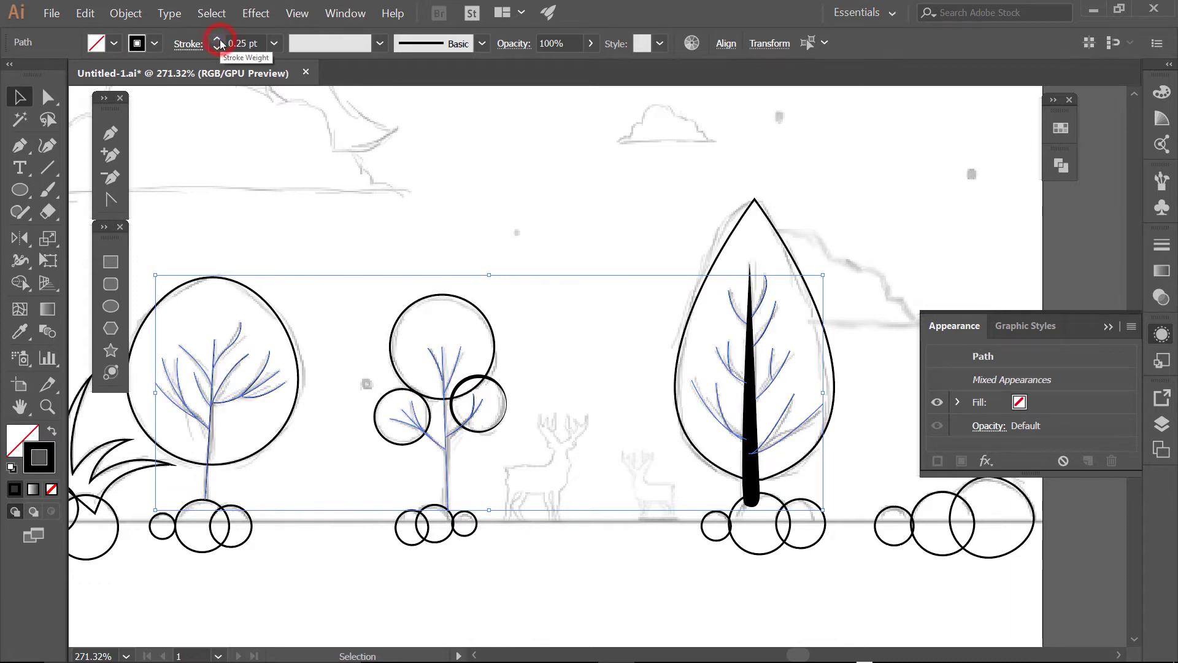
left_click(218, 40)
left_click(218, 40)
left_click(218, 40)
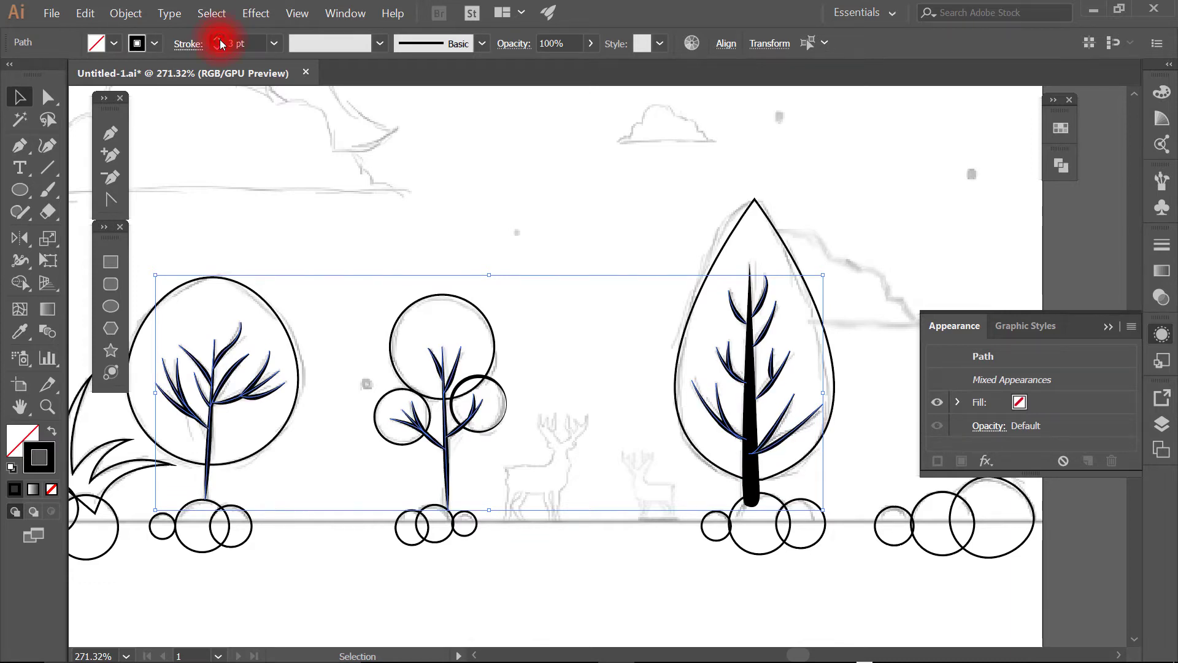
left_click(218, 48)
left_click(218, 48)
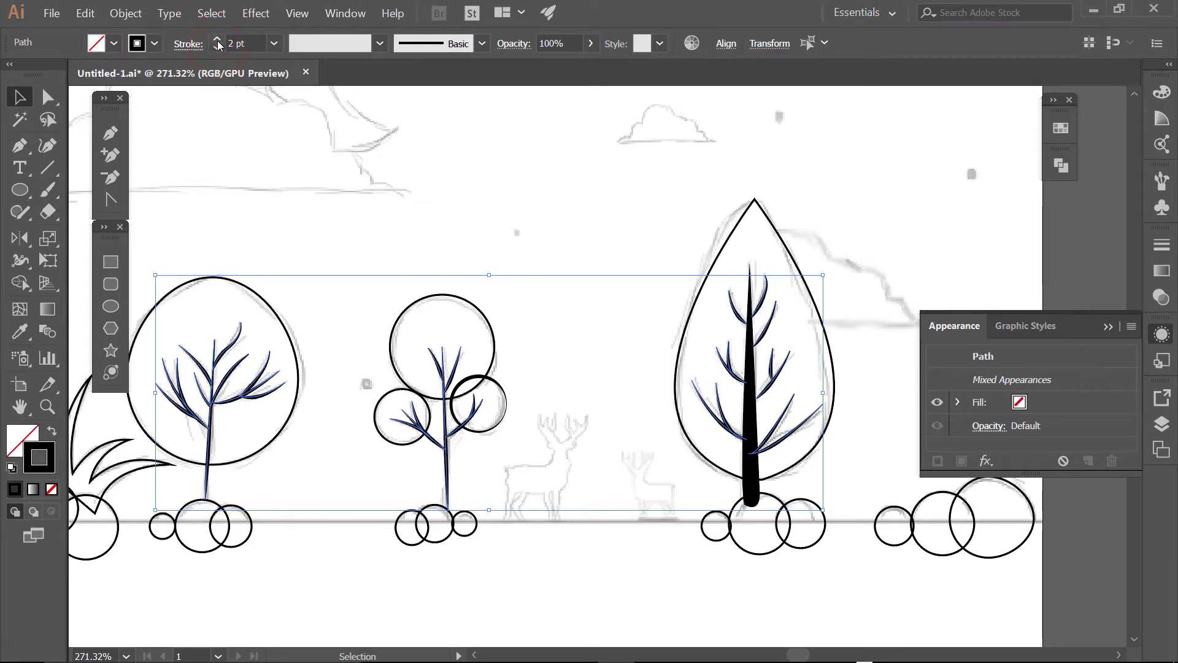
left_click(218, 40)
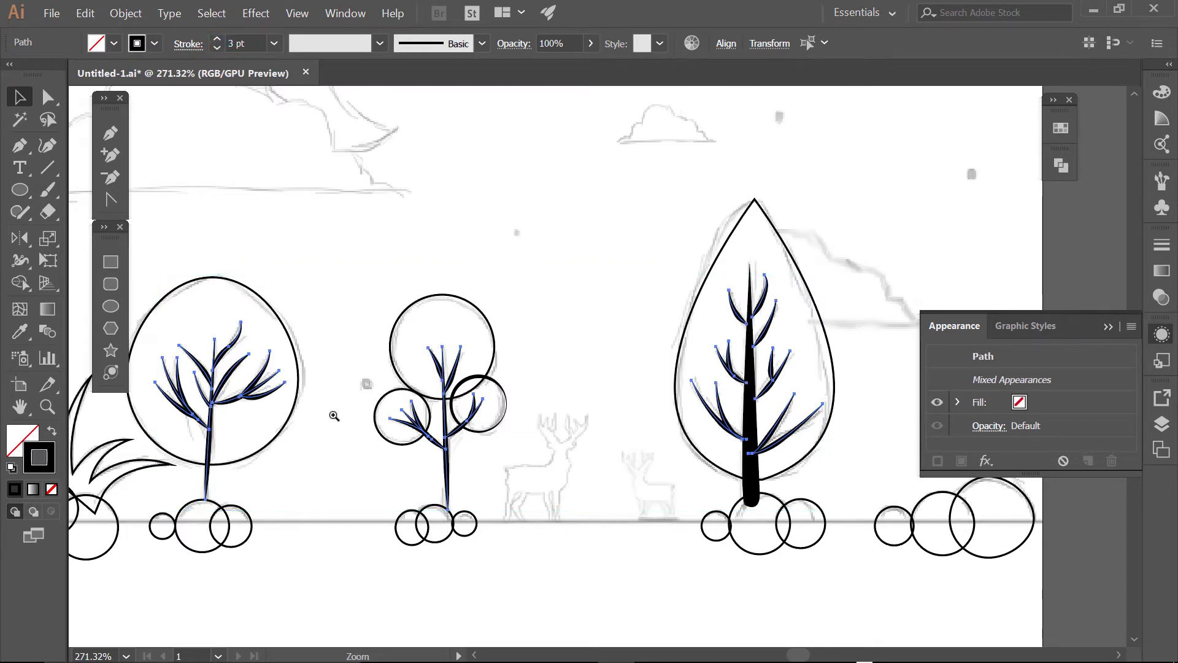
scroll(338, 442, "down", 5)
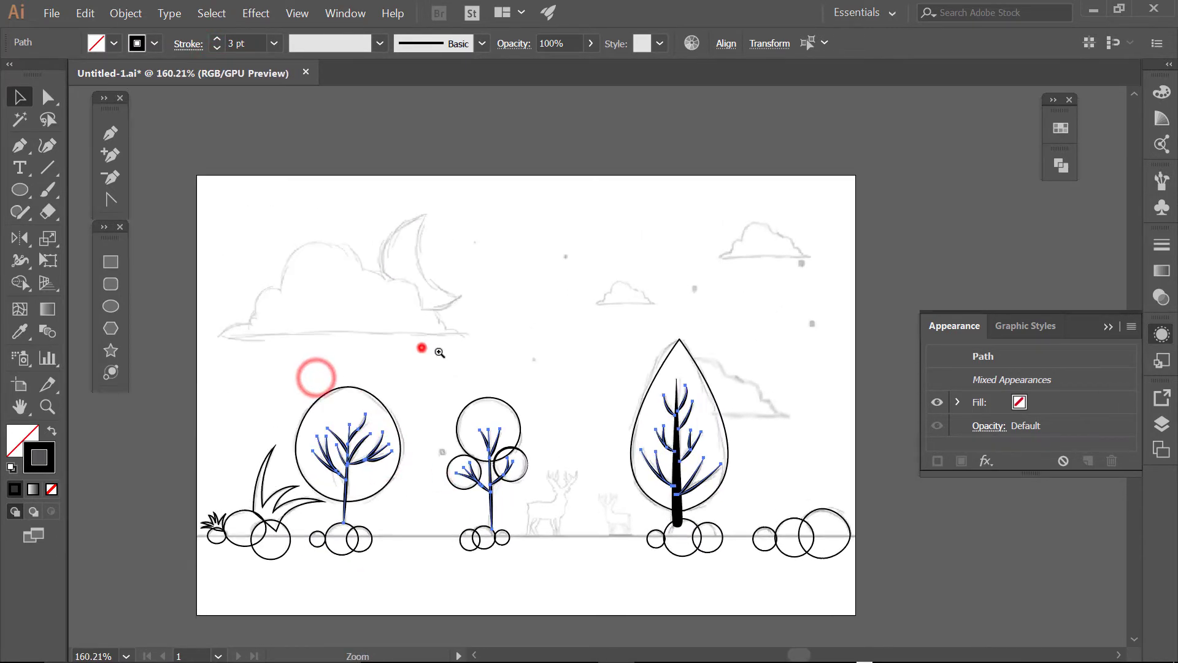
scroll(421, 345, "up", 2)
scroll(421, 368, "down", 1)
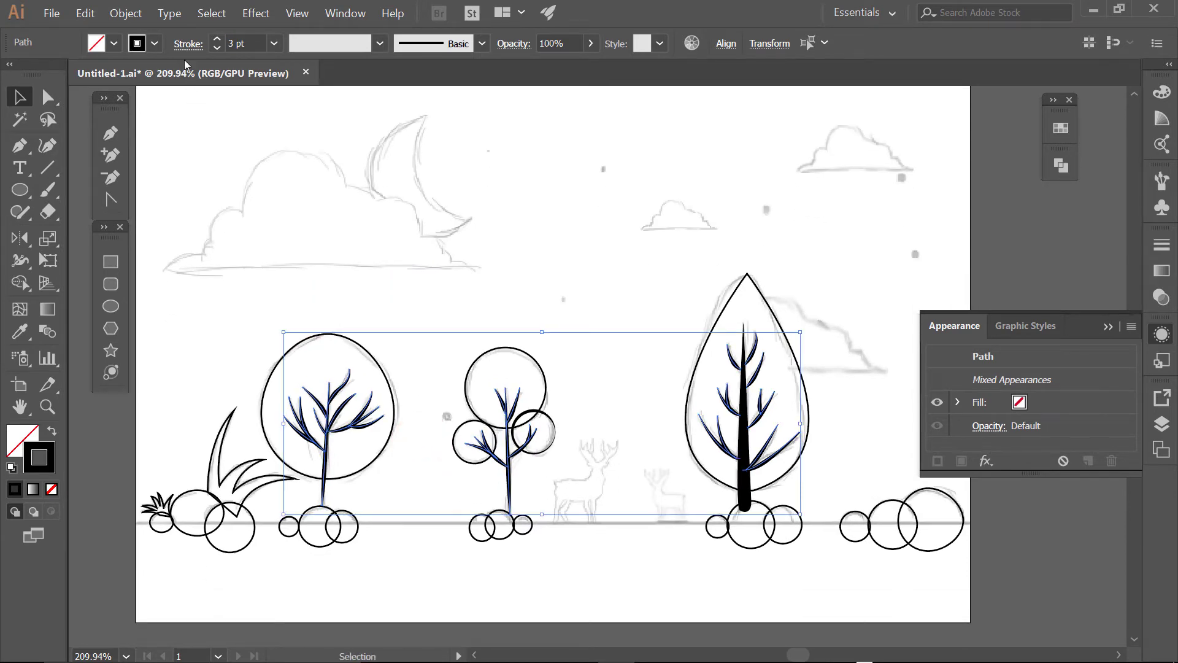
Expand the branch brush strokes into filled black shapes with Object > Expand Appearance, then deselect
left_click(119, 13)
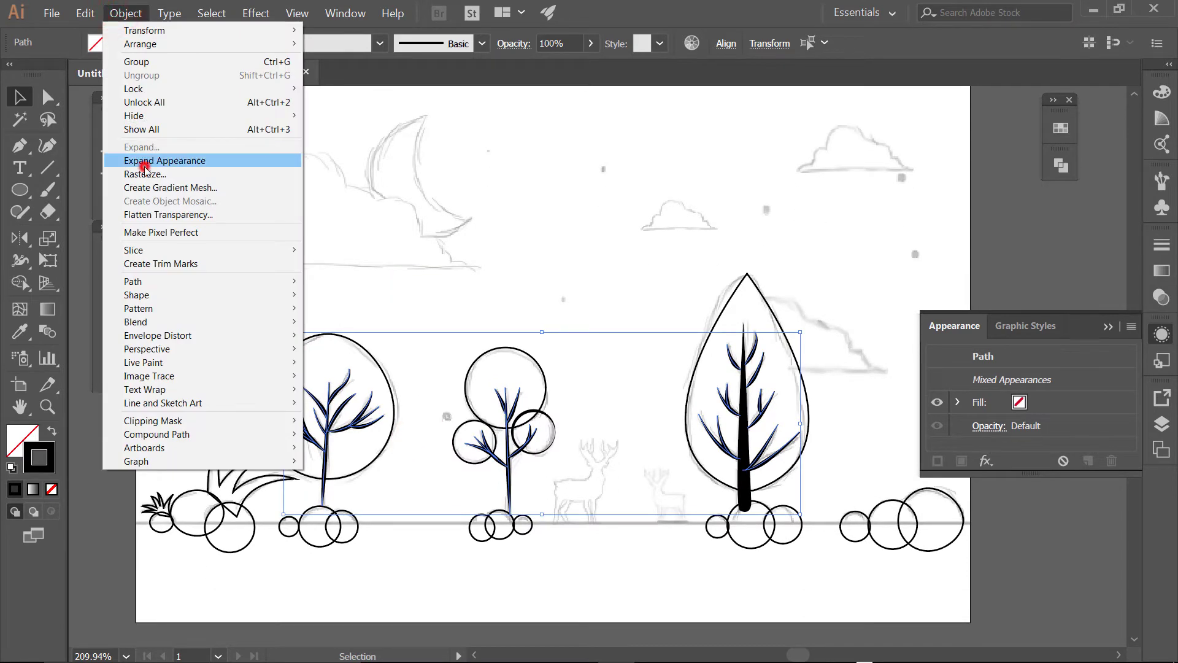
left_click(145, 163)
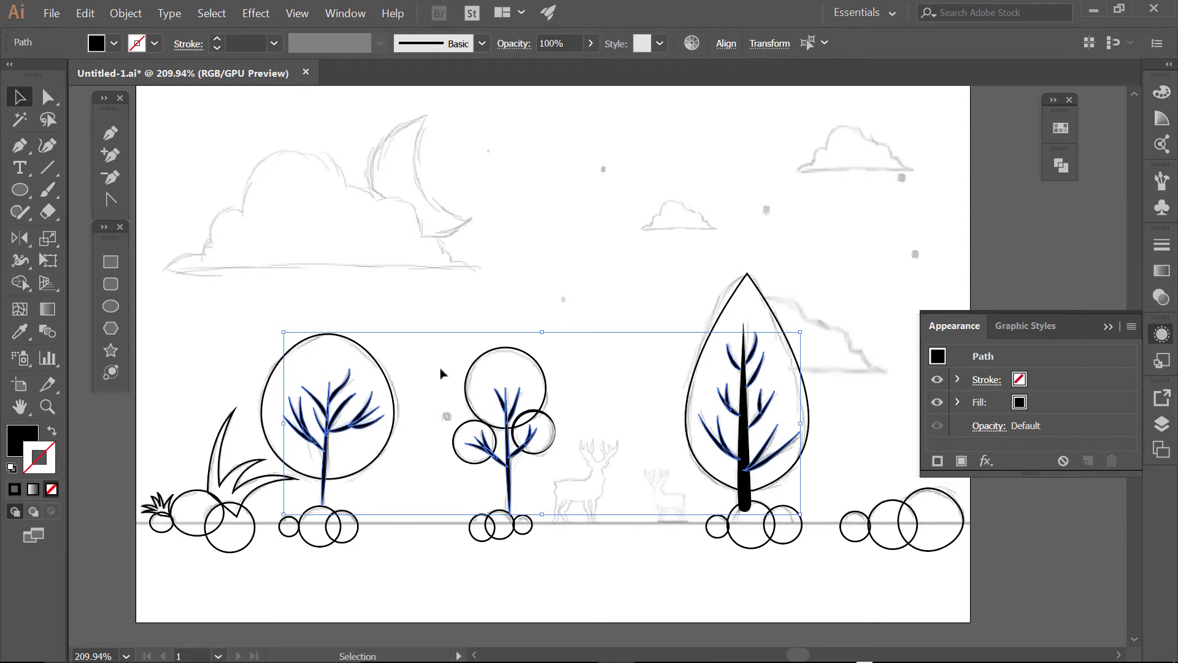
left_click(413, 341)
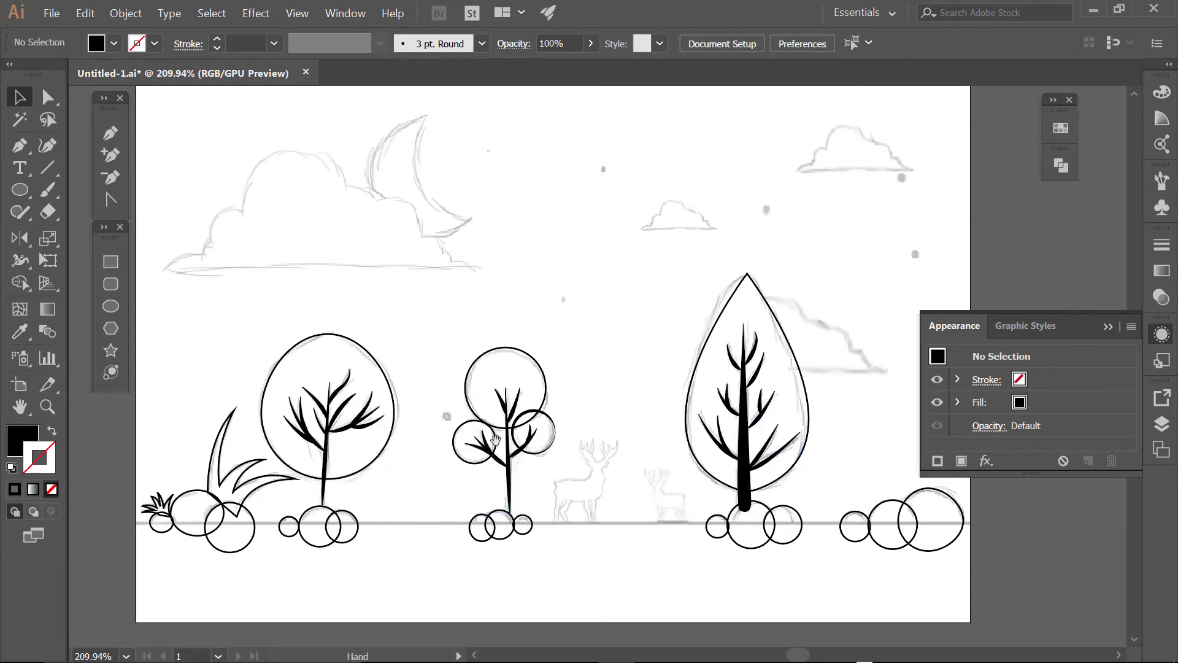
left_click_drag(495, 439, 448, 449)
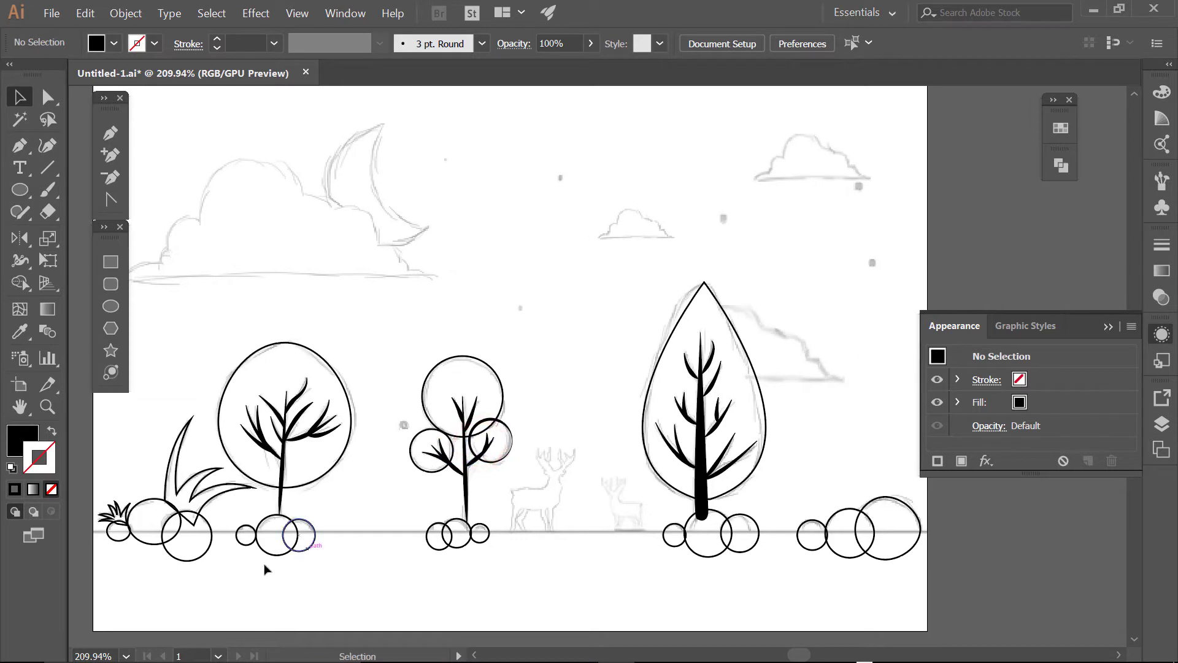
Make the ground-line bushes solid black, leaving grass blades and tree trunks out
left_click_drag(257, 557, 295, 553)
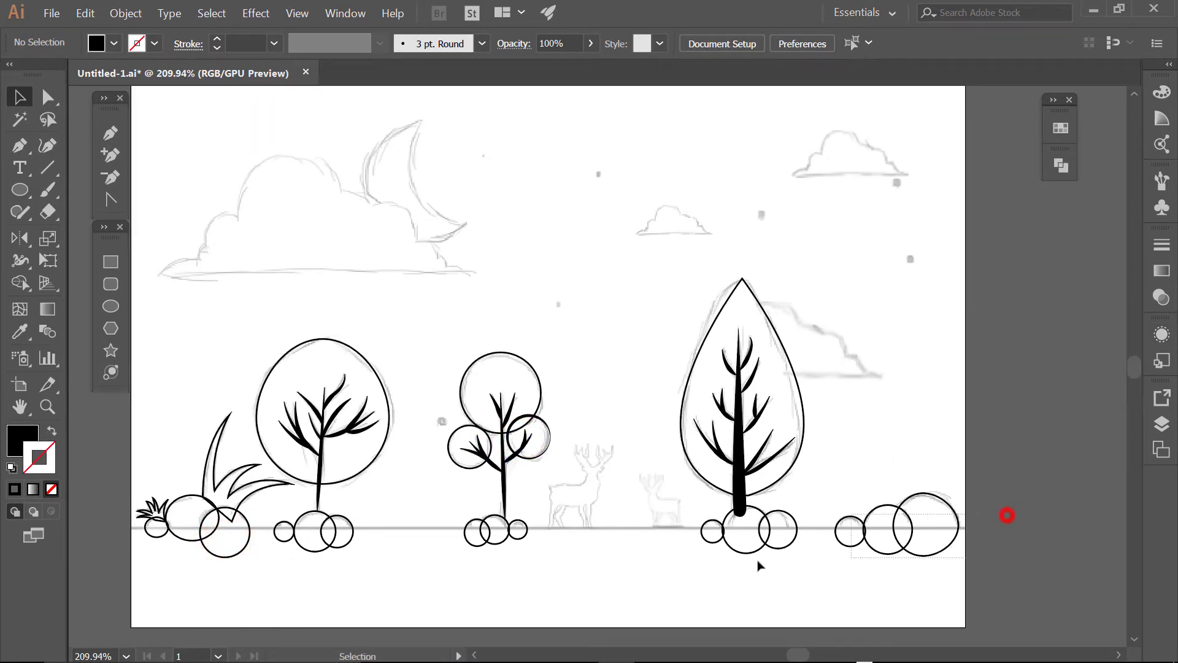
left_click_drag(760, 565, 188, 565)
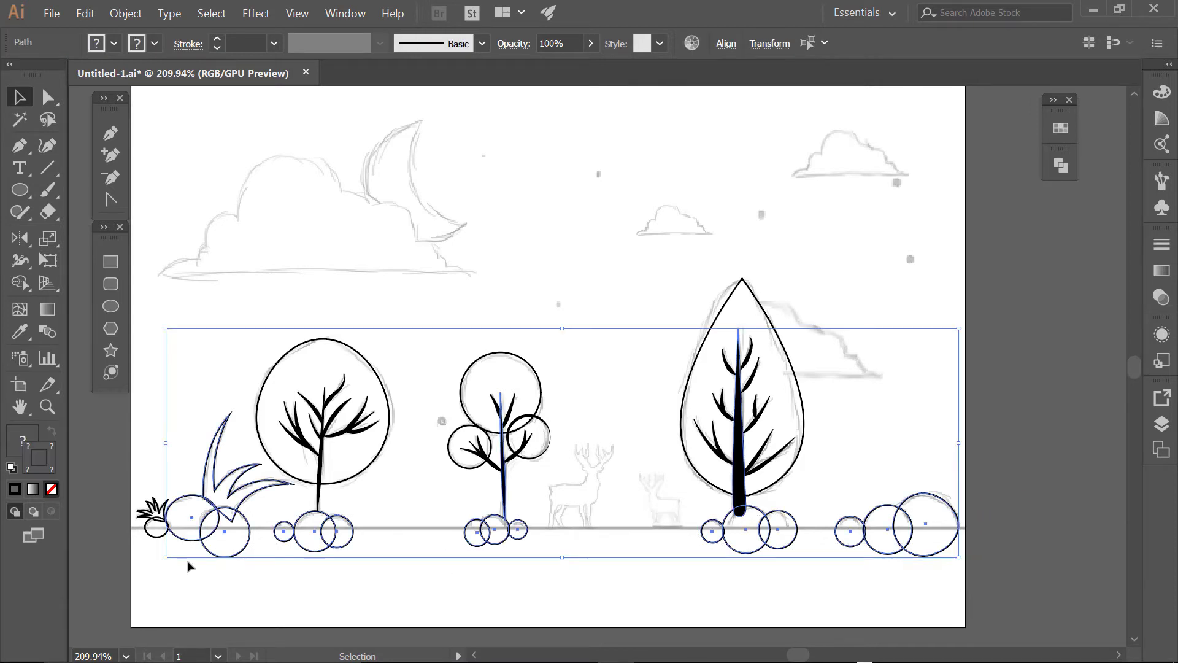
left_click(203, 439, "shift")
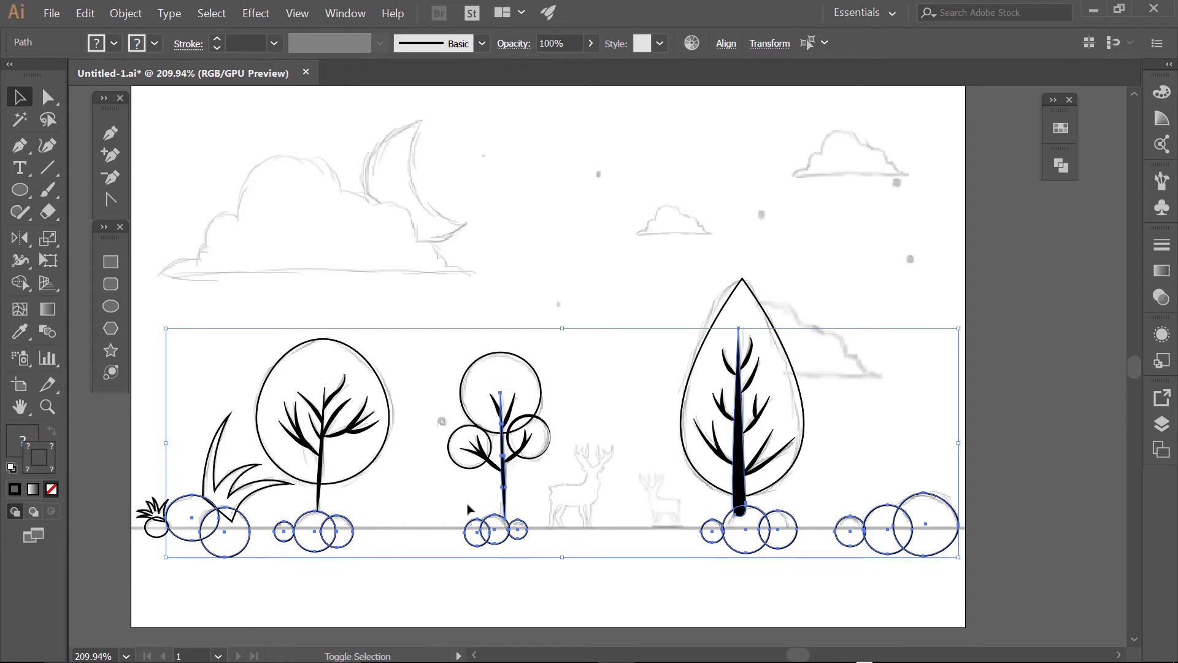
left_click_drag(554, 503, 558, 502)
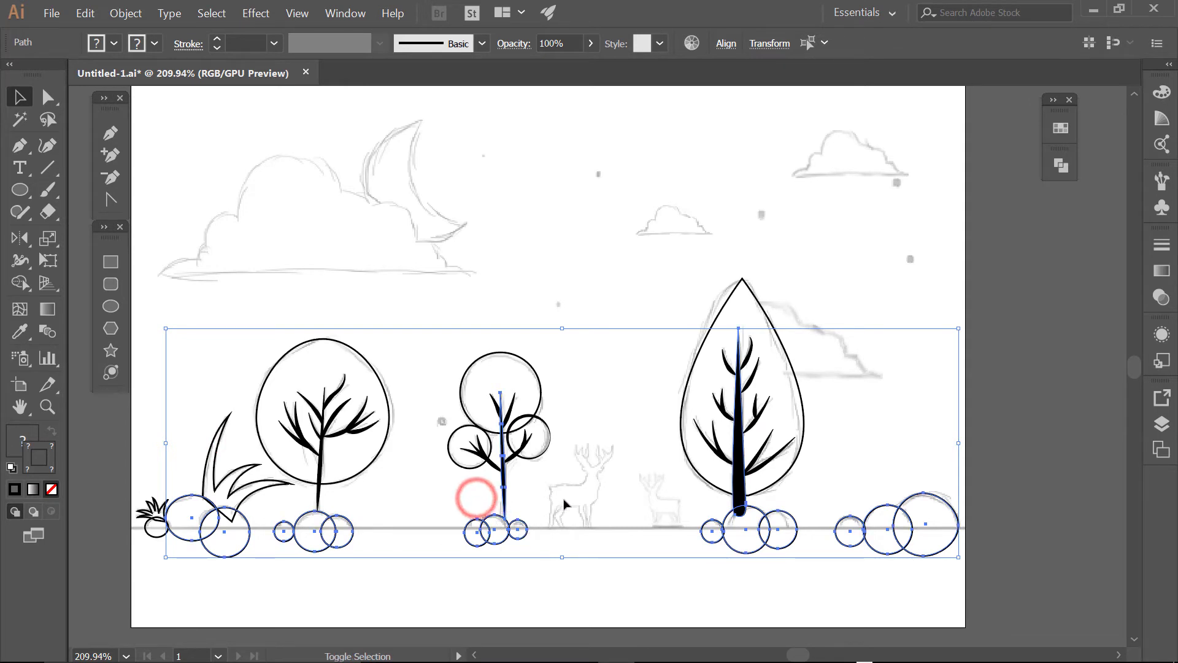
left_click(739, 488, "shift")
left_click(503, 481, "shift")
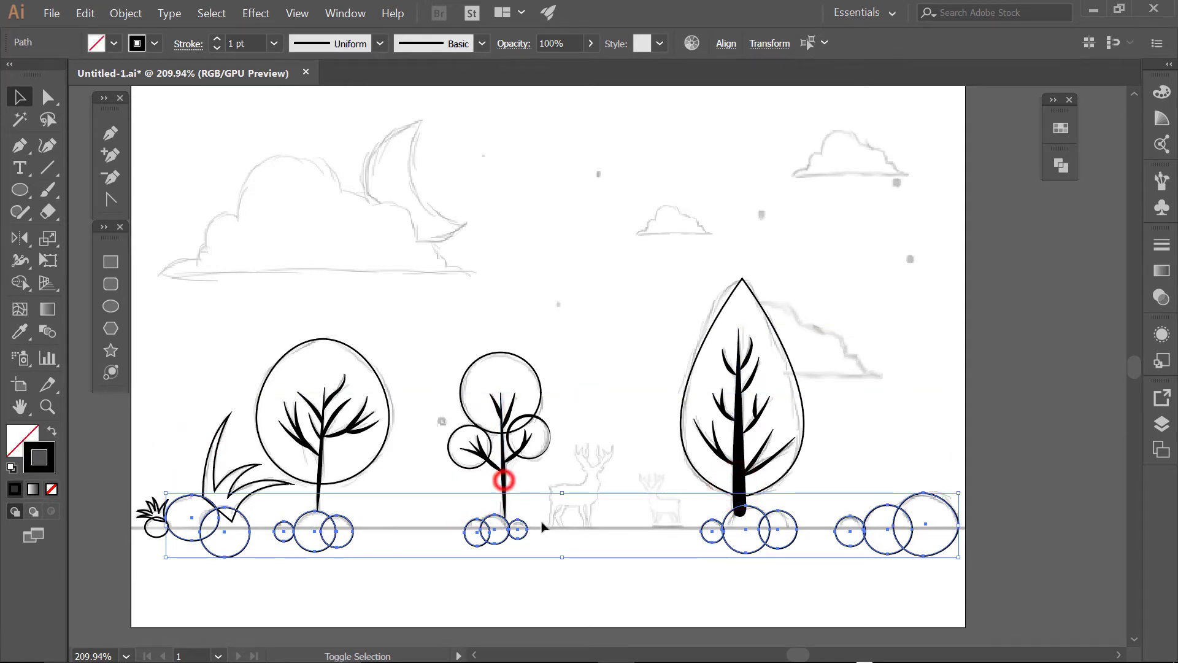
left_click(55, 433)
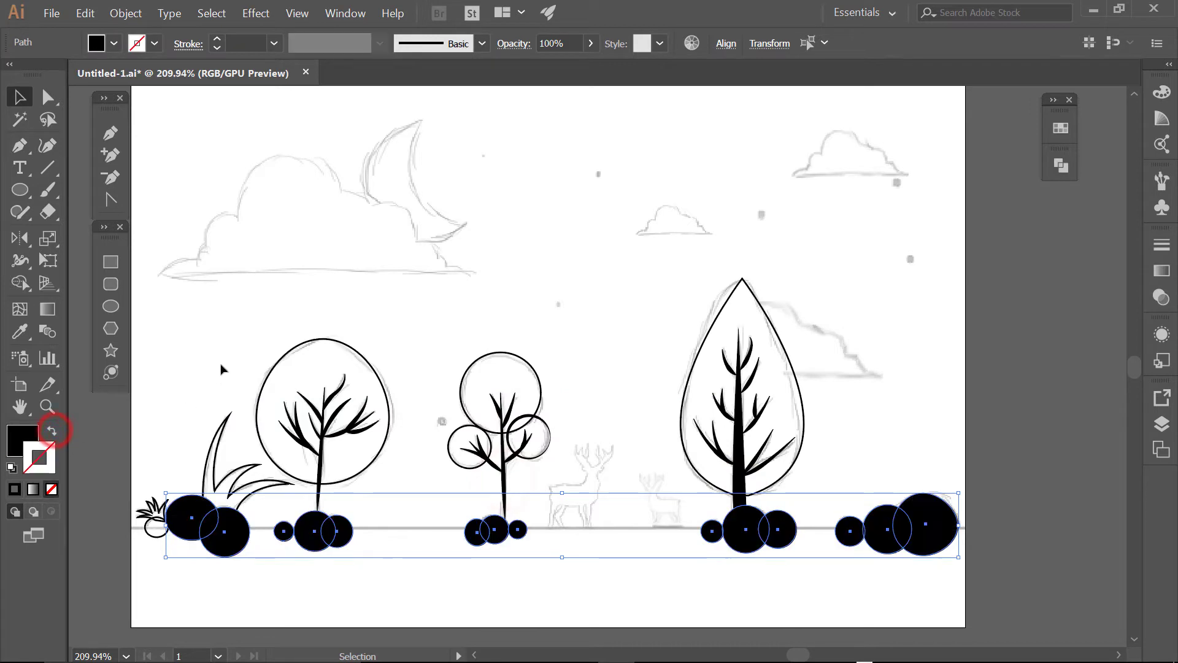
left_click(237, 337)
Turn the large grass blades and the small grass tuft solid black
left_click_drag(360, 574, 415, 552)
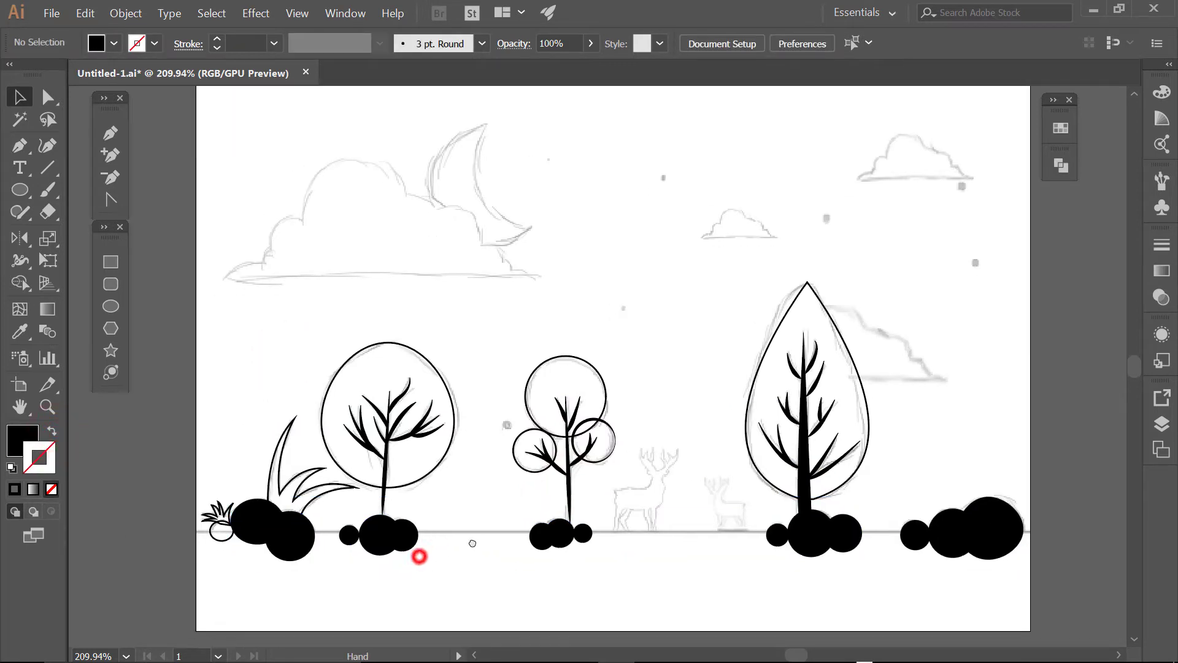
left_click_drag(239, 426, 265, 443)
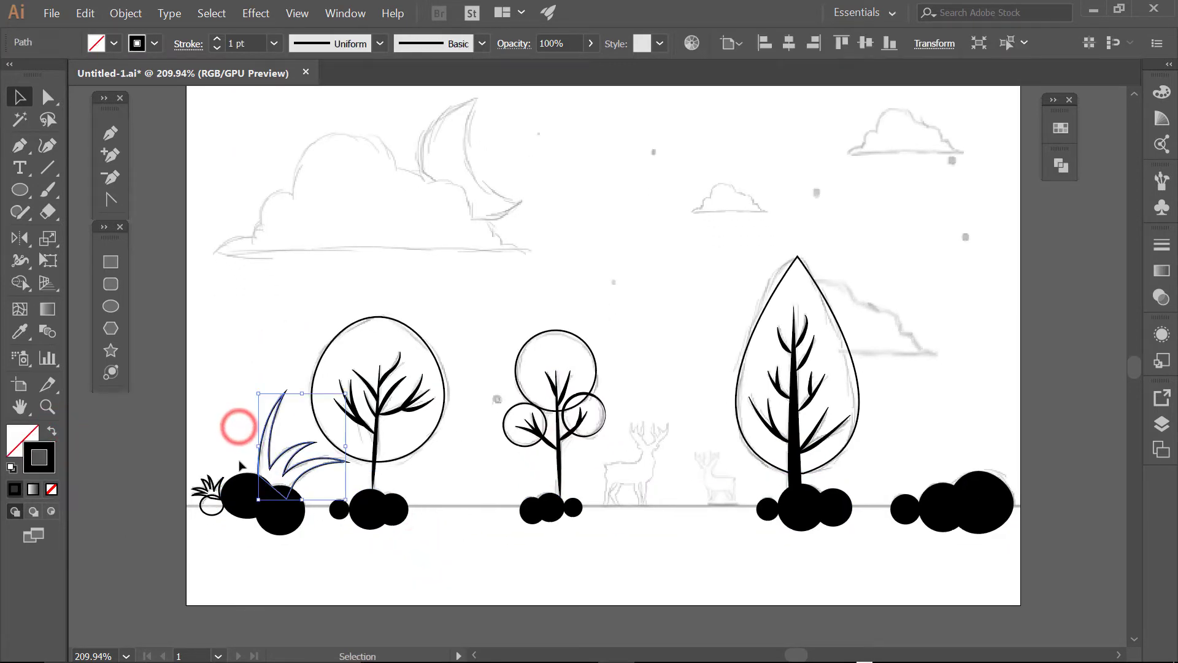
left_click(210, 483, "shift")
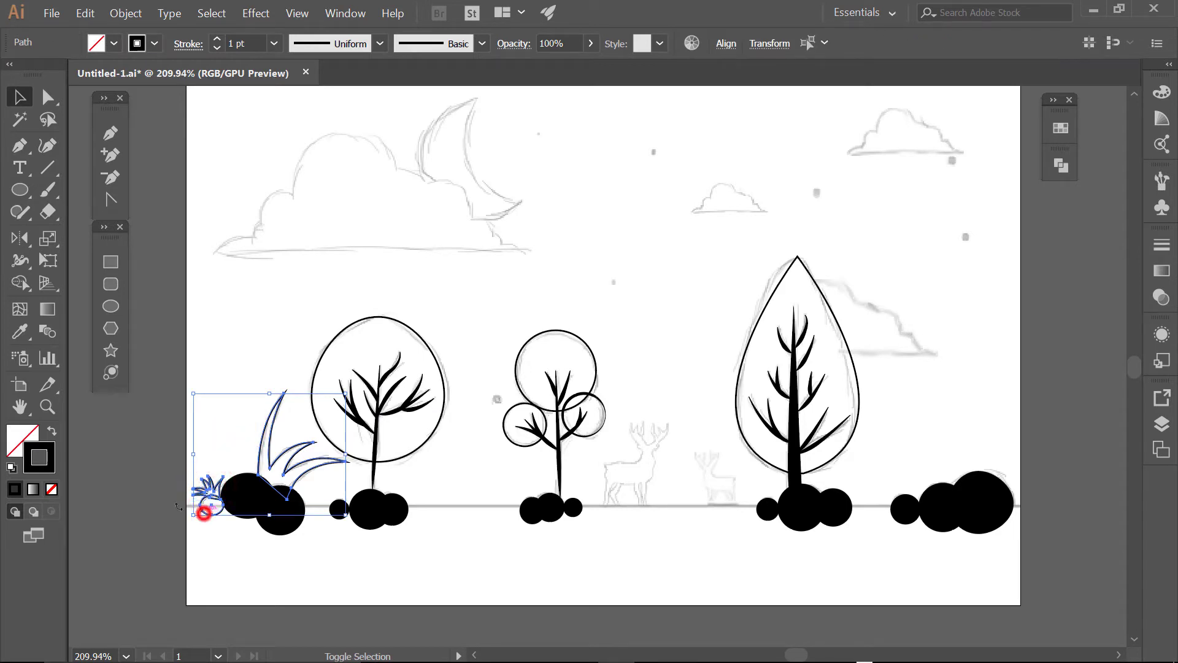
left_click(52, 431)
left_click(234, 548)
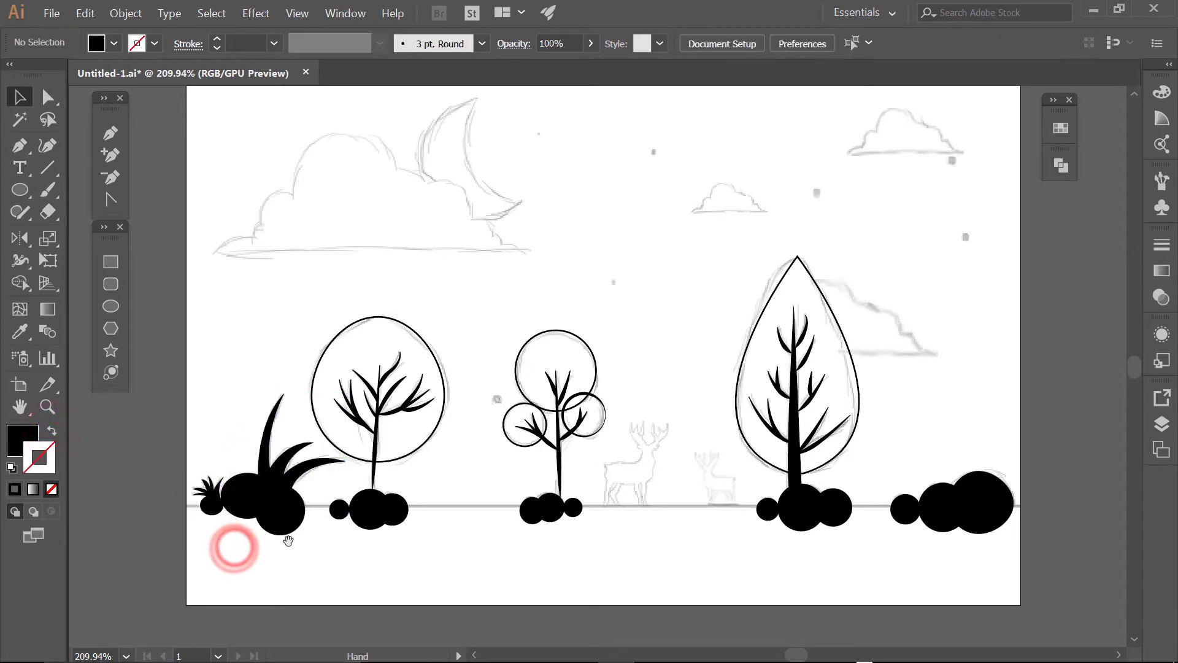
left_click_drag(384, 484, 355, 536)
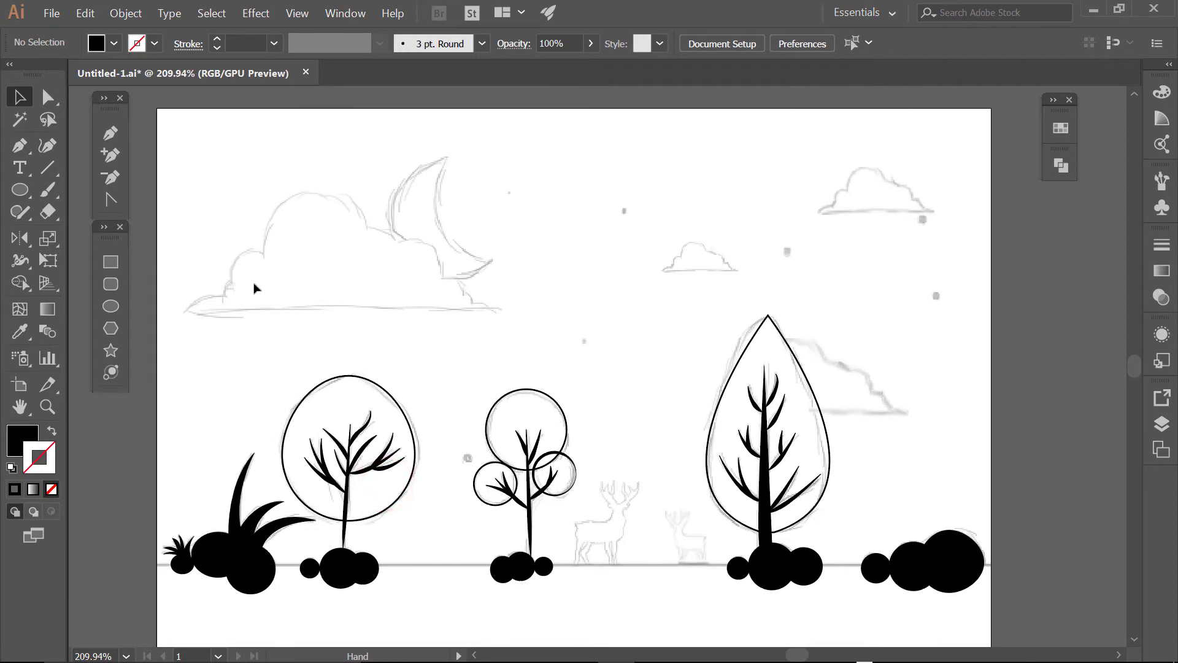
With a no-fill, black-stroke Pen, start tracing the left cloud's lower-left bumps
left_click(107, 138)
left_click(52, 431)
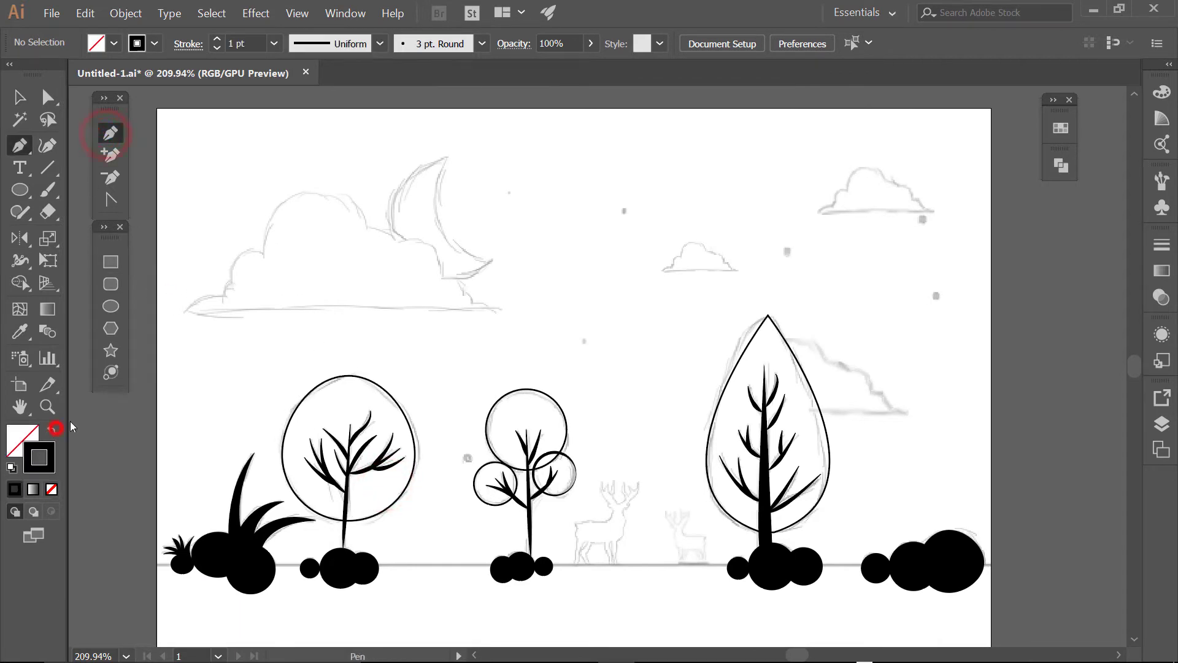
left_click(264, 236, "ctrl")
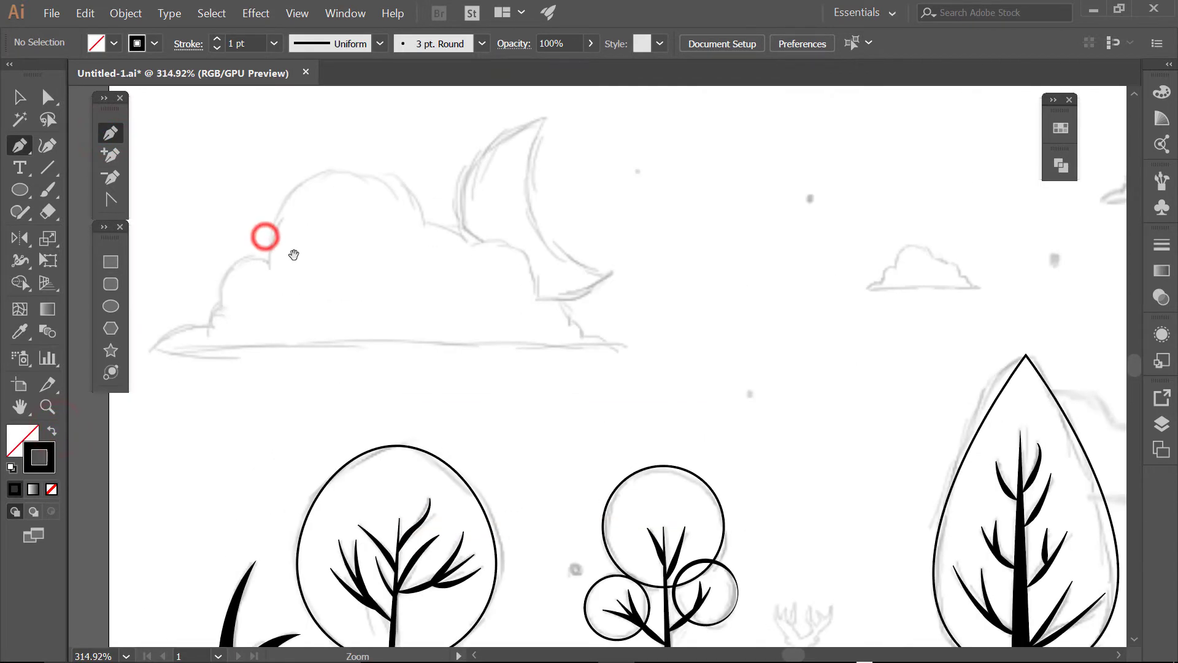
left_click(152, 347)
mouse_move(216, 327)
left_mouse_down()
mouse_move(244, 337)
mouse_move(222, 305)
mouse_move(274, 271)
mouse_move(327, 289)
left_mouse_up()
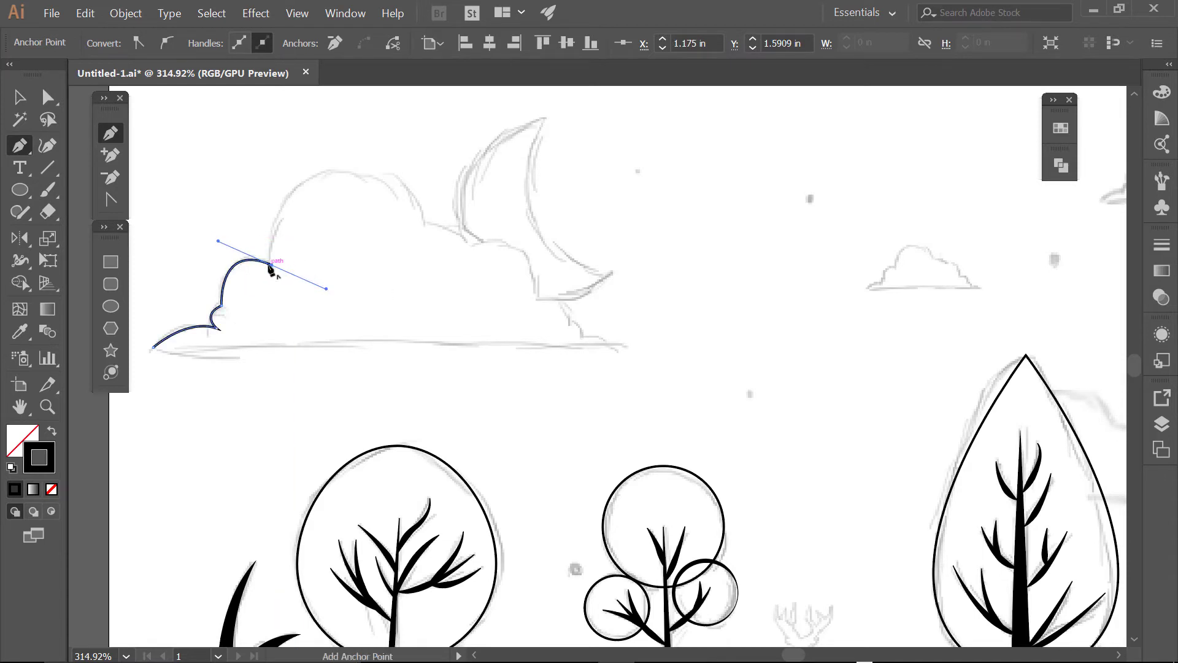
mouse_move(270, 263)
left_mouse_down()
mouse_move(278, 281)
mouse_move(332, 174)
mouse_move(406, 152)
left_mouse_up()
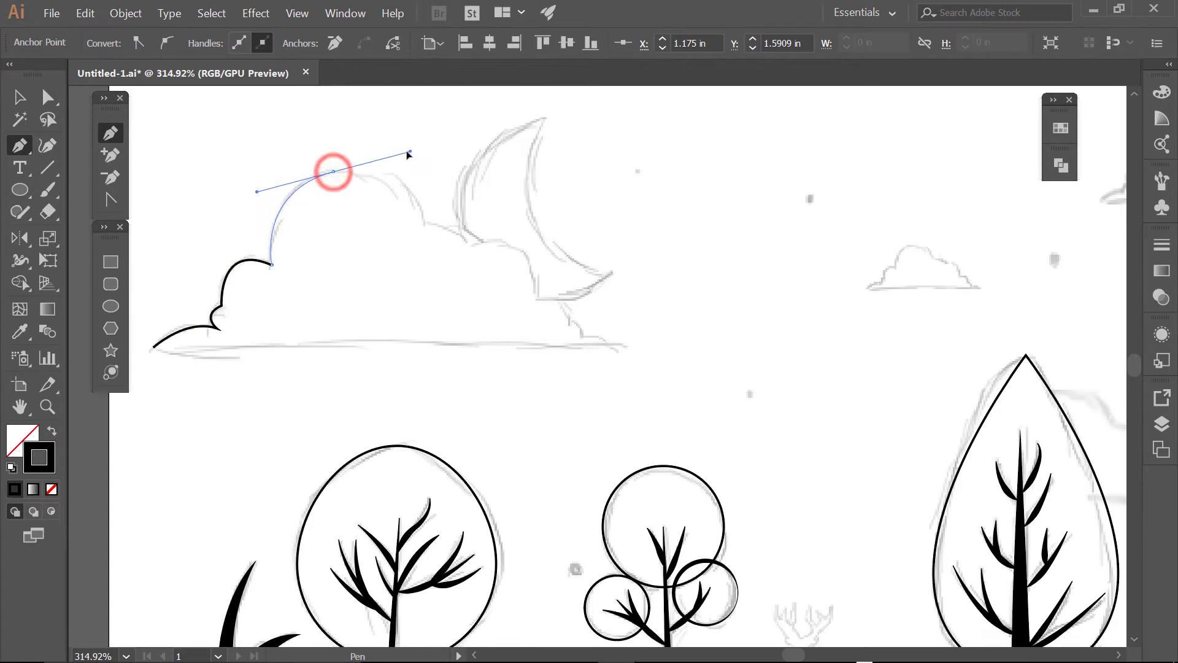
left_click(334, 171)
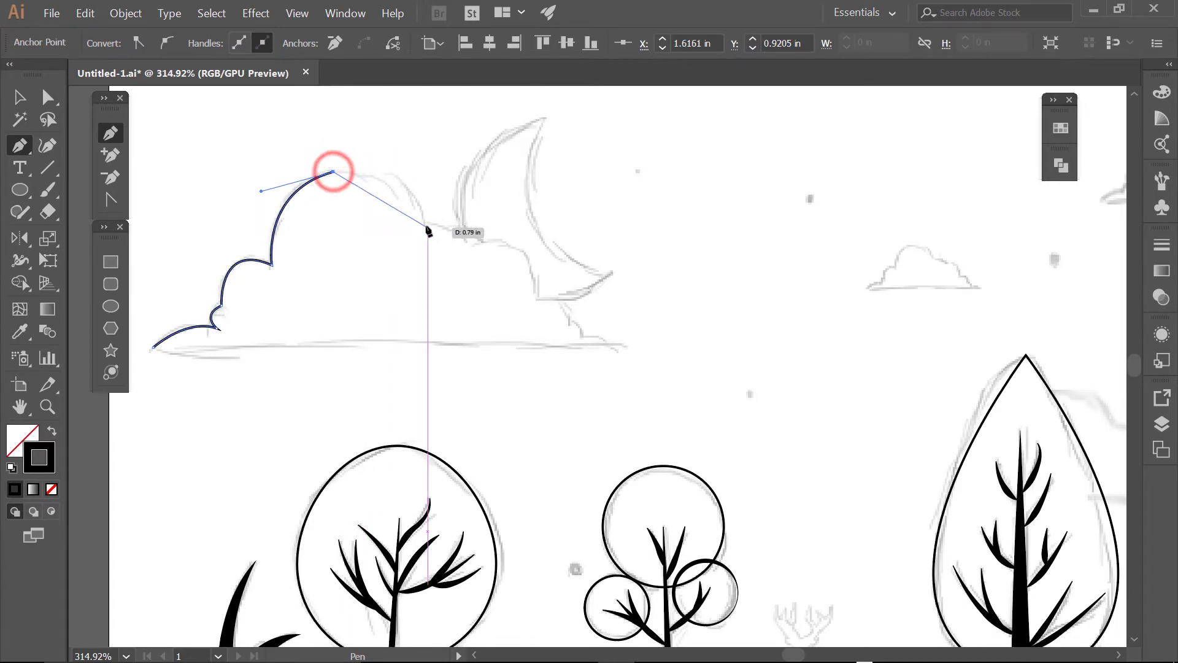
Trace the cloud's big top bump and right-side bumps, closing the outline at the start
mouse_move(428, 225)
left_mouse_down()
mouse_move(448, 303)
mouse_move(447, 292)
left_mouse_up()
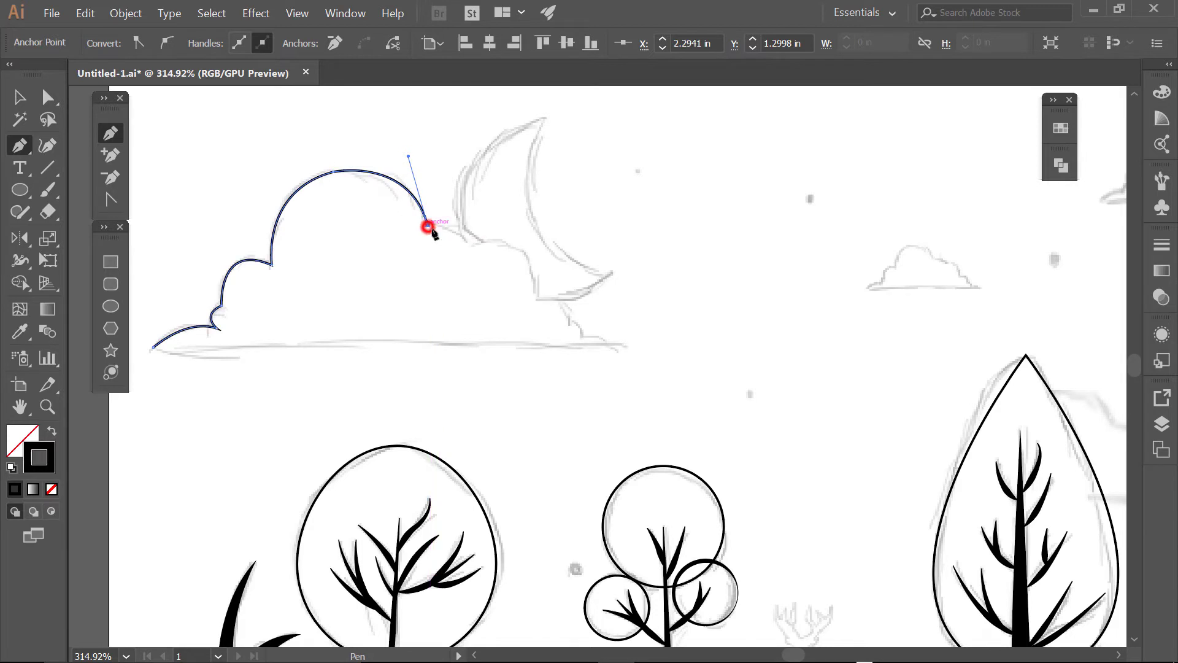
left_click(427, 225)
left_click_drag(468, 247, 475, 277)
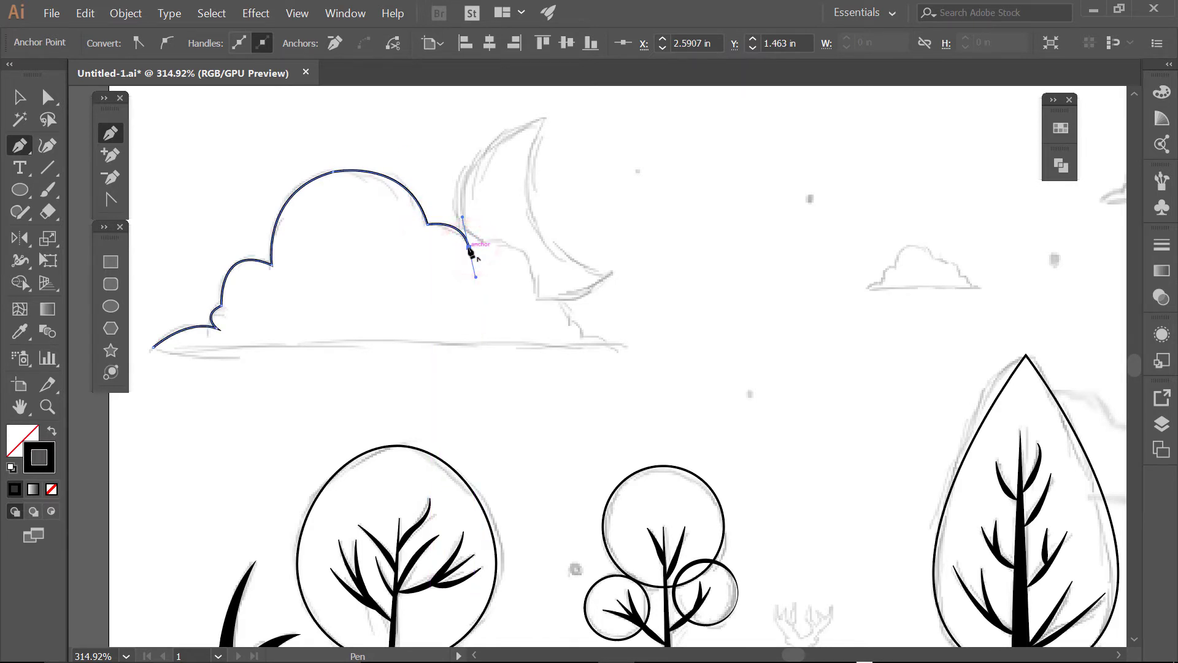
left_click(470, 248)
left_click_drag(536, 299, 534, 372)
left_click(535, 300)
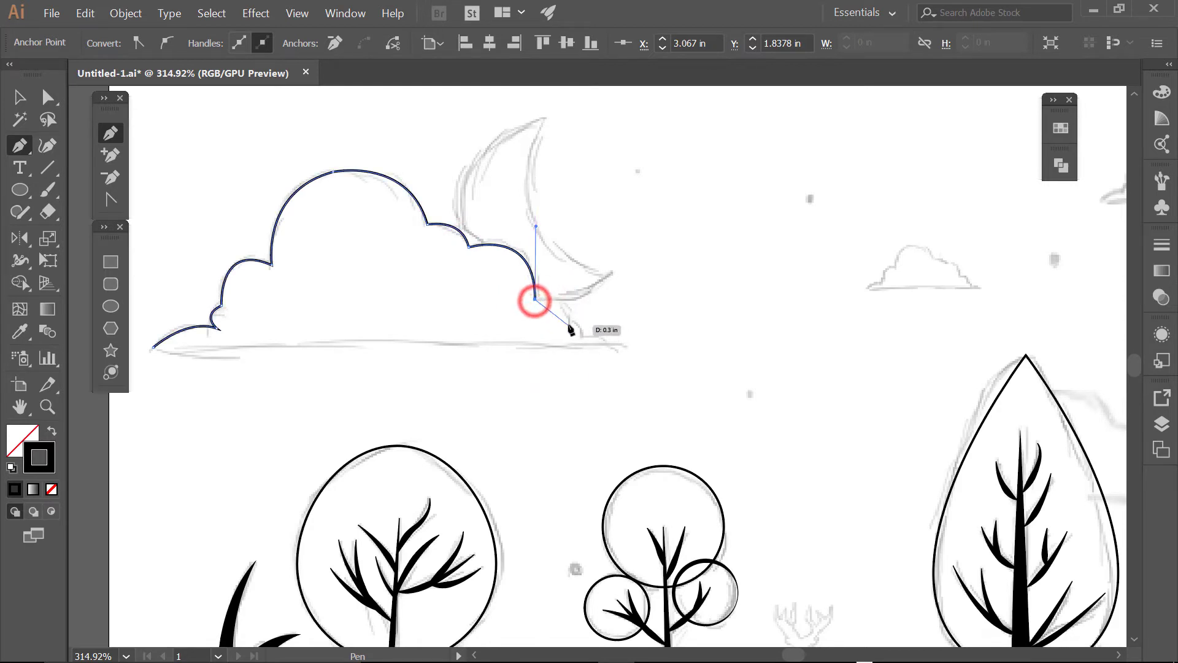
mouse_move(569, 325)
left_mouse_down()
mouse_move(567, 357)
mouse_move(636, 368)
left_mouse_up()
left_click(568, 324)
left_click(584, 336)
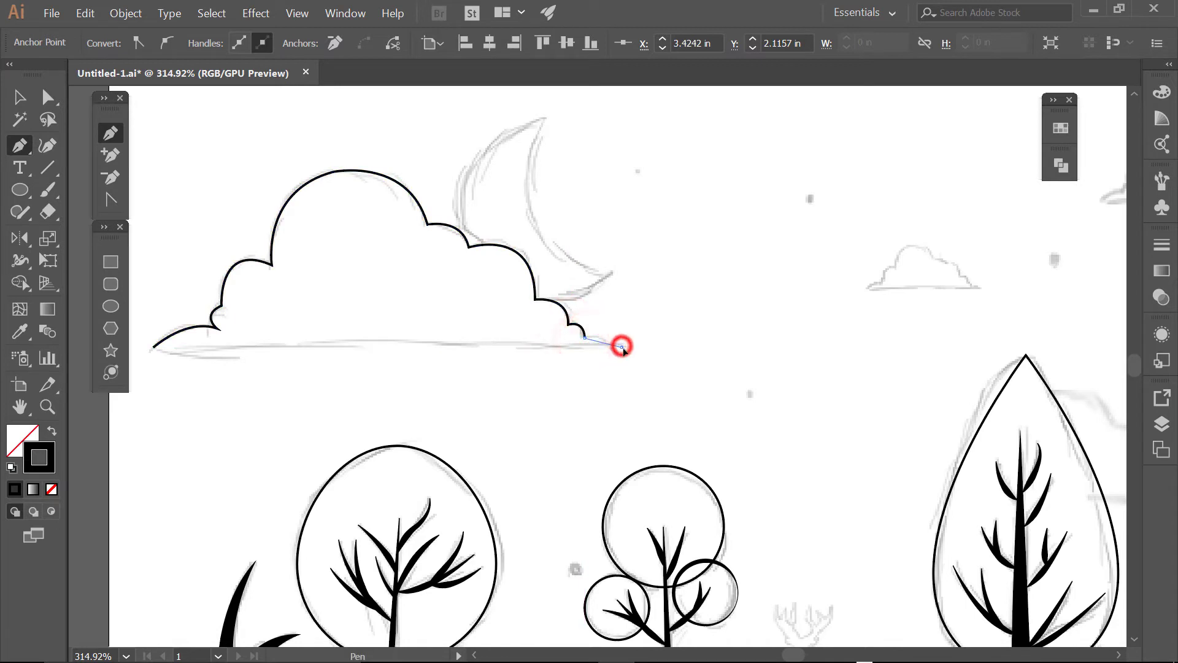
left_click(621, 347)
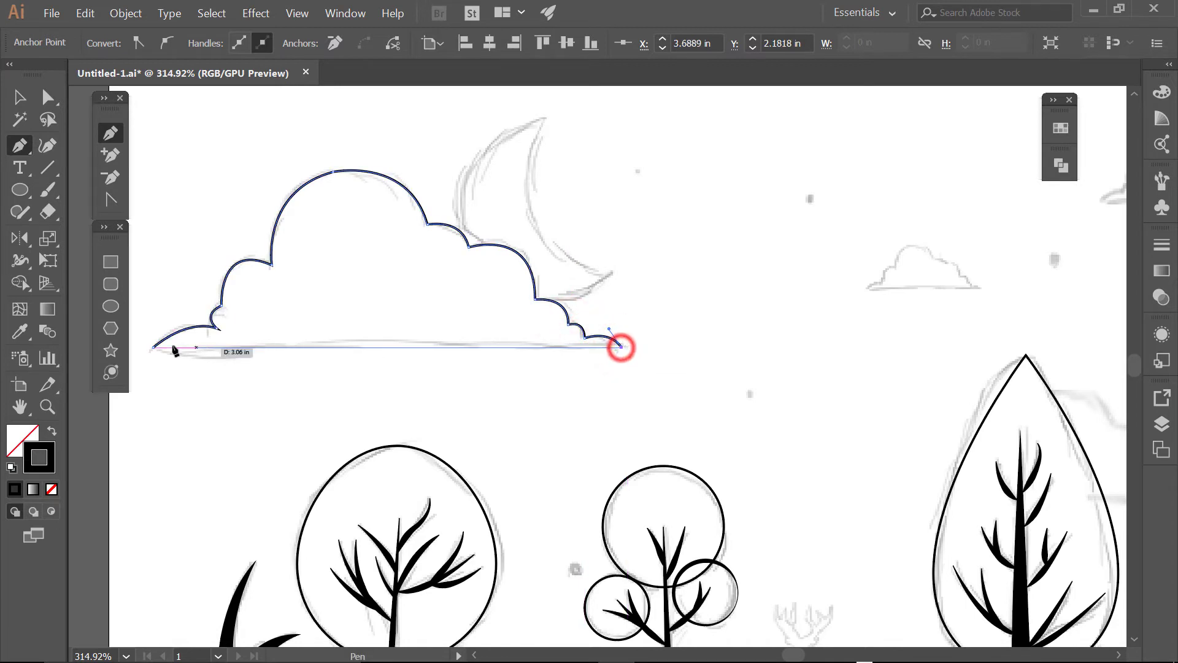
left_click(153, 347)
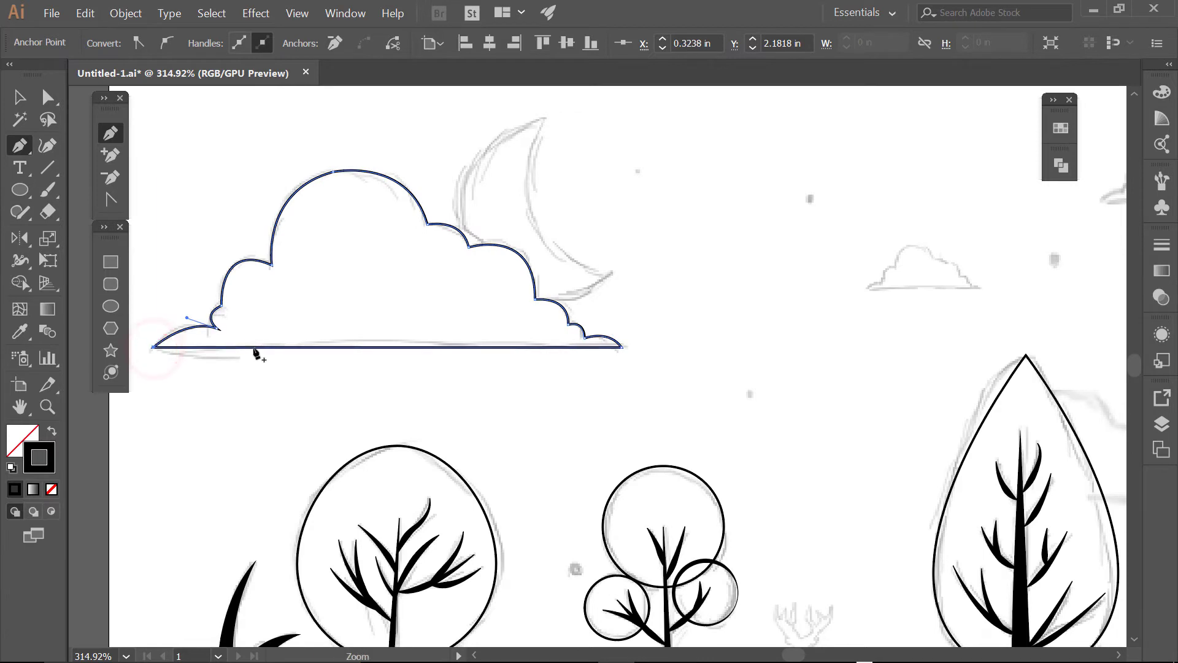
Draw an ellipse circle over the moon sketch
left_click(513, 362, "ctrl+alt")
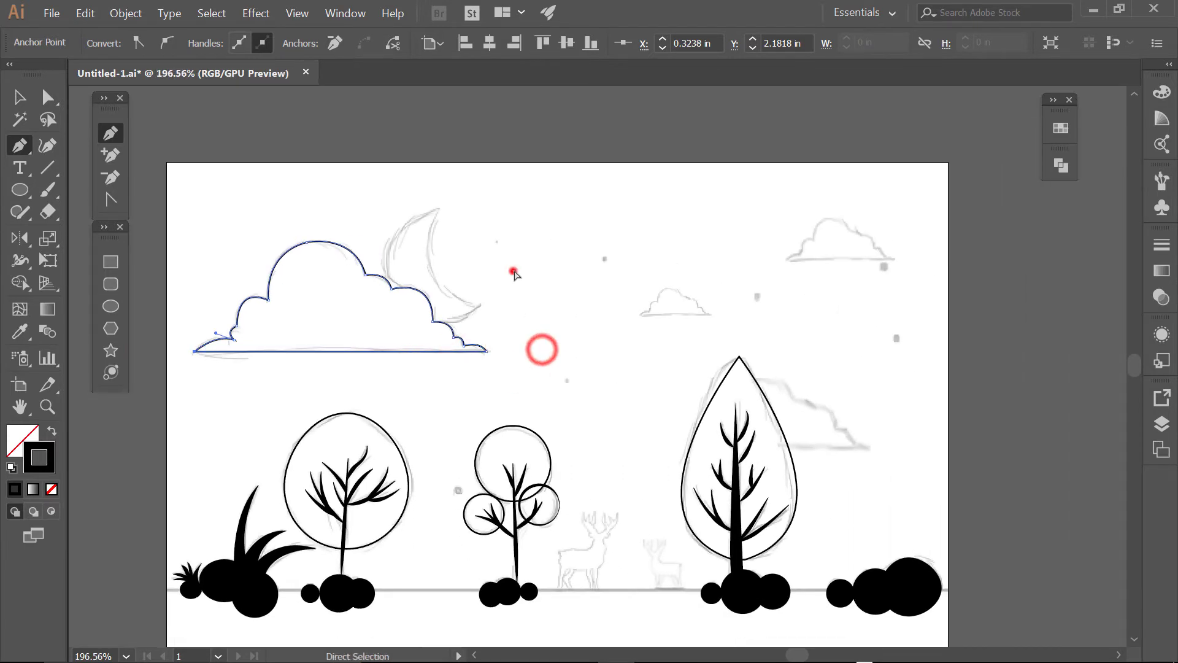
left_click(513, 271, "ctrl")
left_click(110, 305)
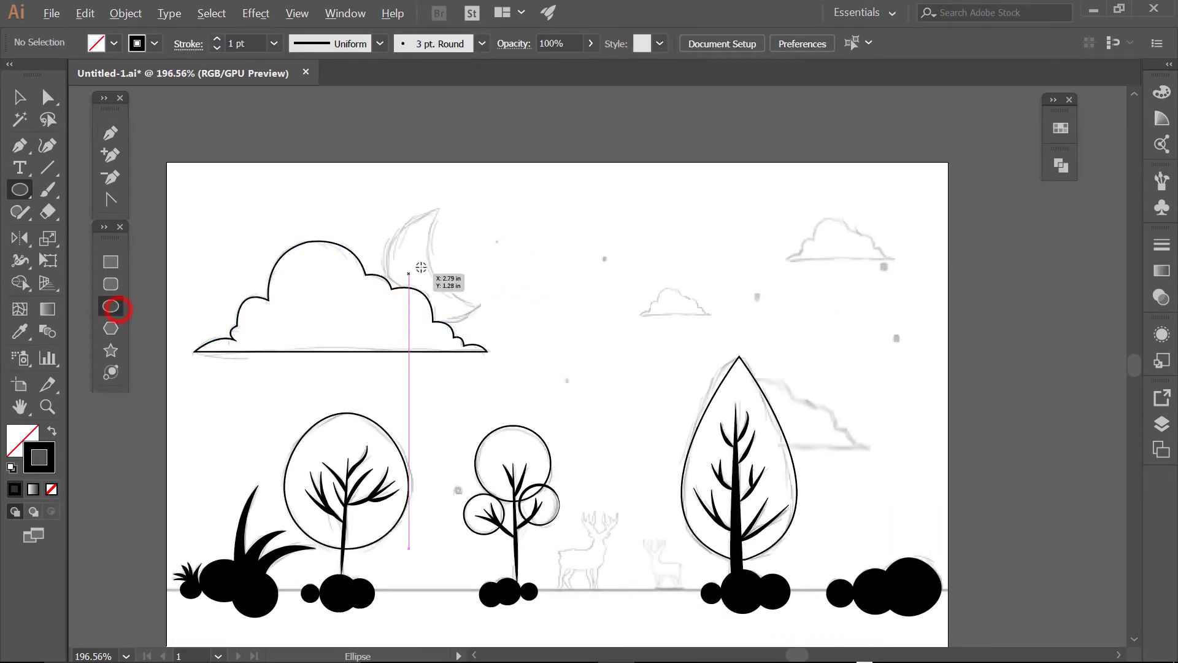
left_click_drag(437, 272, 497, 332)
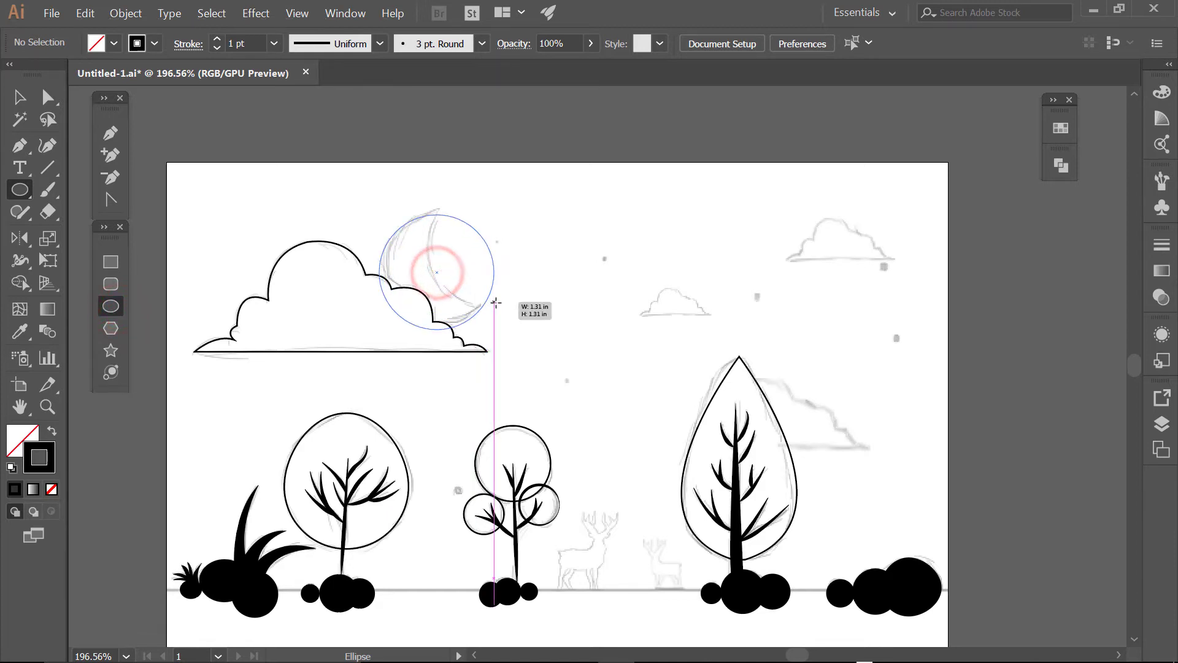
Adjust the moon circle's position and size, then place a copy up and to the right
left_click(19, 98)
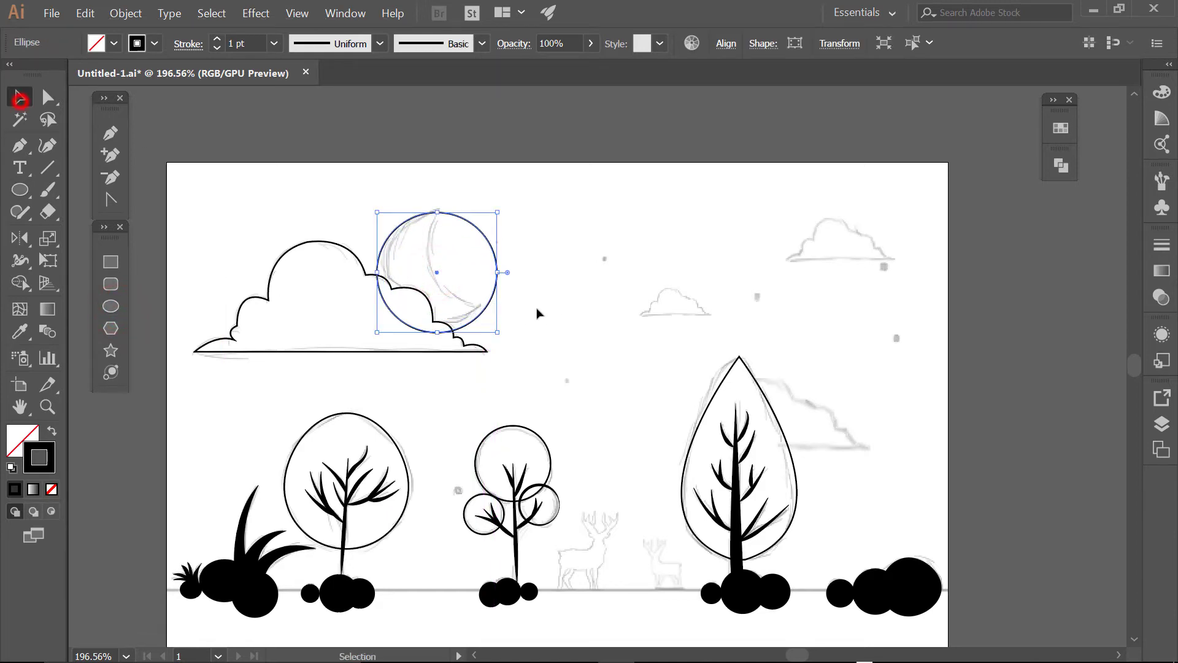
left_click_drag(436, 277, 443, 274)
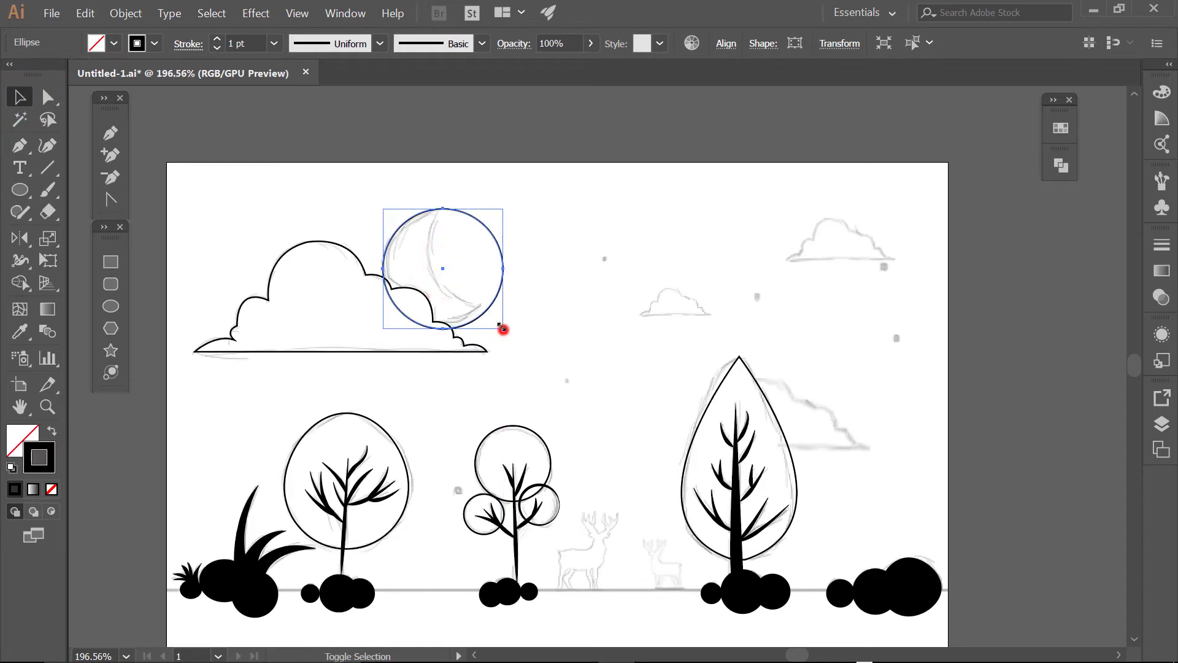
left_click_drag(502, 329, 498, 326)
left_click(453, 231)
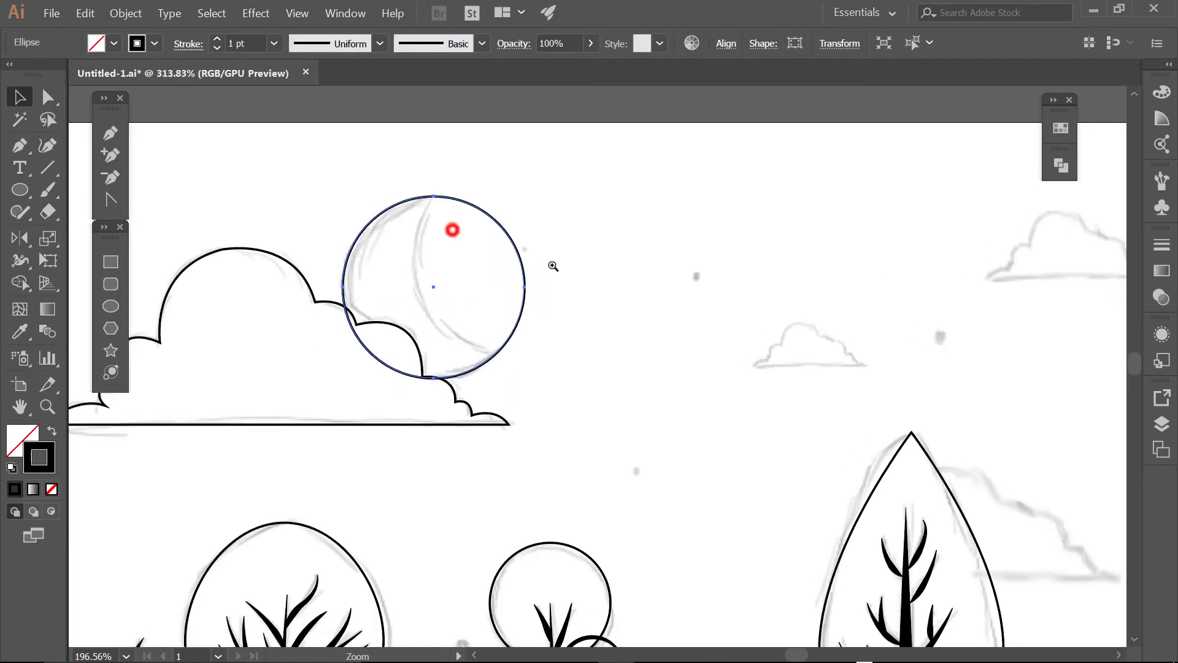
left_click_drag(433, 295, 512, 269)
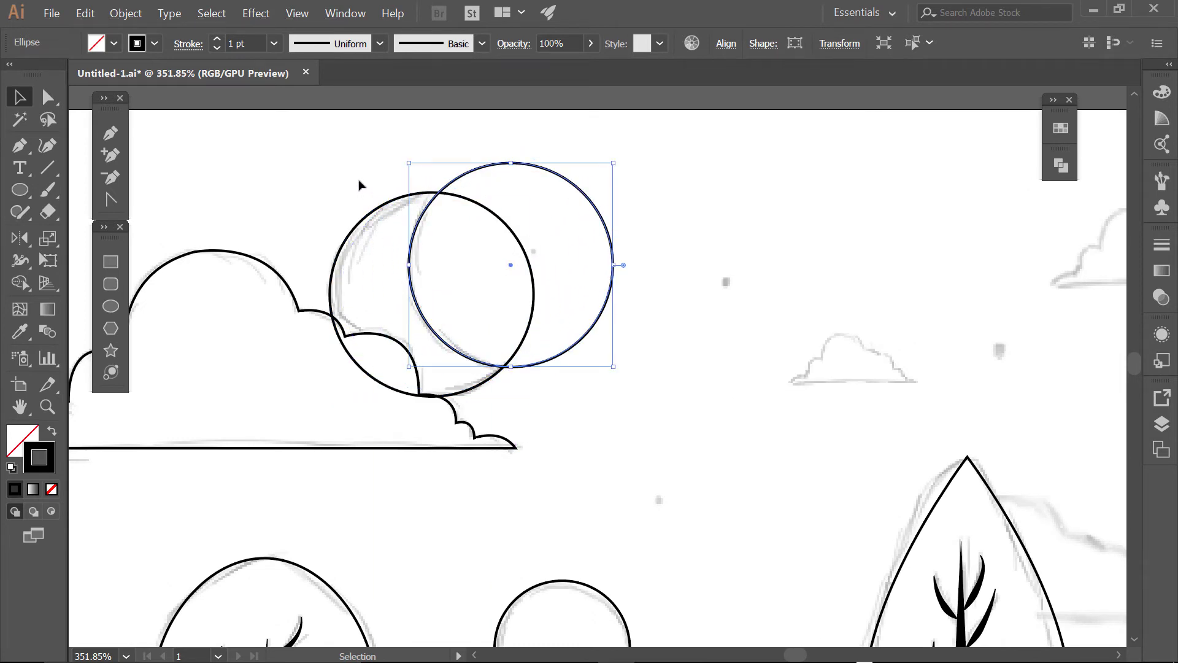
Make both circles solid black and apply Pathfinder Minus Front to leave a crescent
left_click_drag(381, 160, 232, 334)
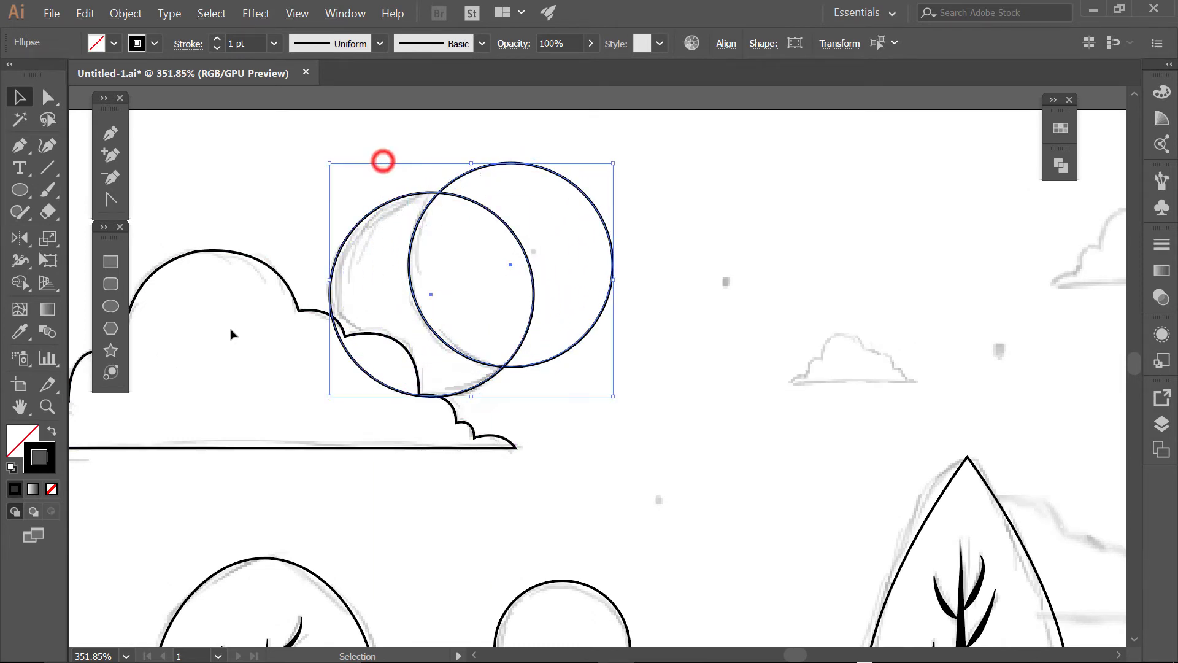
left_click(51, 429)
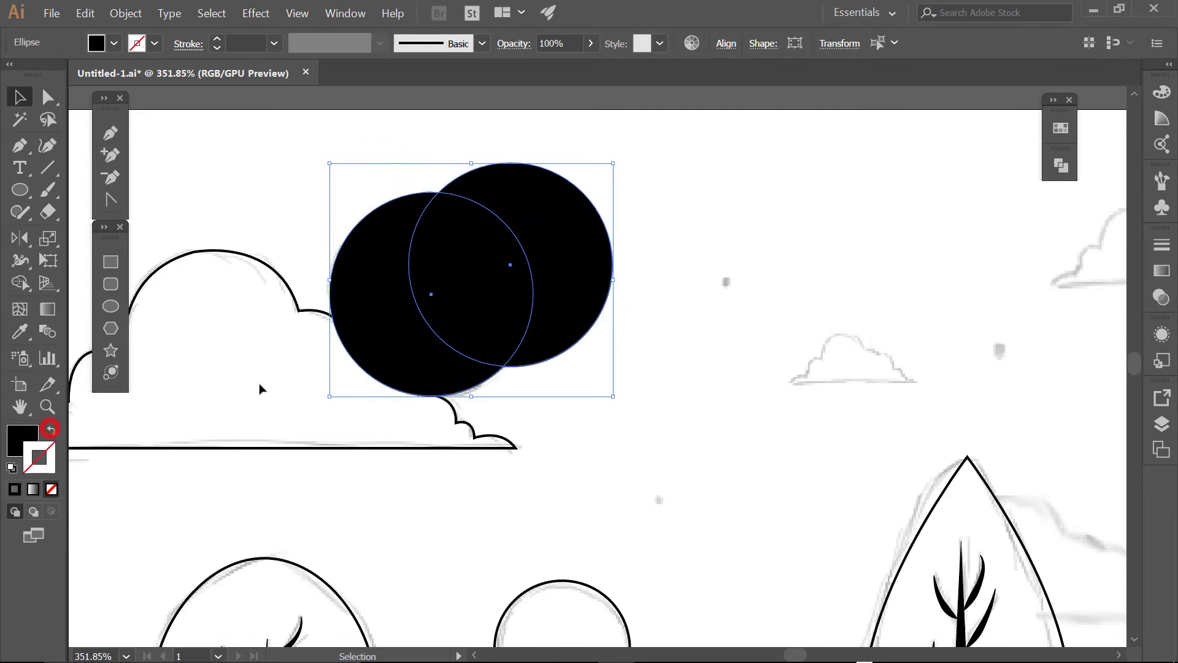
left_click(1061, 166)
left_click(880, 204)
left_click(590, 274)
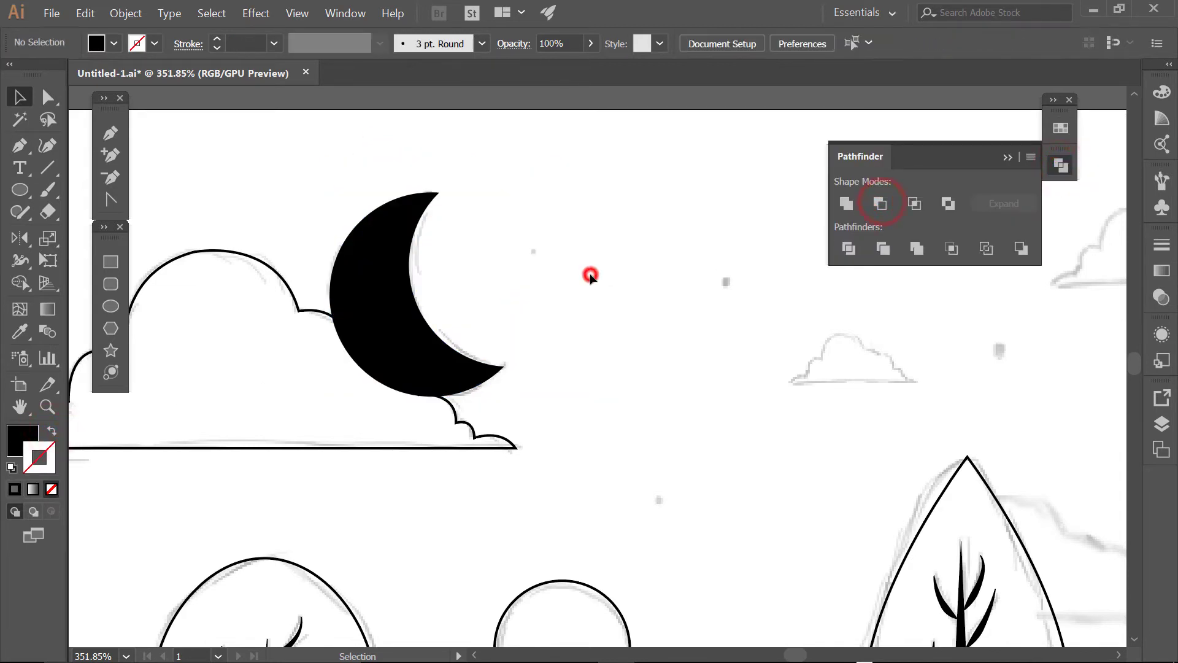
scroll(517, 436, "down", 3)
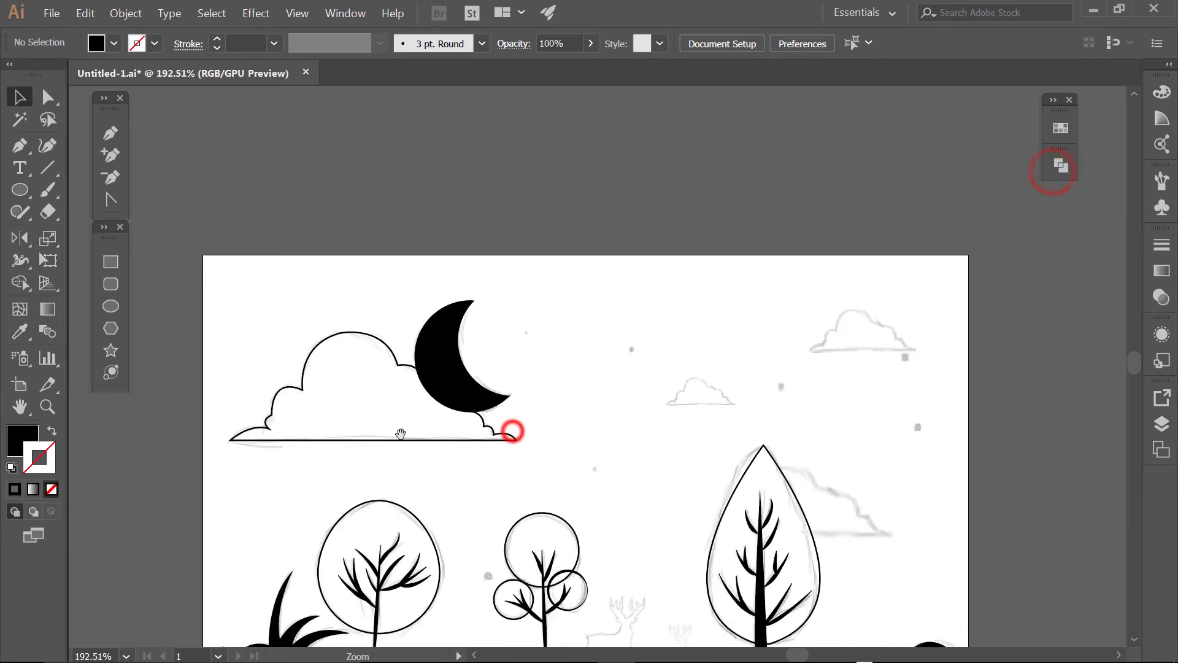
Fill the cloud outline solid black and change its stacking order via Arrange
left_click(400, 405)
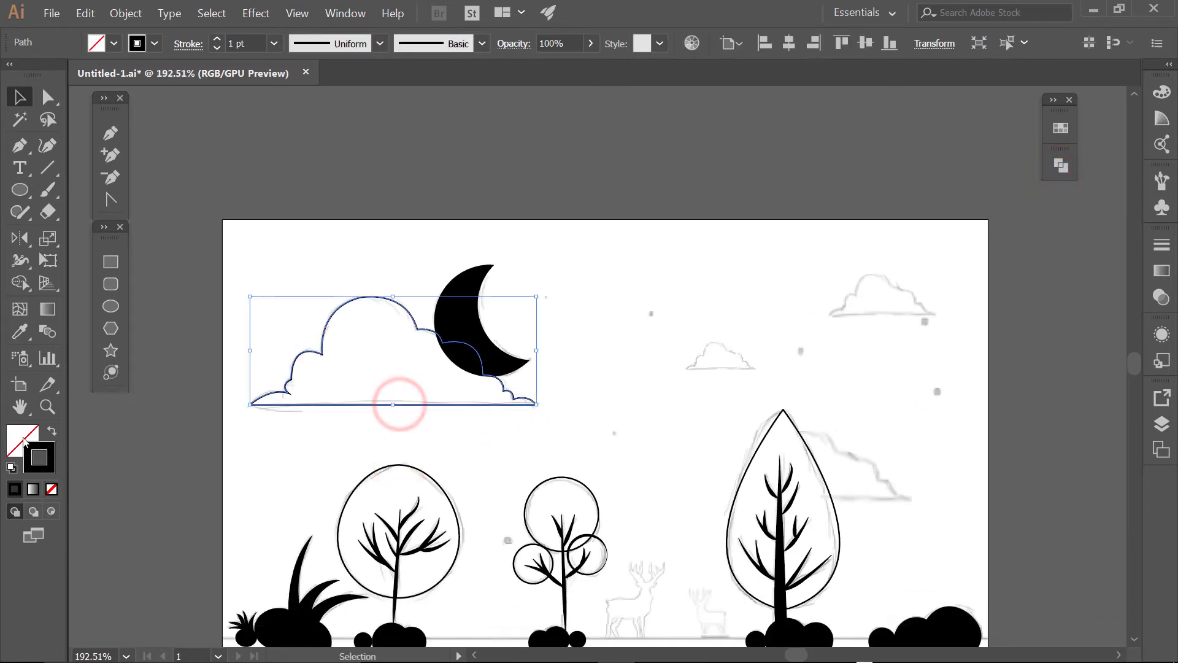
left_click(52, 430)
right_click(393, 394)
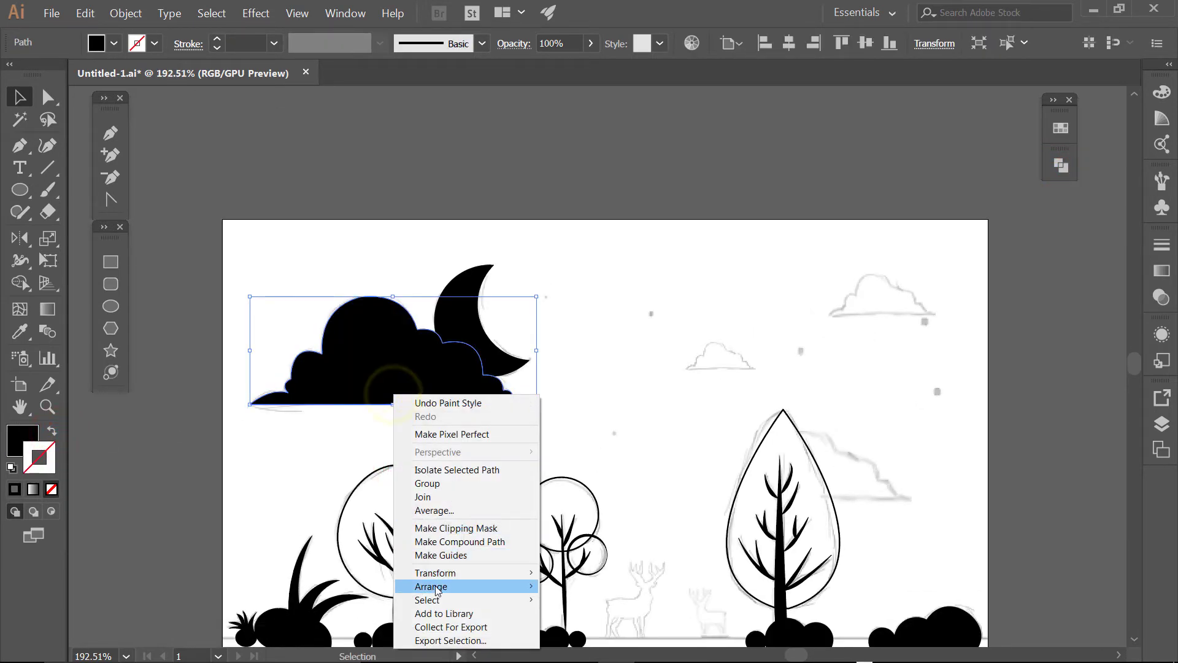
left_click(381, 583)
left_click(634, 397)
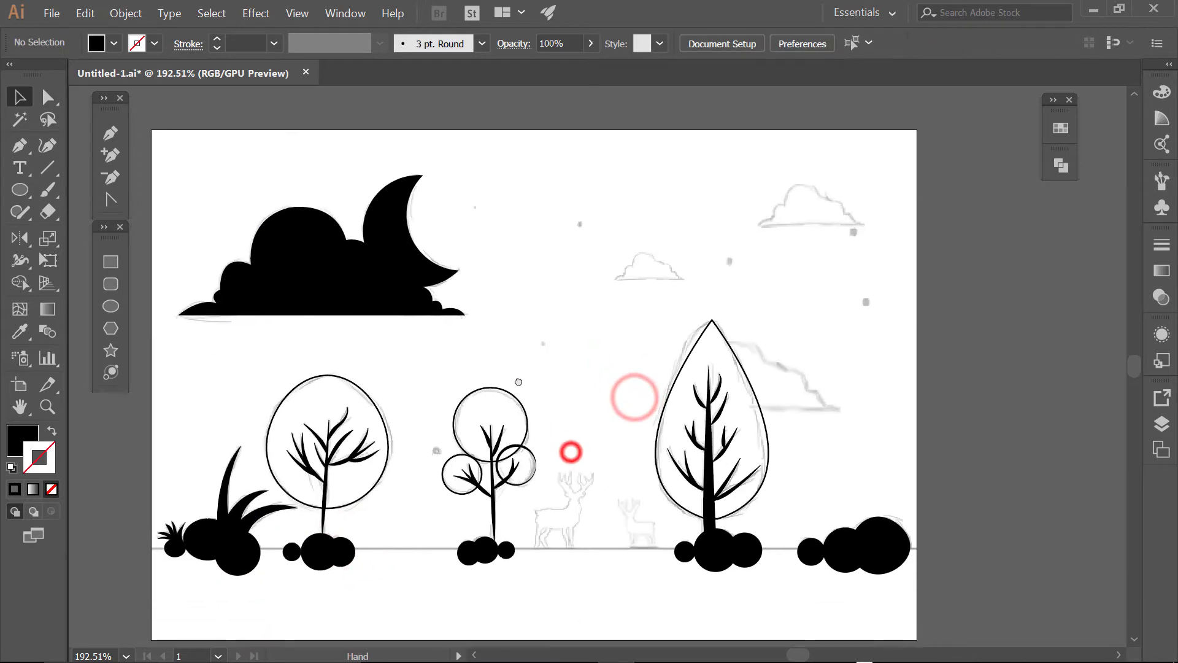
Duplicate the black cloud into a one-third-size copy and another at the upper right
scroll(387, 279, "up", 2)
left_click(364, 284)
left_click_drag(313, 288, 706, 278)
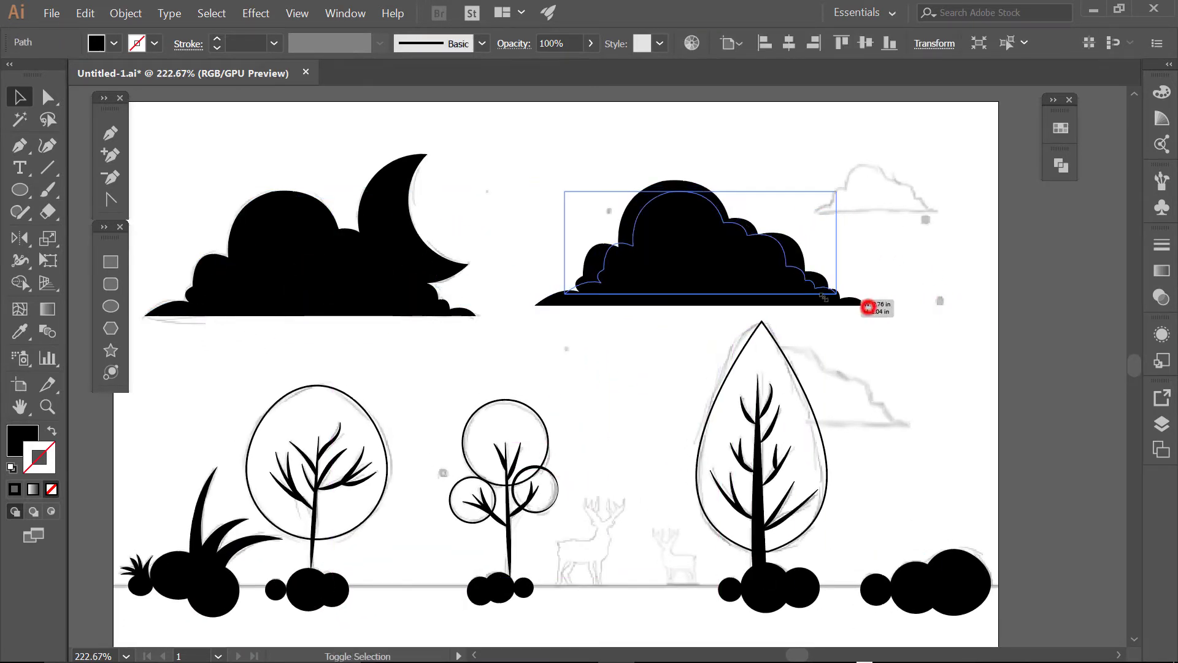
mouse_move(867, 310)
left_mouse_down()
mouse_move(752, 262)
mouse_move(700, 269)
left_mouse_up()
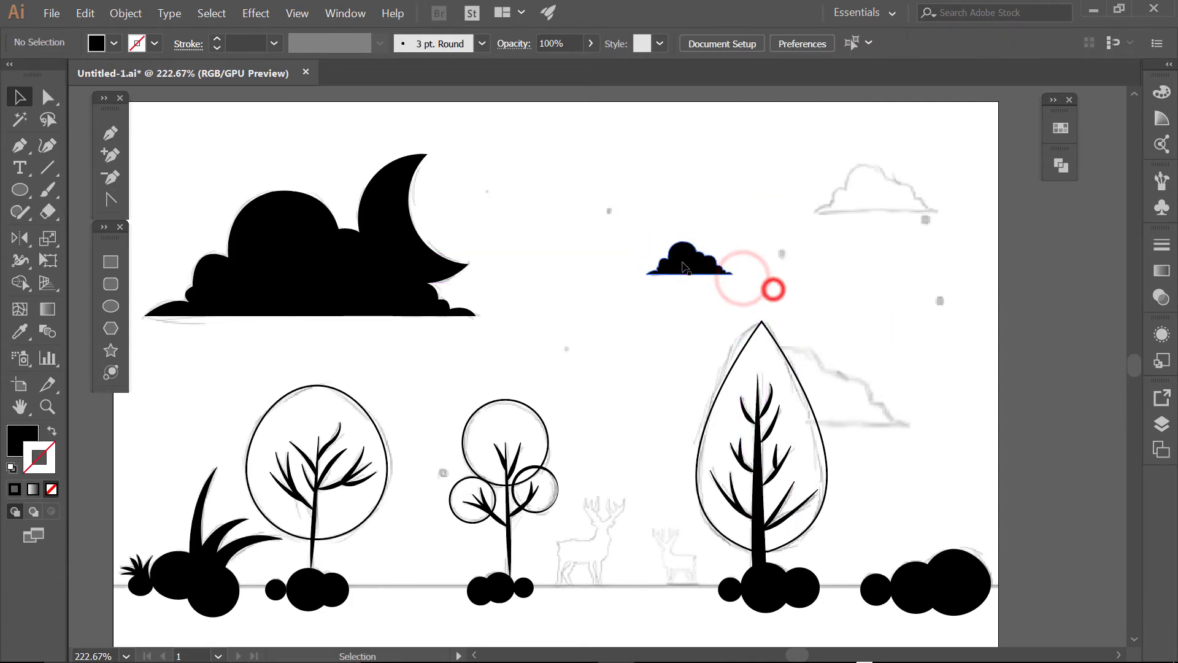
mouse_move(331, 277)
left_mouse_down()
mouse_move(982, 225)
mouse_move(926, 190)
mouse_move(879, 206)
mouse_move(793, 388)
left_mouse_up()
left_click(861, 277)
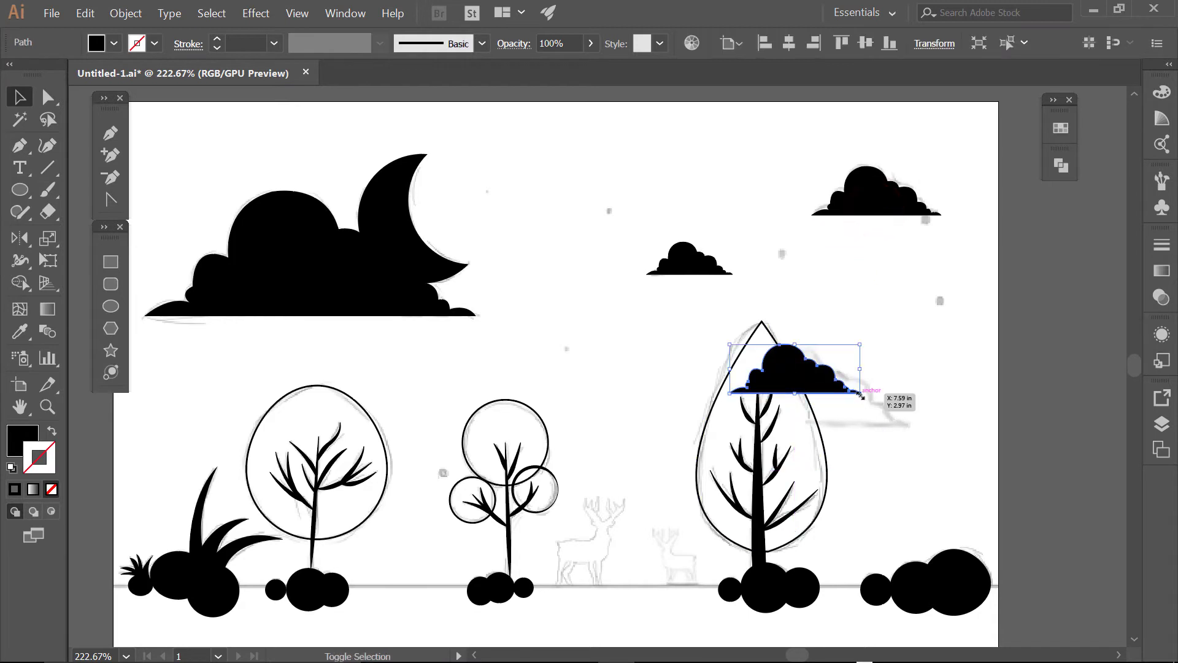
Enlarge and widen a cloud copy over the tall tree, then recentre and deselect
left_click_drag(861, 394, 935, 421)
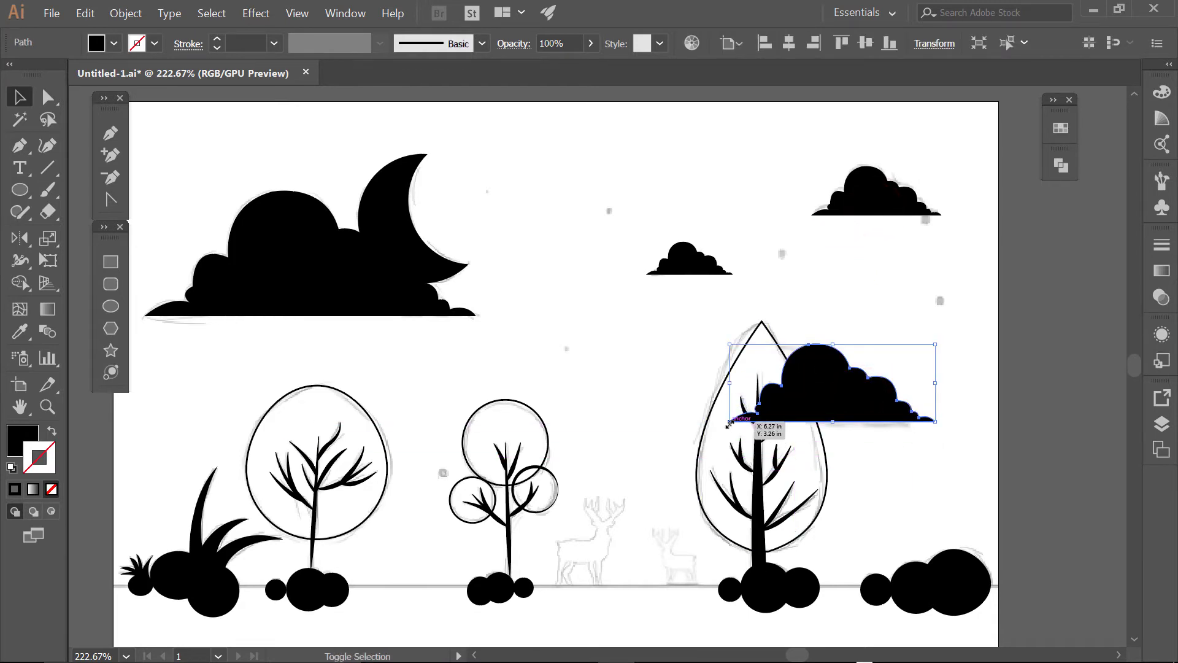
left_click_drag(728, 423, 685, 424)
mouse_move(801, 388)
left_mouse_down()
mouse_move(809, 402)
mouse_move(801, 389)
left_mouse_up()
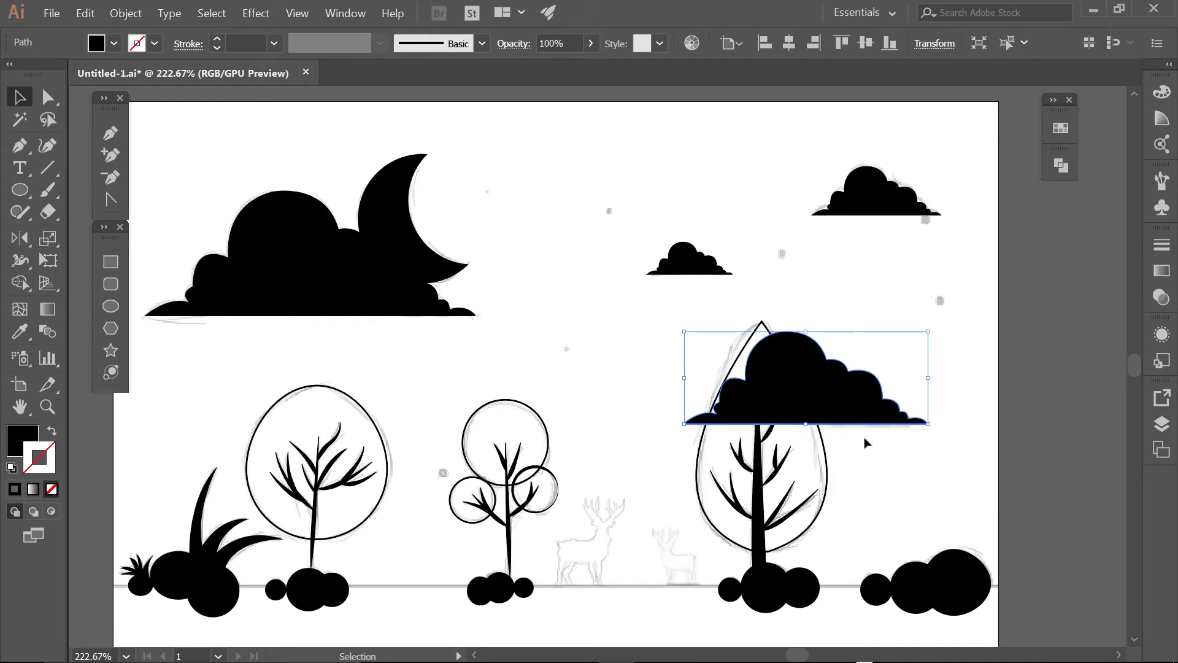
key("a")
key("ctrl")
scroll(566, 540, "down", 1)
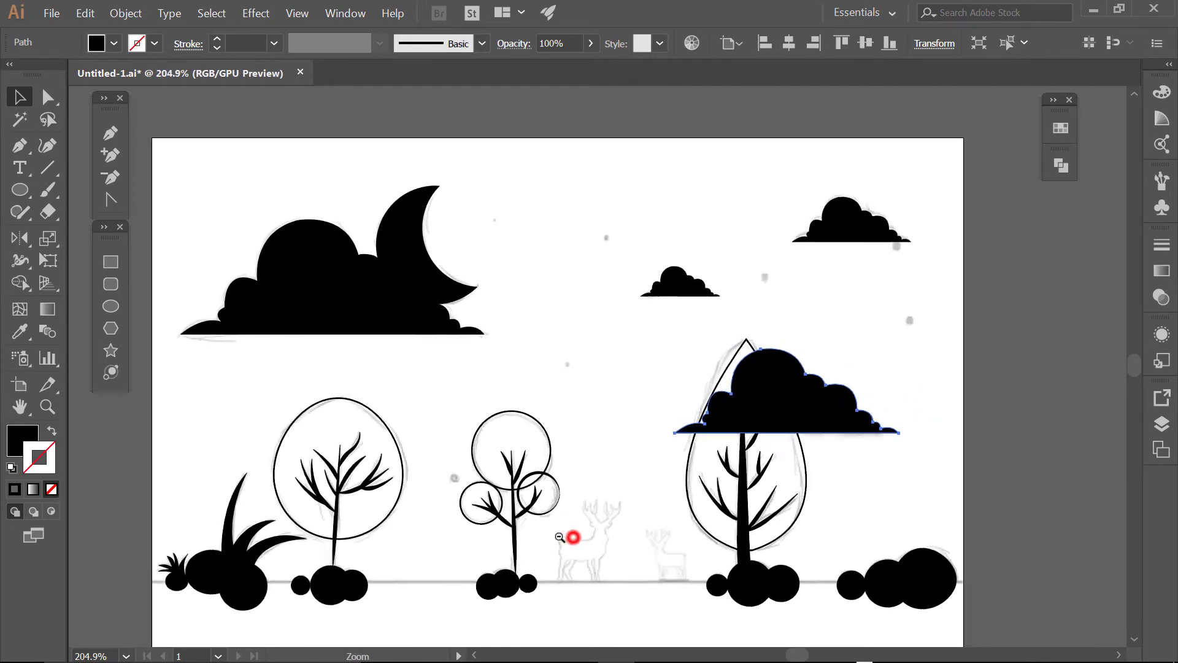
left_click_drag(558, 545, 513, 402)
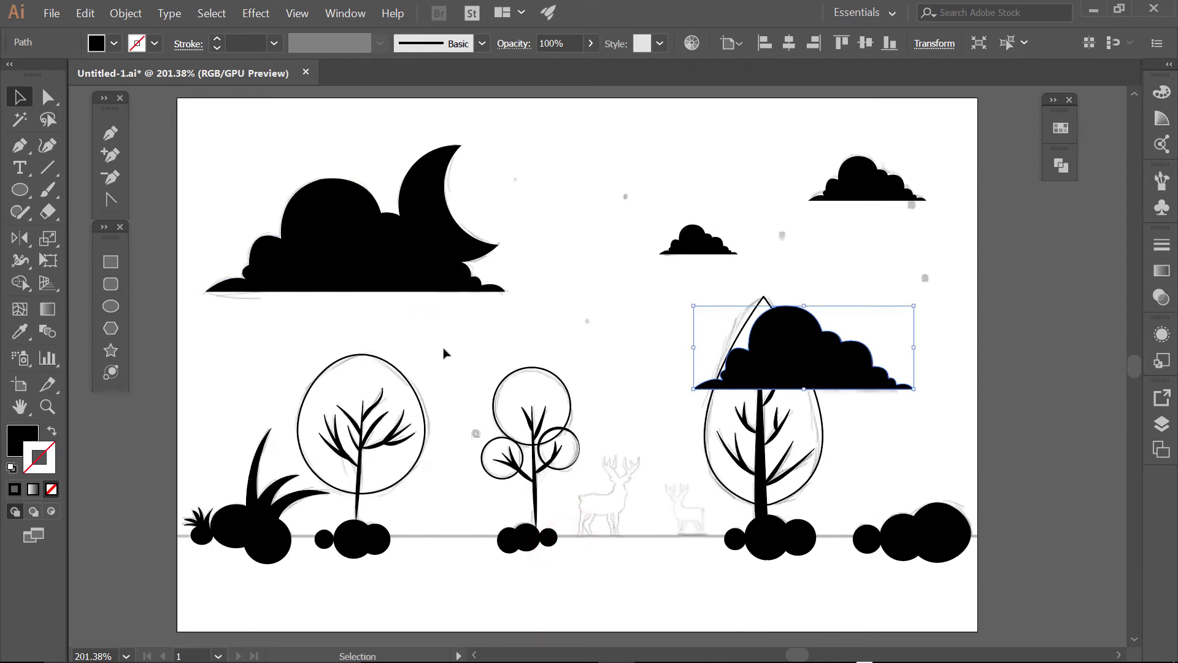
scroll(443, 356, "down", 1)
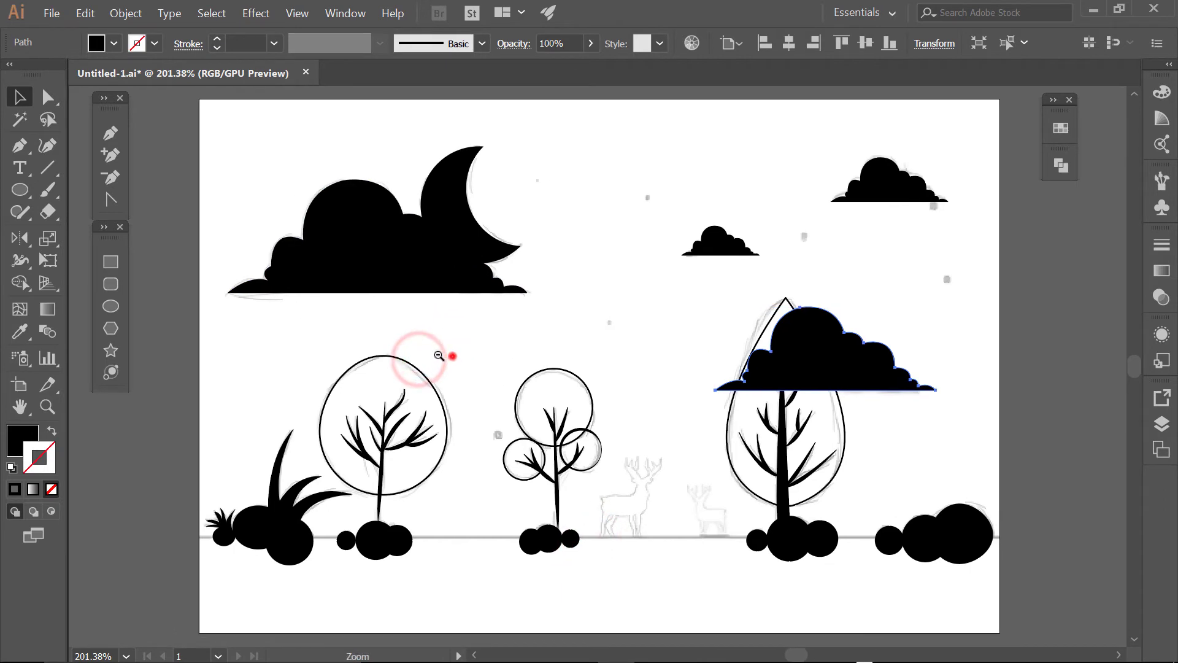
left_click_drag(447, 358, 439, 365)
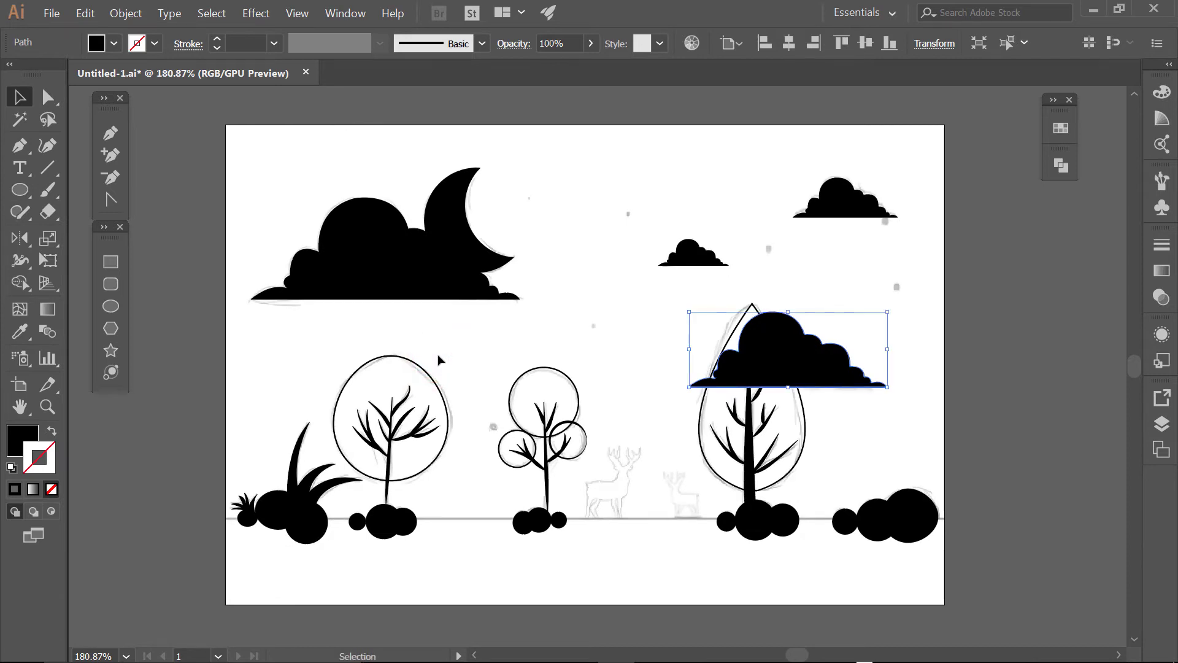
key("ctrl+shift+a")
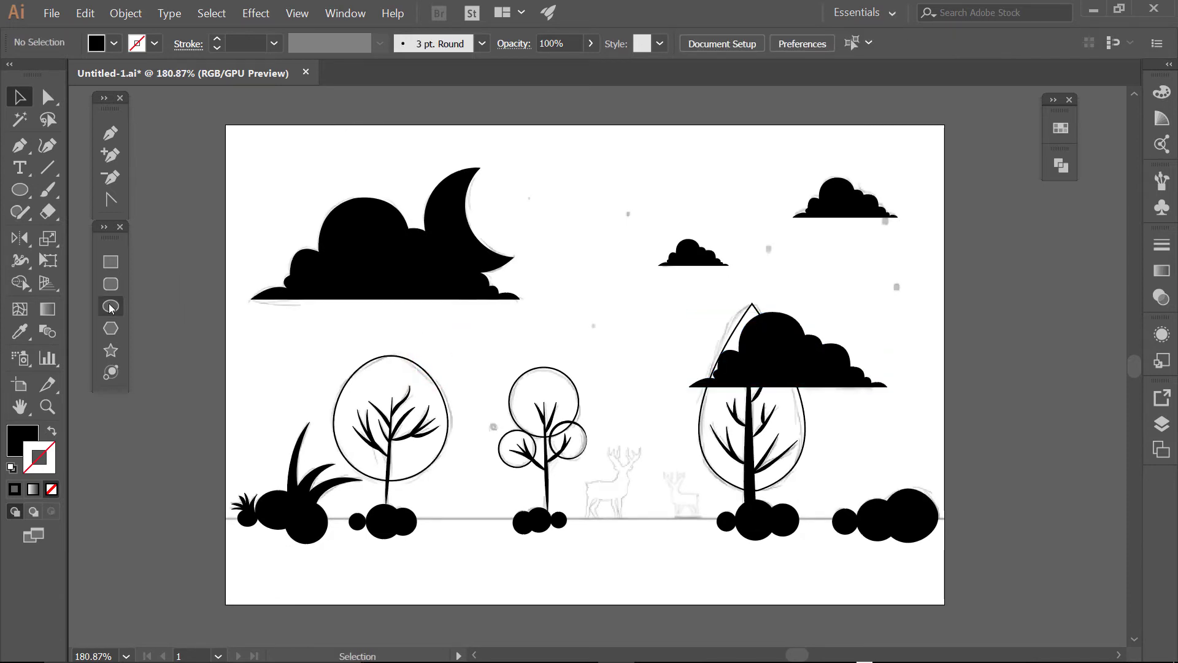
Draw four small black star dots across the sky with the Ellipse tool
left_click(111, 307)
left_click(579, 273)
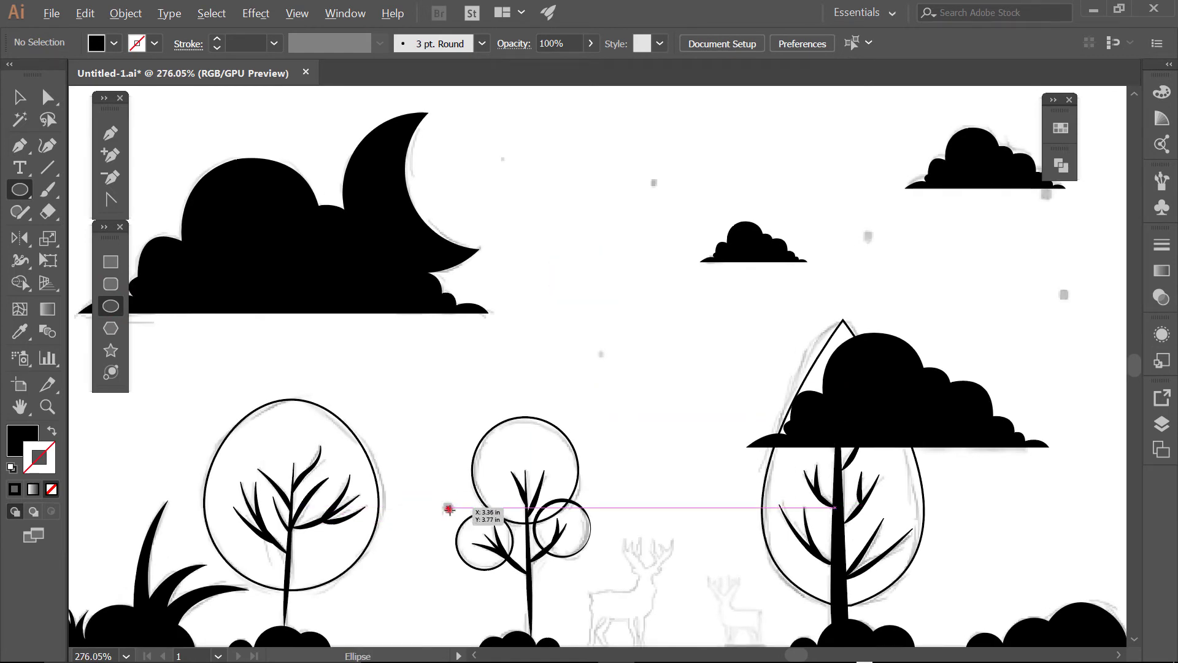
left_click_drag(441, 501, 454, 513)
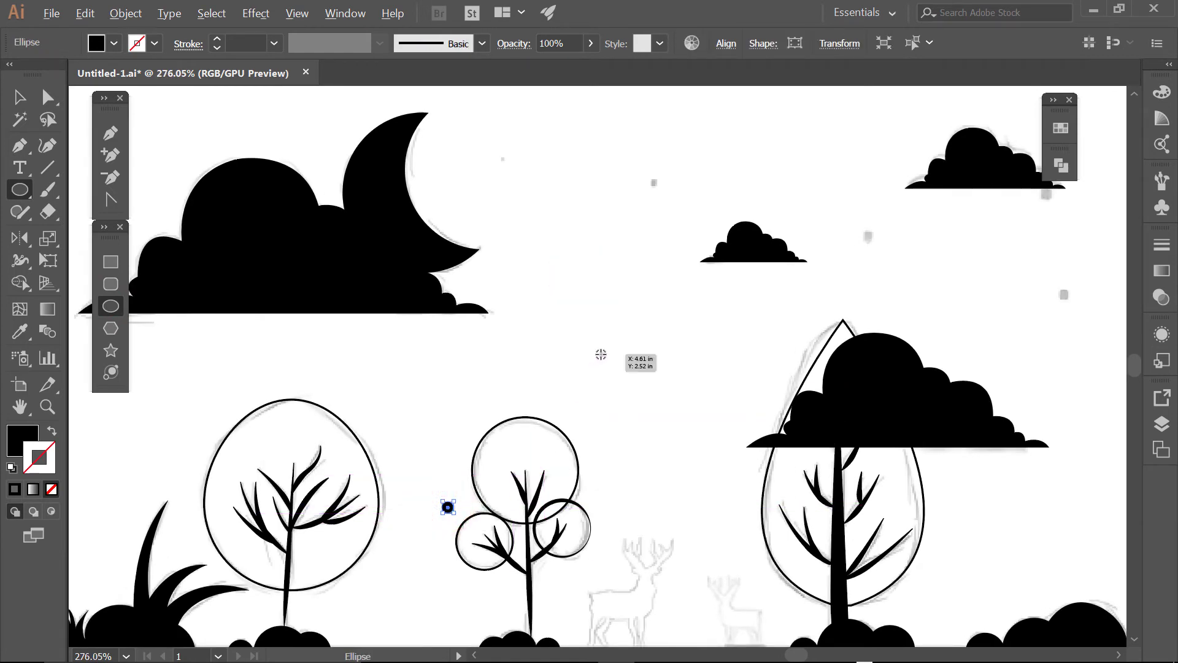
left_click_drag(600, 354, 603, 356)
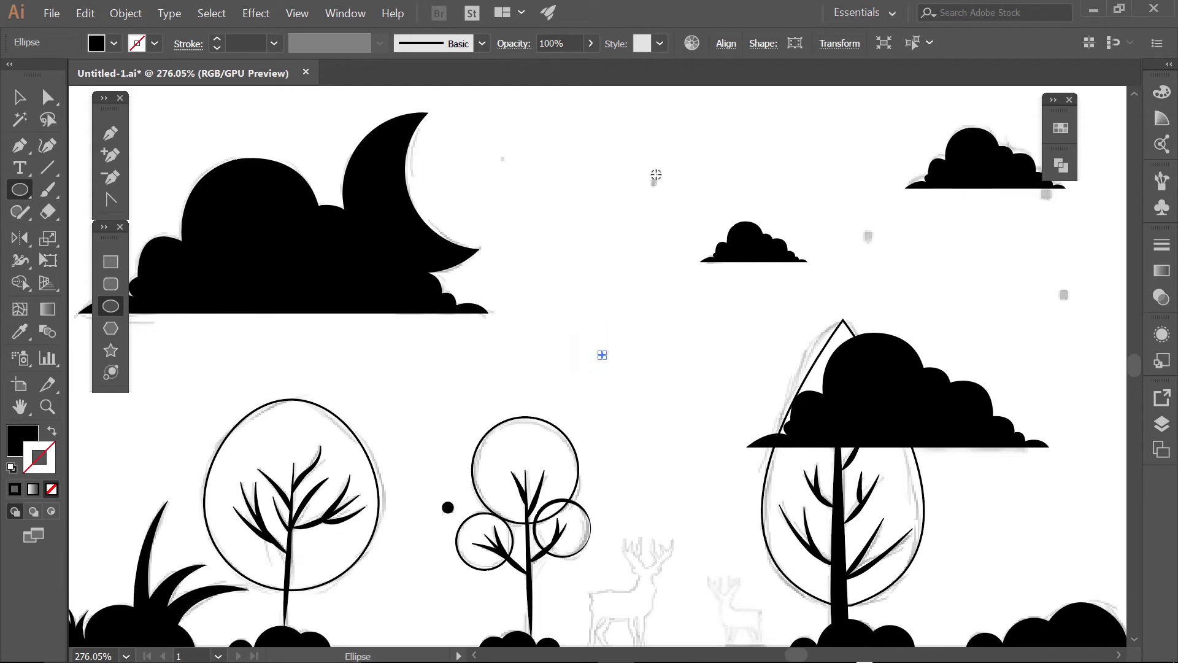
left_click_drag(652, 181, 655, 183)
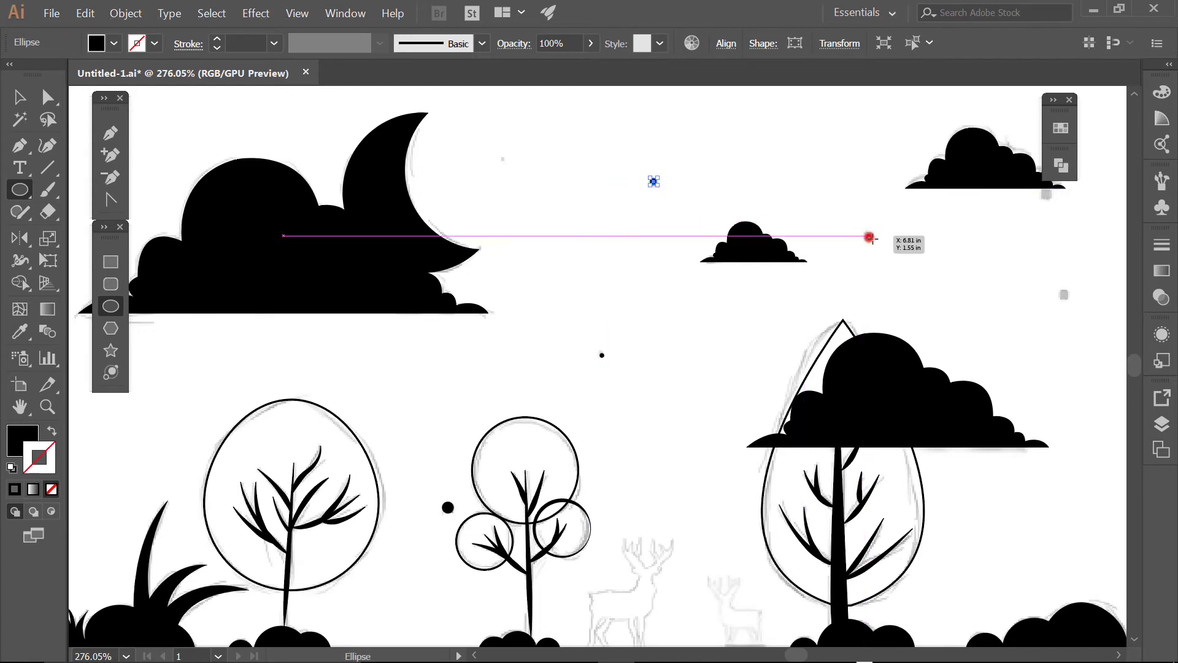
left_click_drag(869, 237, 878, 244)
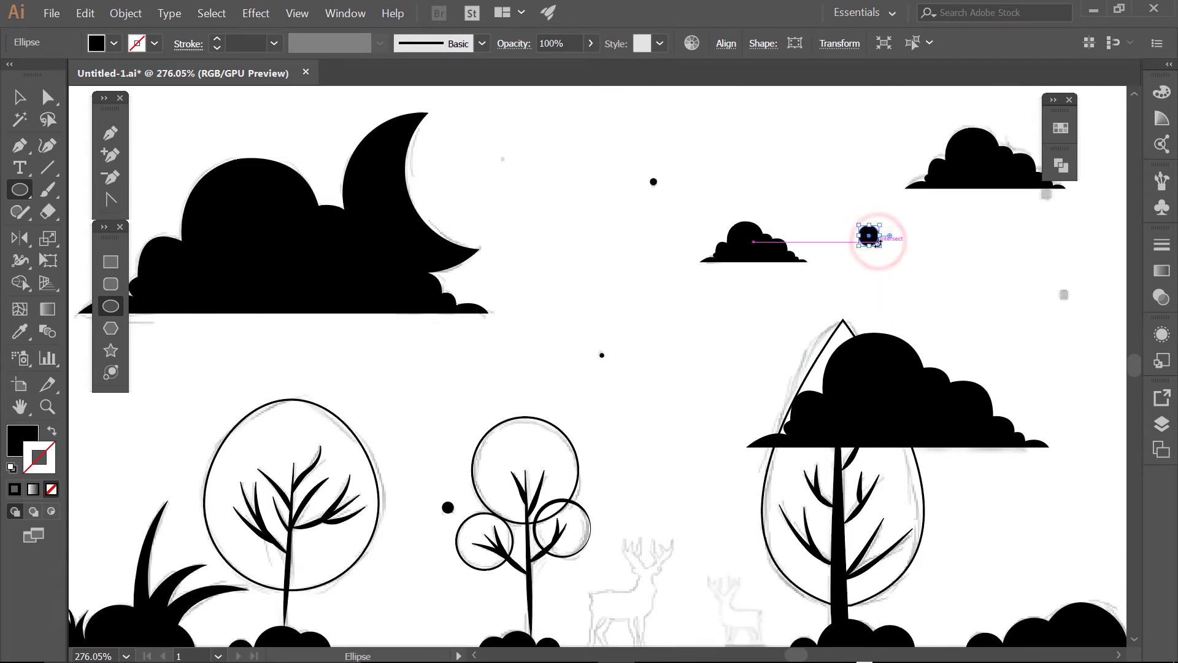
Add star dots below the upper-right cloud and high in the sky
mouse_move(1042, 293)
left_mouse_down()
mouse_move(869, 274)
mouse_move(897, 281)
left_mouse_up()
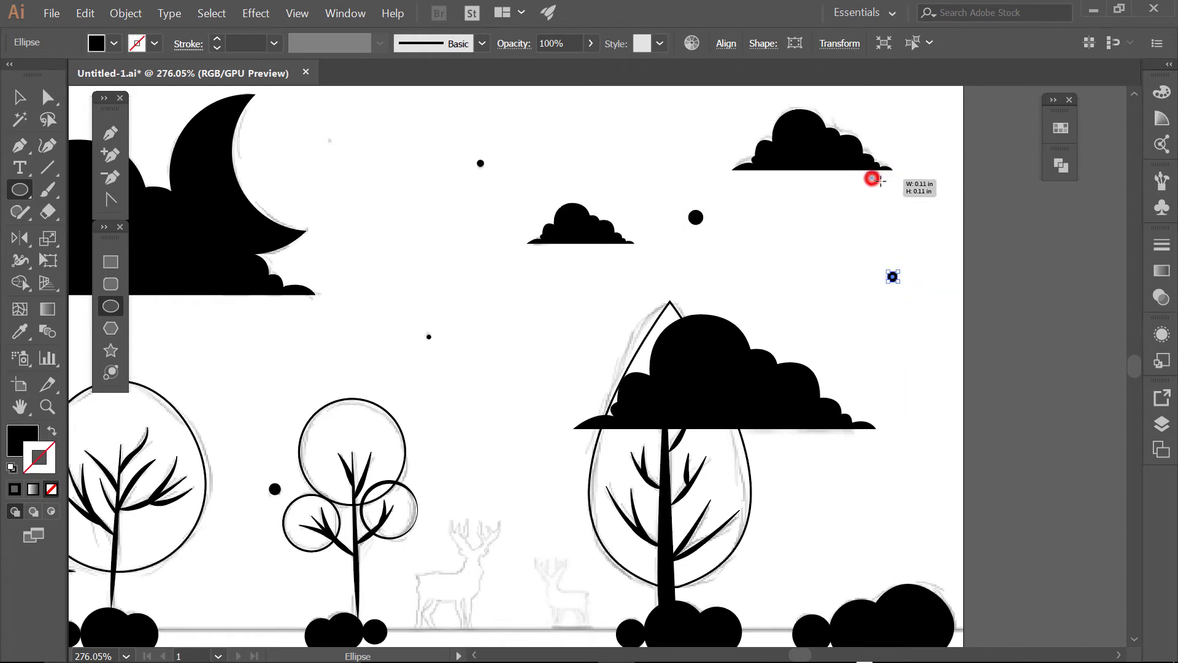
left_click_drag(881, 181, 880, 183)
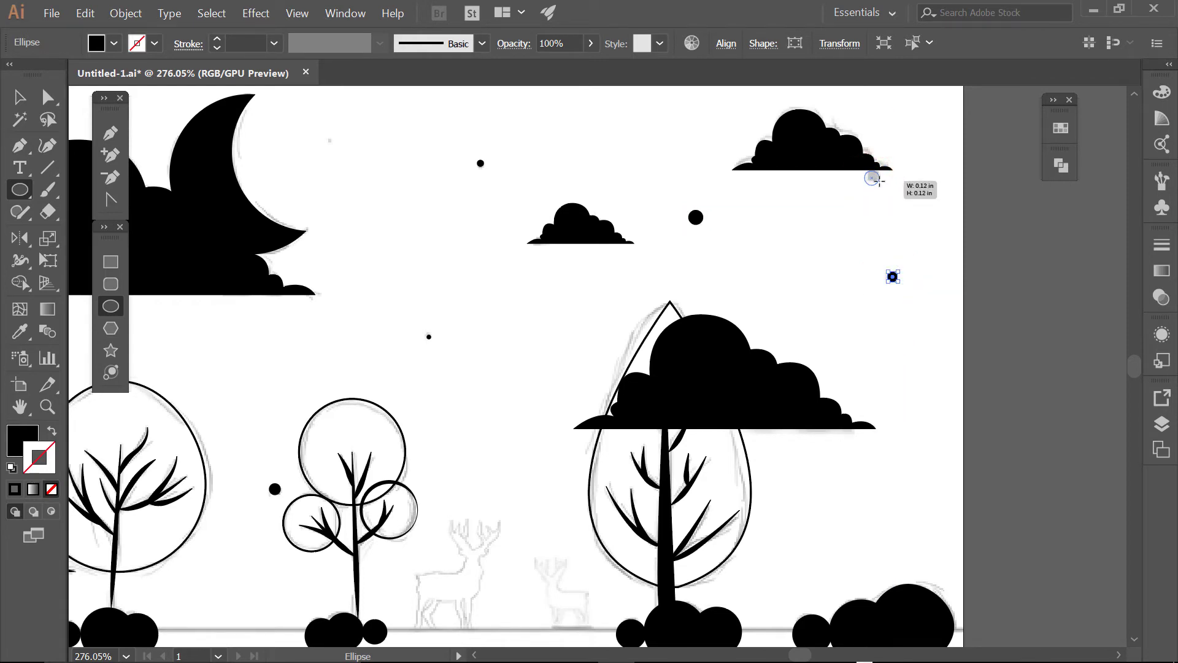
left_click(432, 454, "alt")
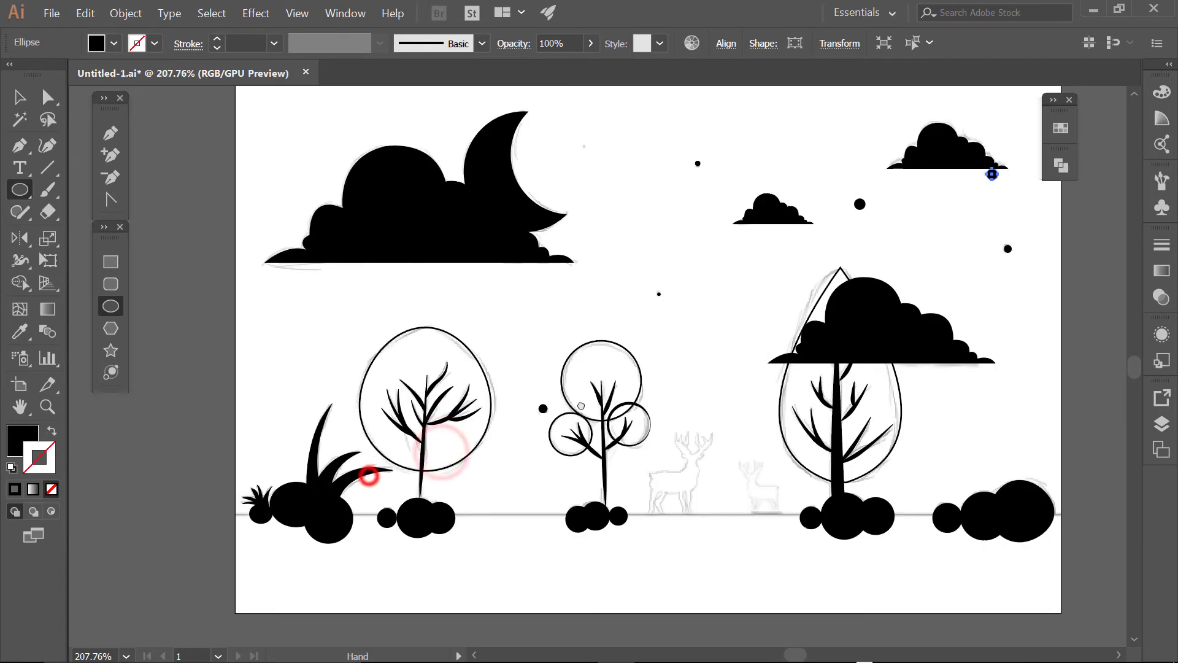
left_click_drag(294, 476, 368, 476)
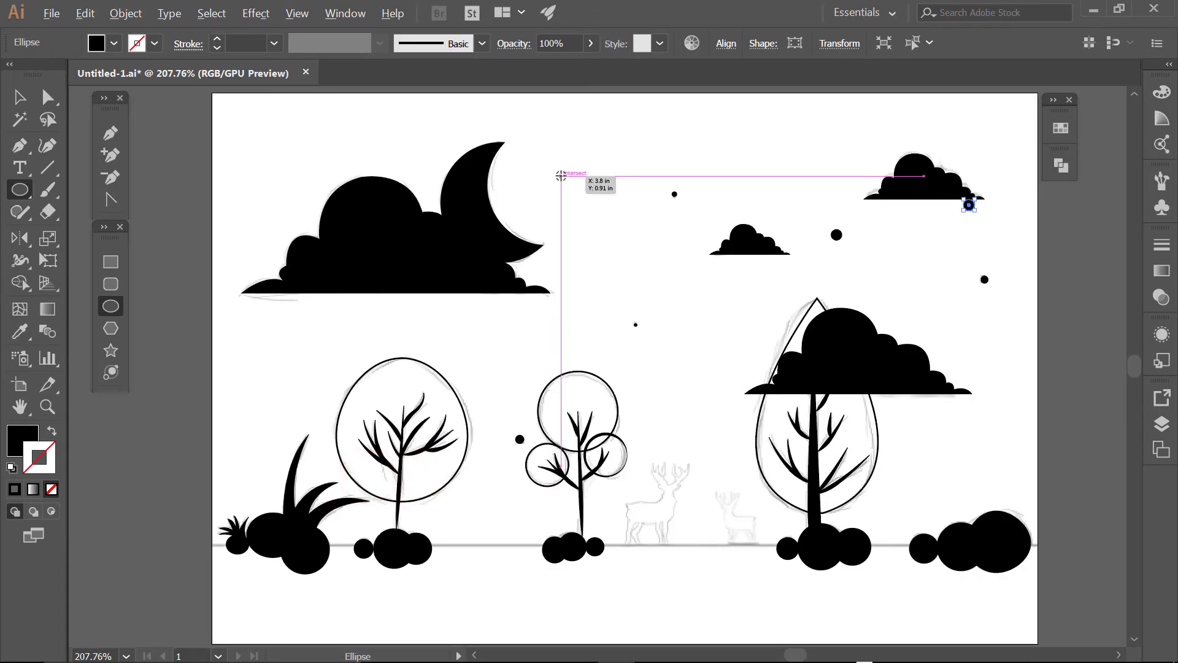
left_click_drag(560, 176, 584, 225)
left_click(584, 258, "ctrl")
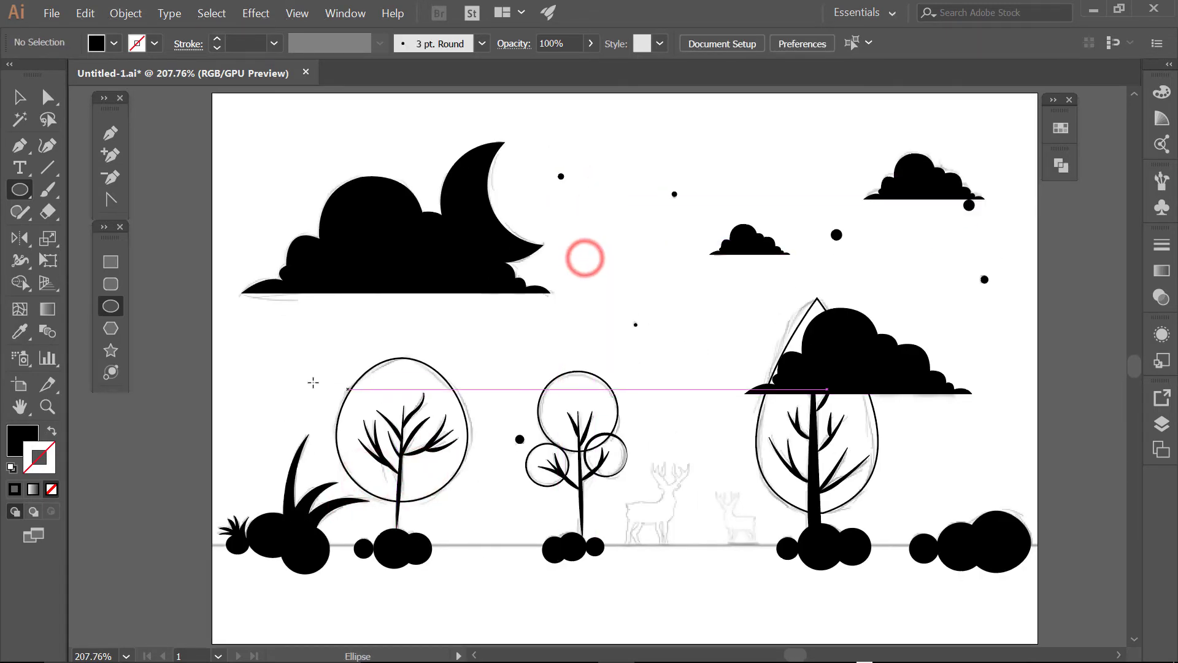
Zoom out and recentre the whole artboard in the window
left_click(688, 437, "alt")
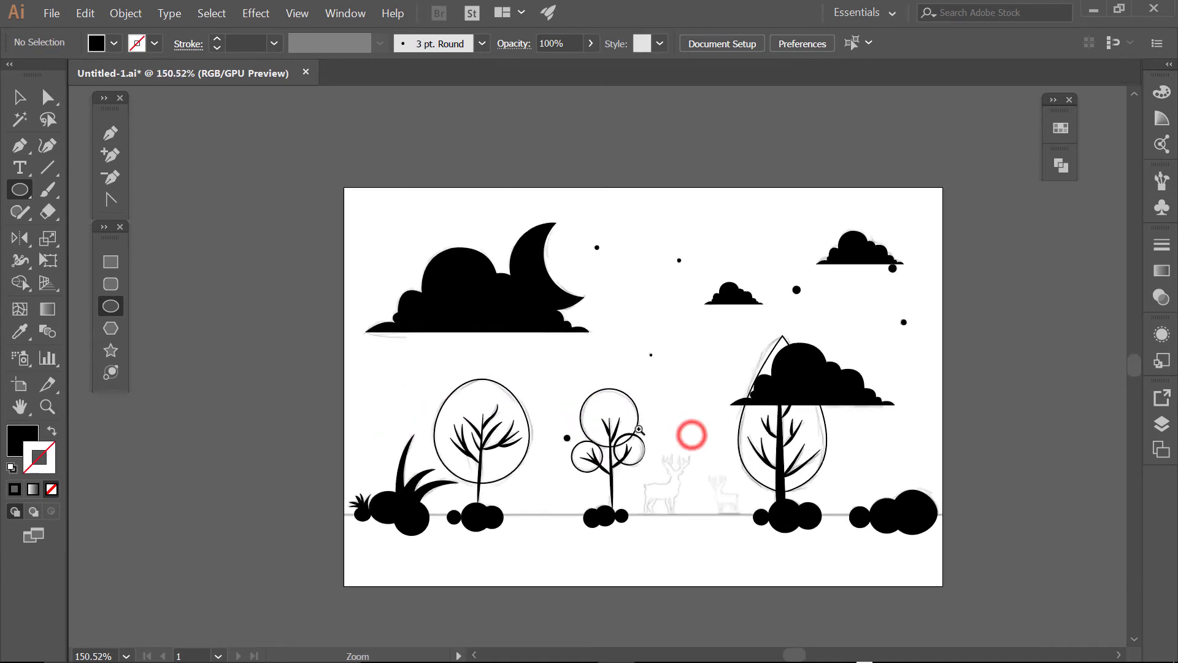
left_click(19, 97)
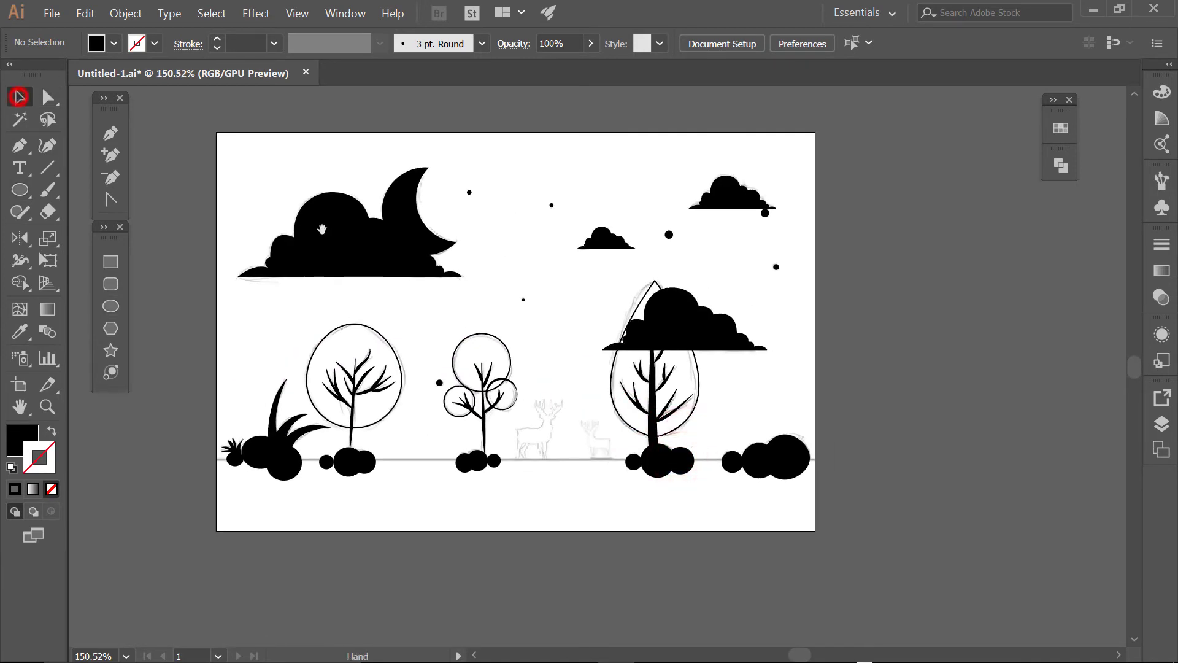
left_click_drag(243, 222, 321, 229)
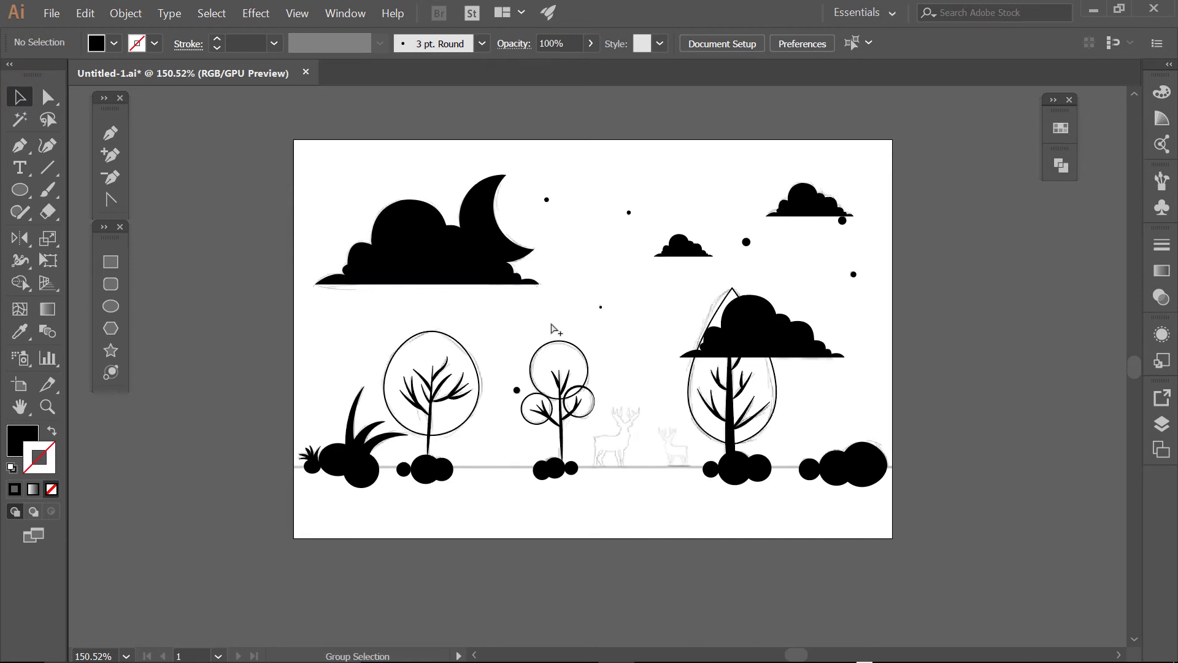
Place the colour palette squares beside the artboard and select all three tree crowns
left_click_drag(245, 393, 402, 361)
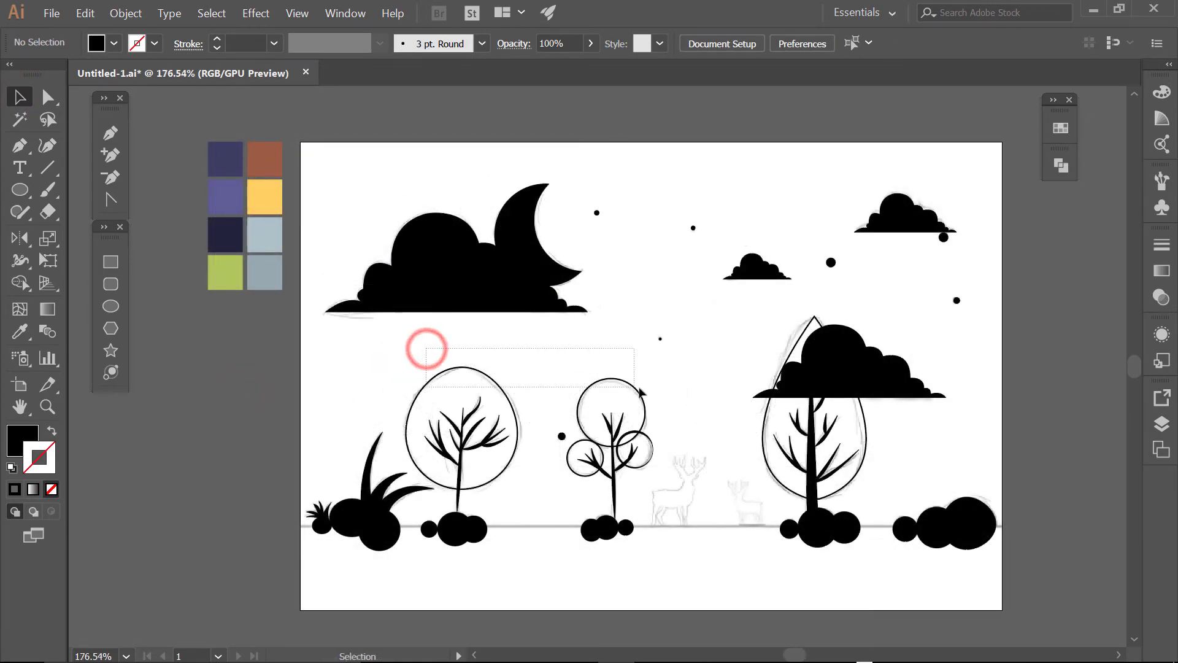
left_click_drag(462, 359, 640, 391)
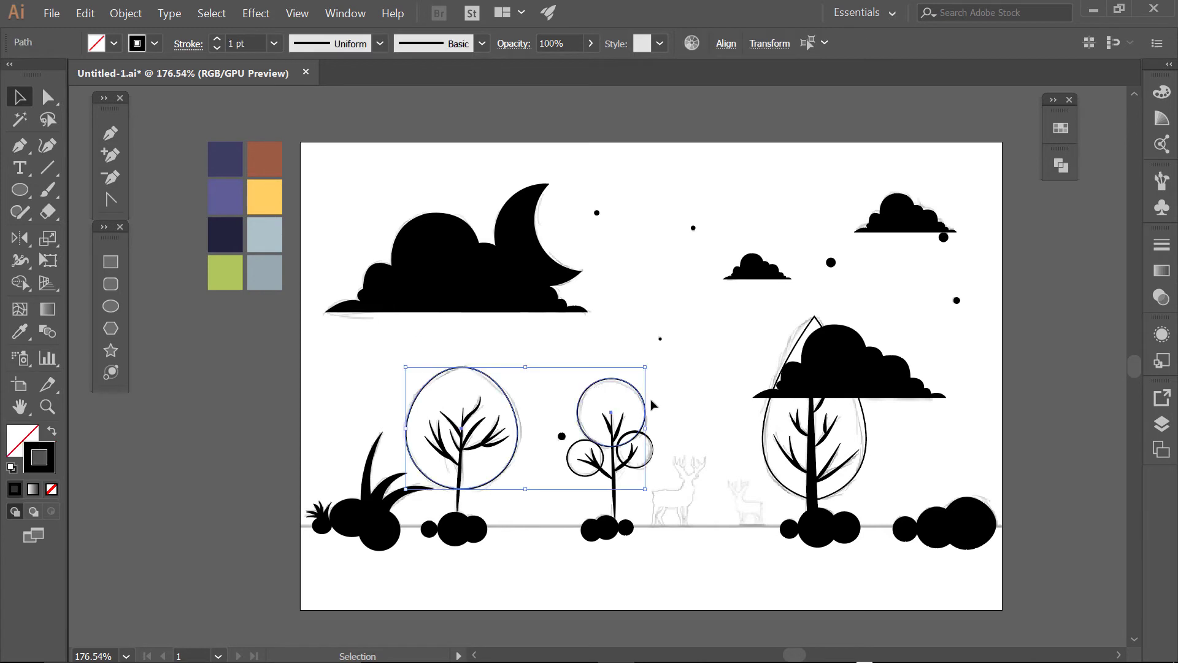
left_click(652, 453, "shift")
left_click(584, 474, "shift")
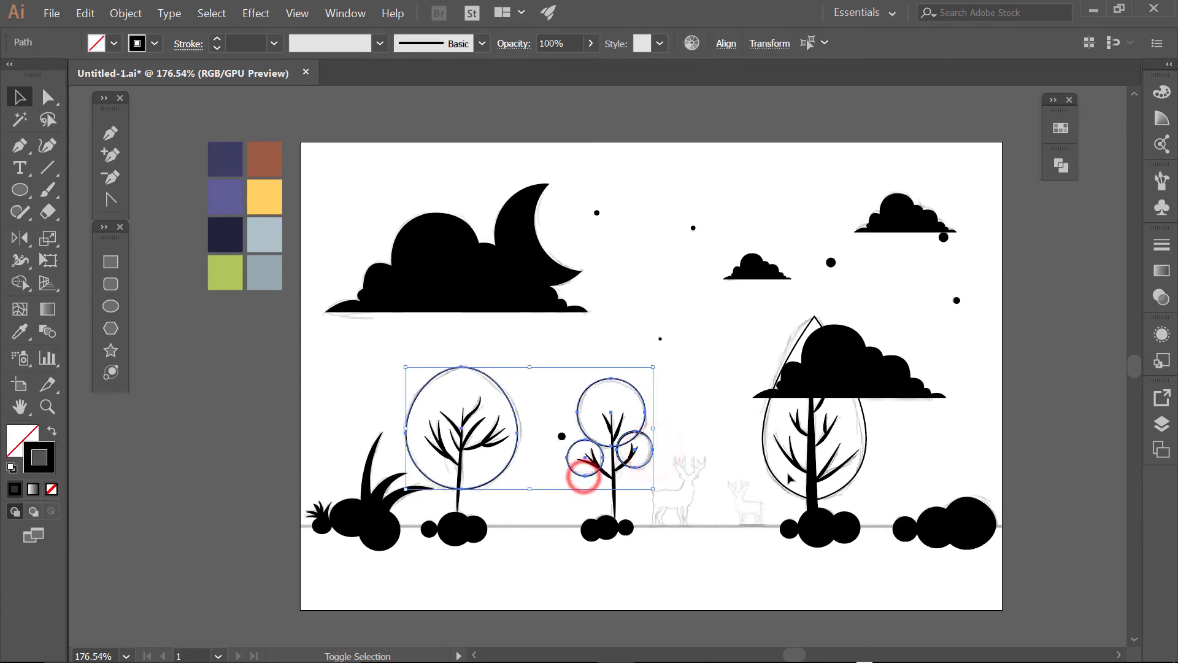
left_click(776, 483, "shift")
Eyedropper the palette's light green into the crowns, then select the first tree's branches
left_click(20, 331)
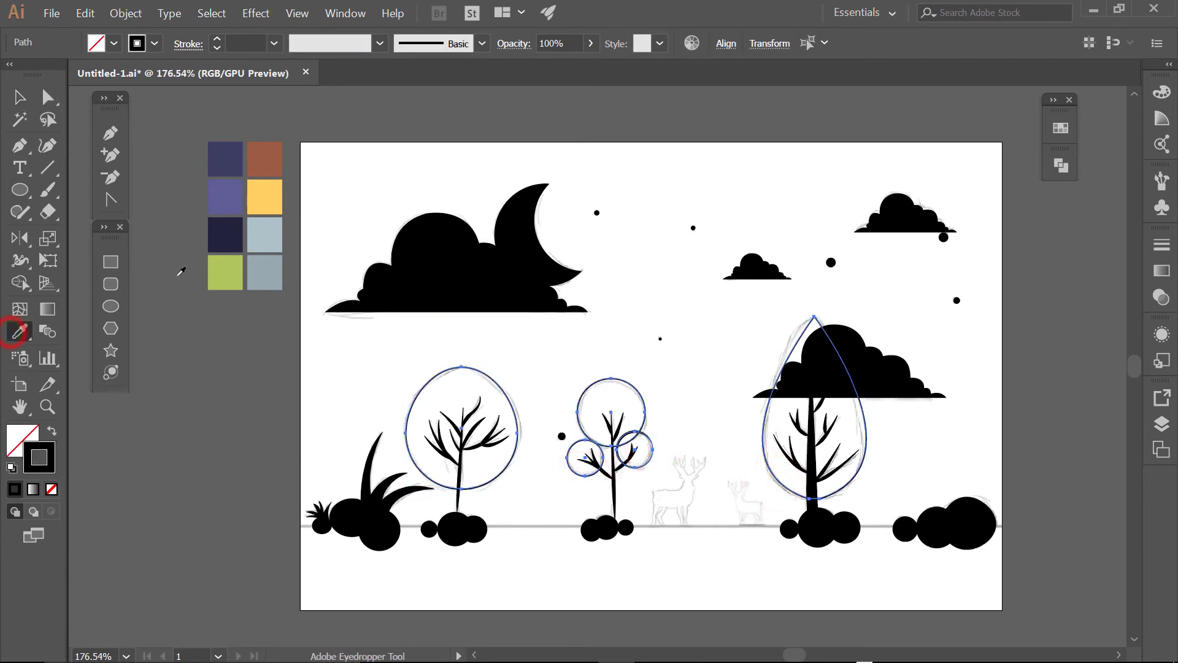
left_click(212, 268)
left_click(231, 385, "ctrl")
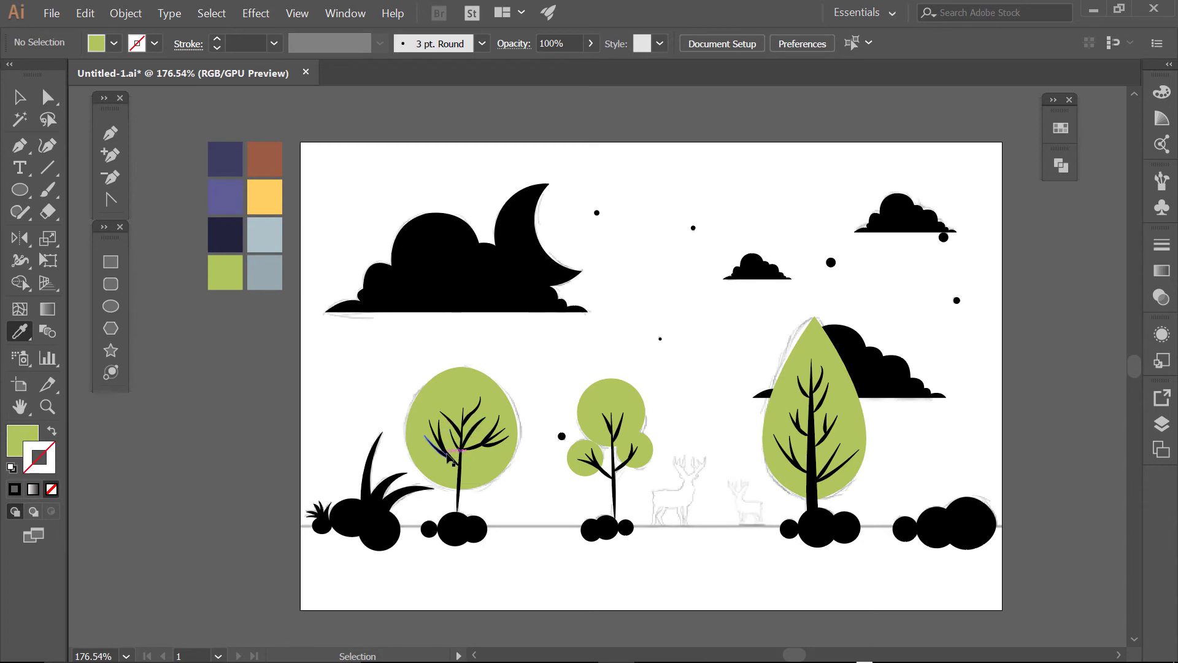
left_click_drag(509, 480, 504, 473)
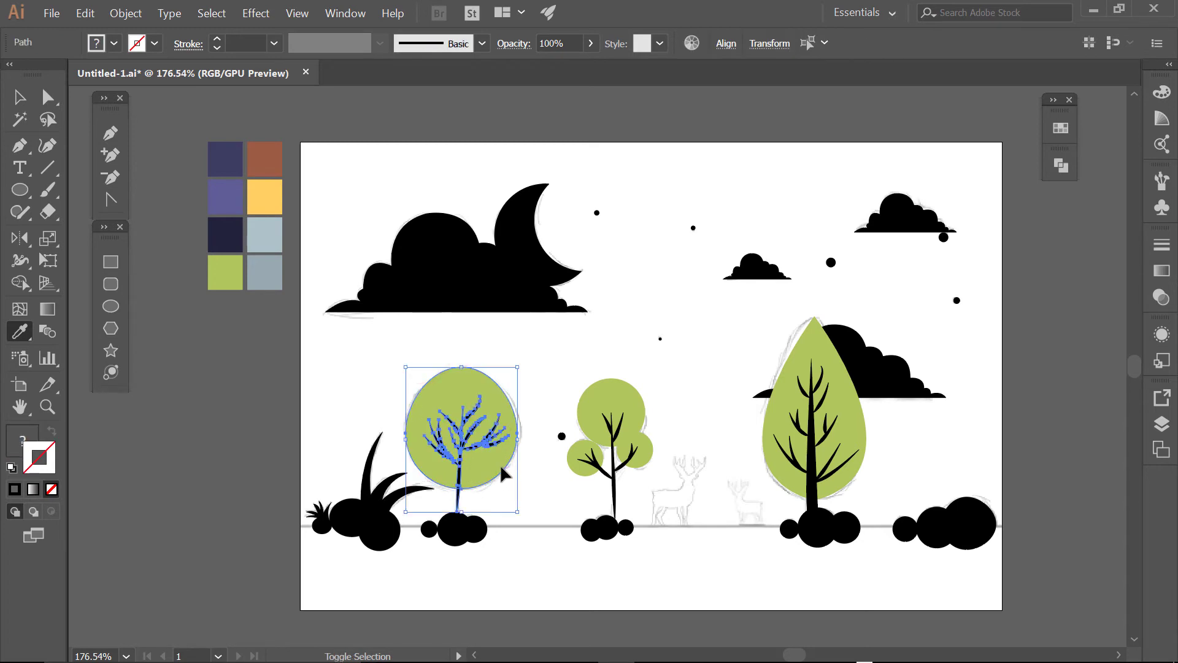
left_click(500, 467)
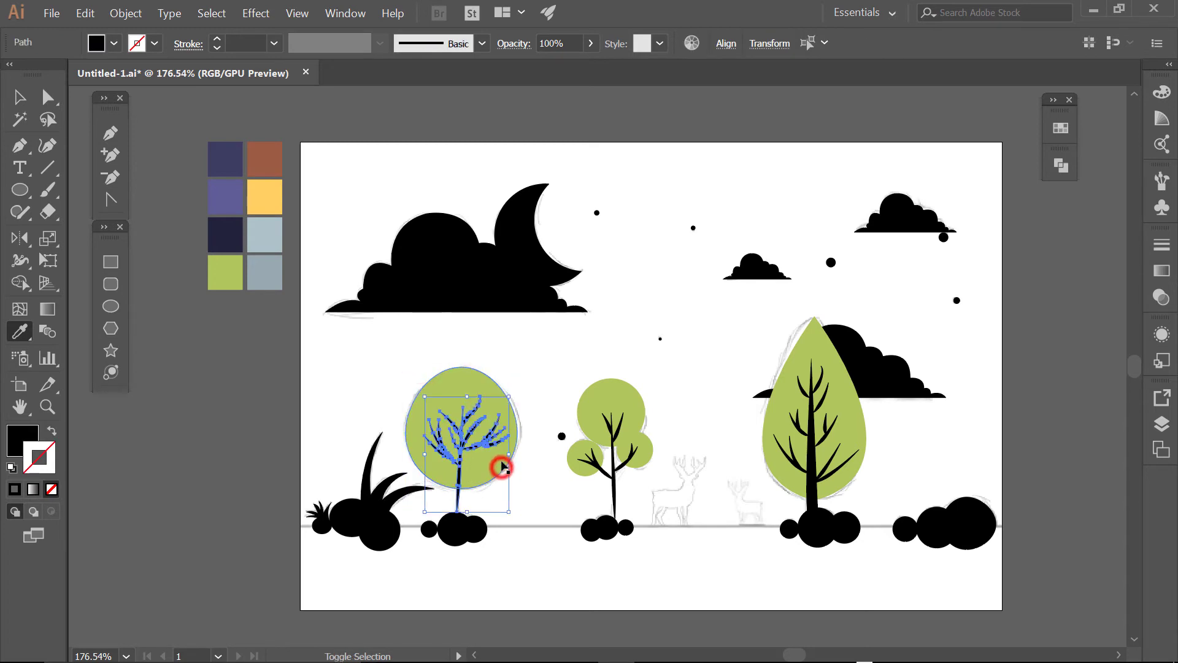
Colour the first and middle trees' branches with the palette's brown, keeping crowns green
left_click(254, 147)
left_click(210, 433, "ctrl")
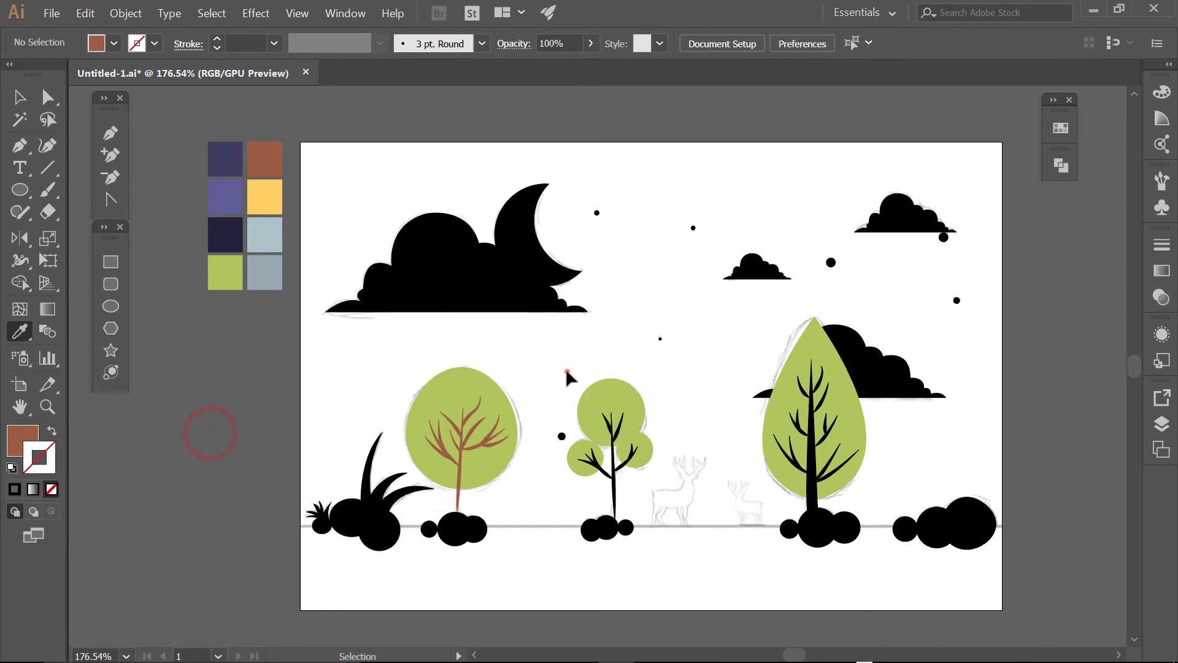
left_click_drag(641, 465, 650, 467)
left_click(645, 452, "shift")
left_click(631, 408, "shift")
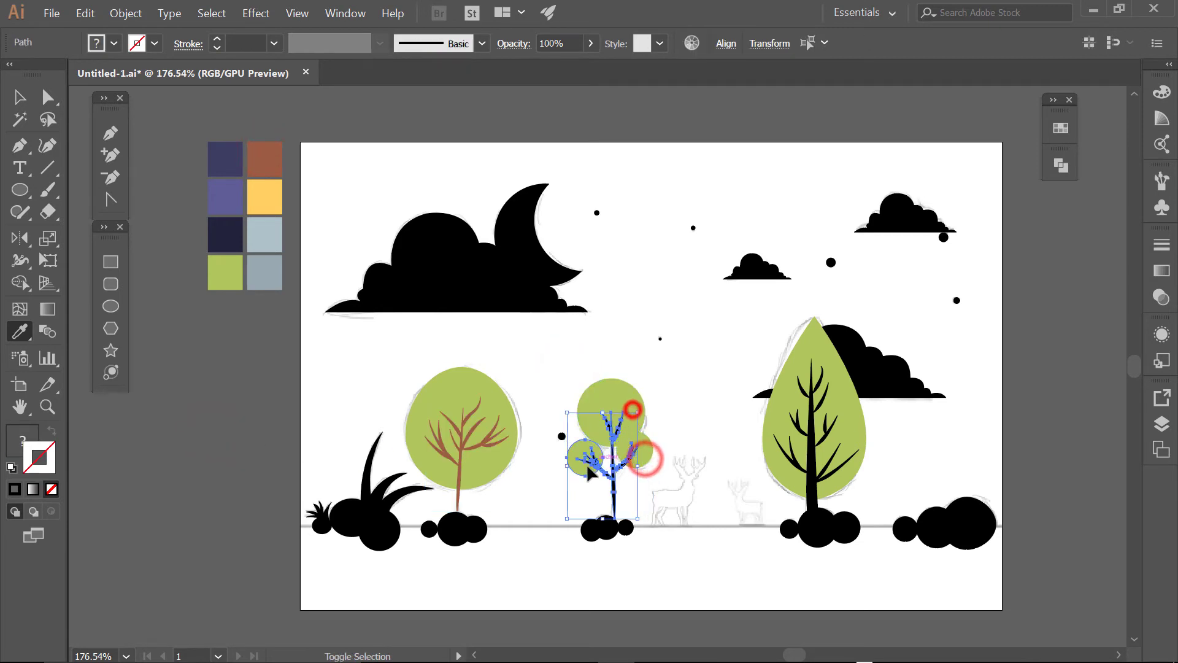
left_click(586, 470, "shift")
left_click(260, 161)
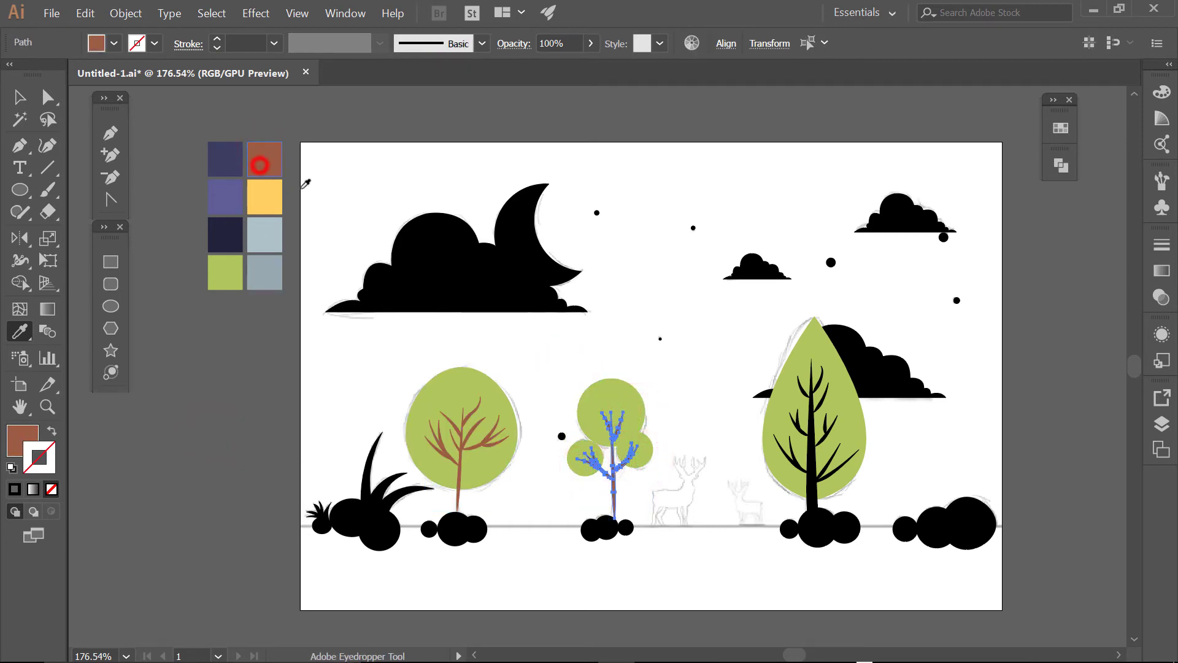
left_click(681, 473)
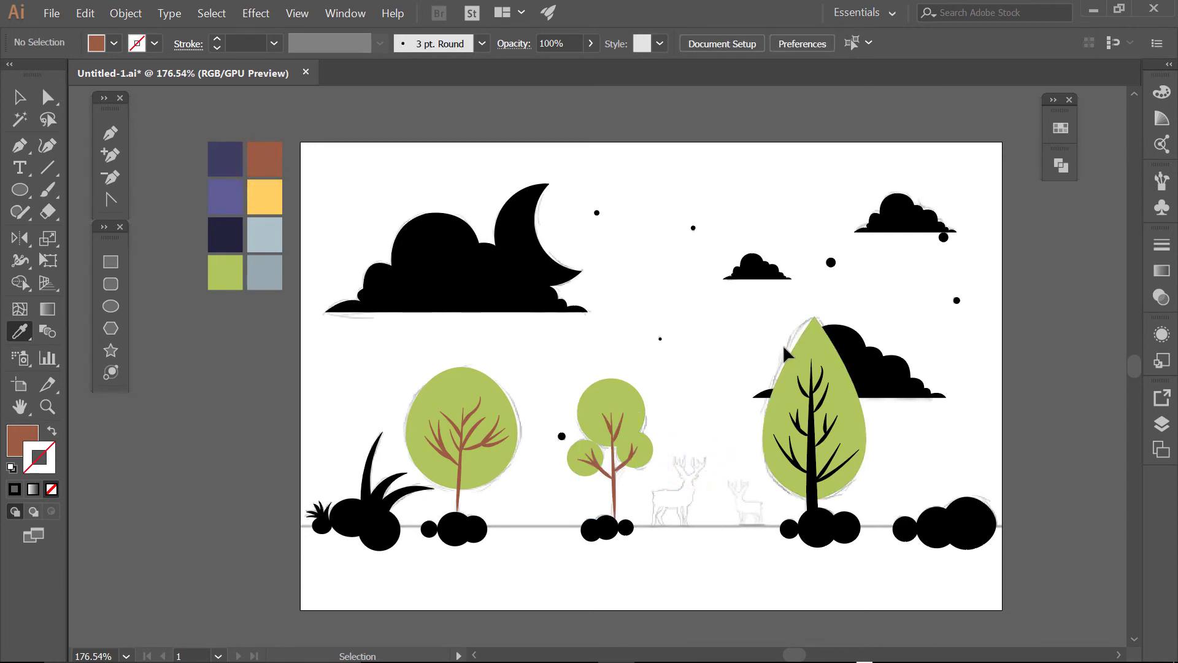
Colour the right teardrop tree's branches brown, excluding its crown and the cloud
left_click_drag(779, 347, 848, 482)
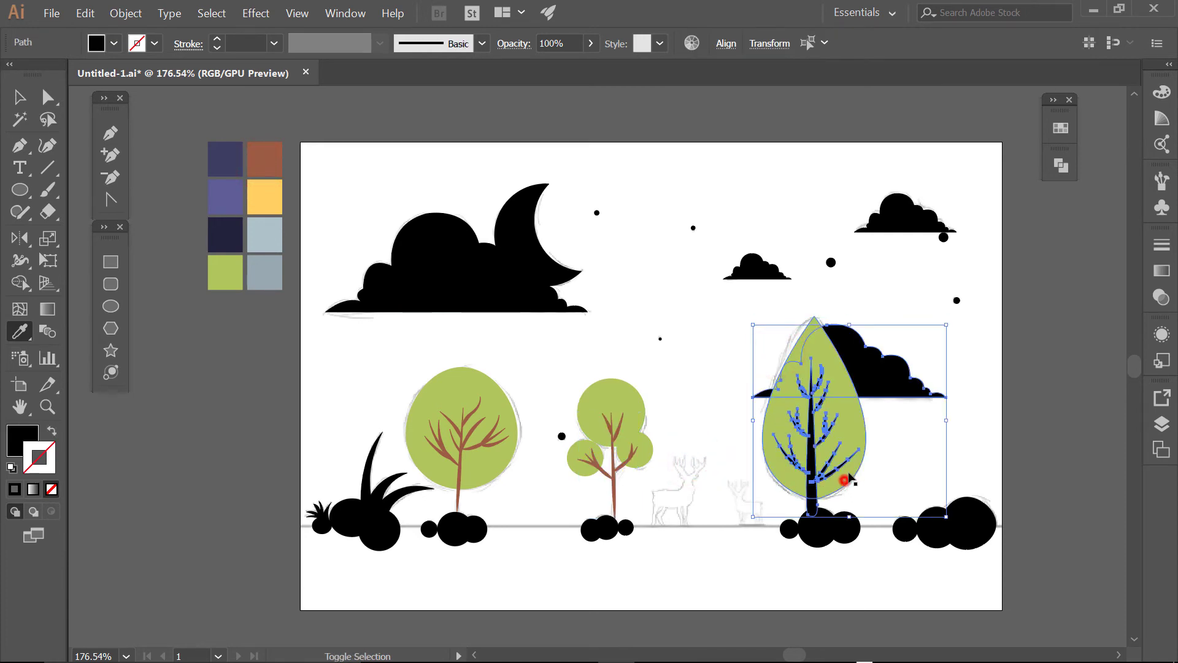
left_click(845, 480, "shift")
left_click(890, 379, "shift")
left_click(266, 160)
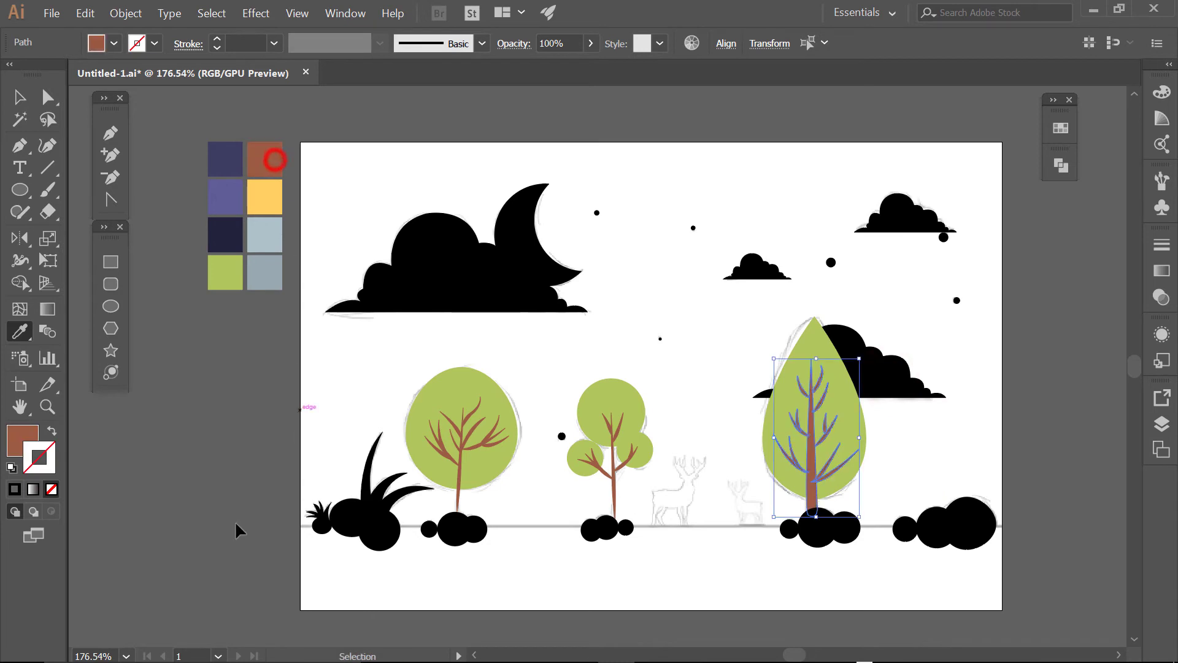
left_click(219, 540)
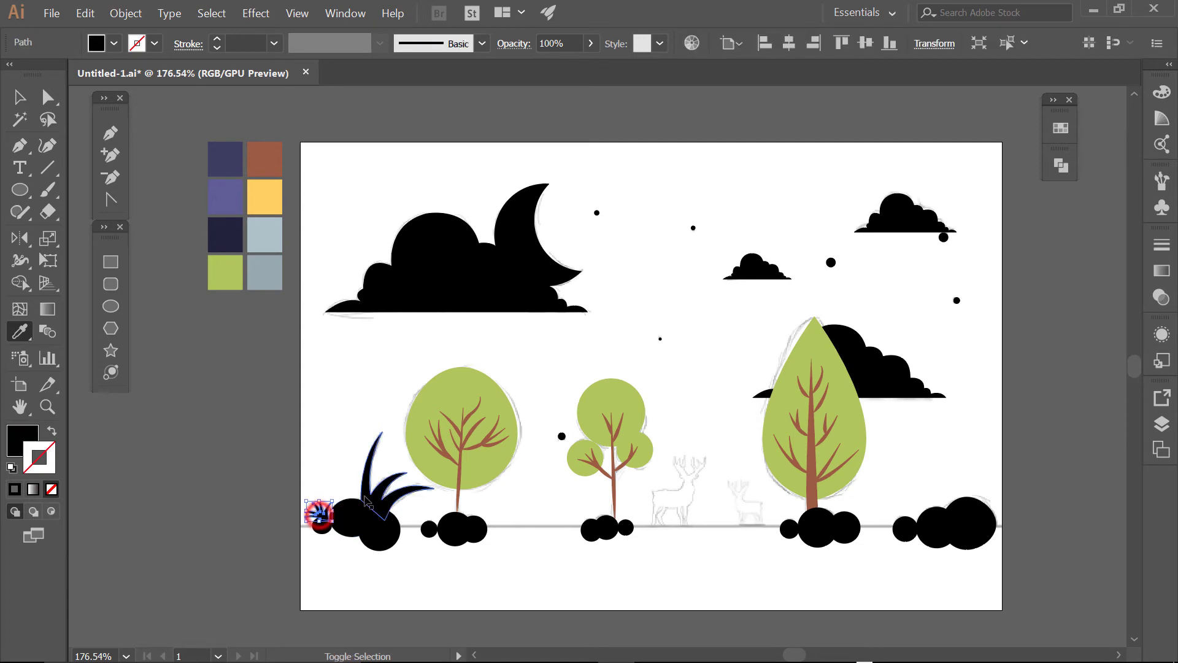
Fill the grass with the palette light green and the two bush circles beside it grey-blue
left_click(319, 514)
left_click(226, 282)
left_click(219, 405)
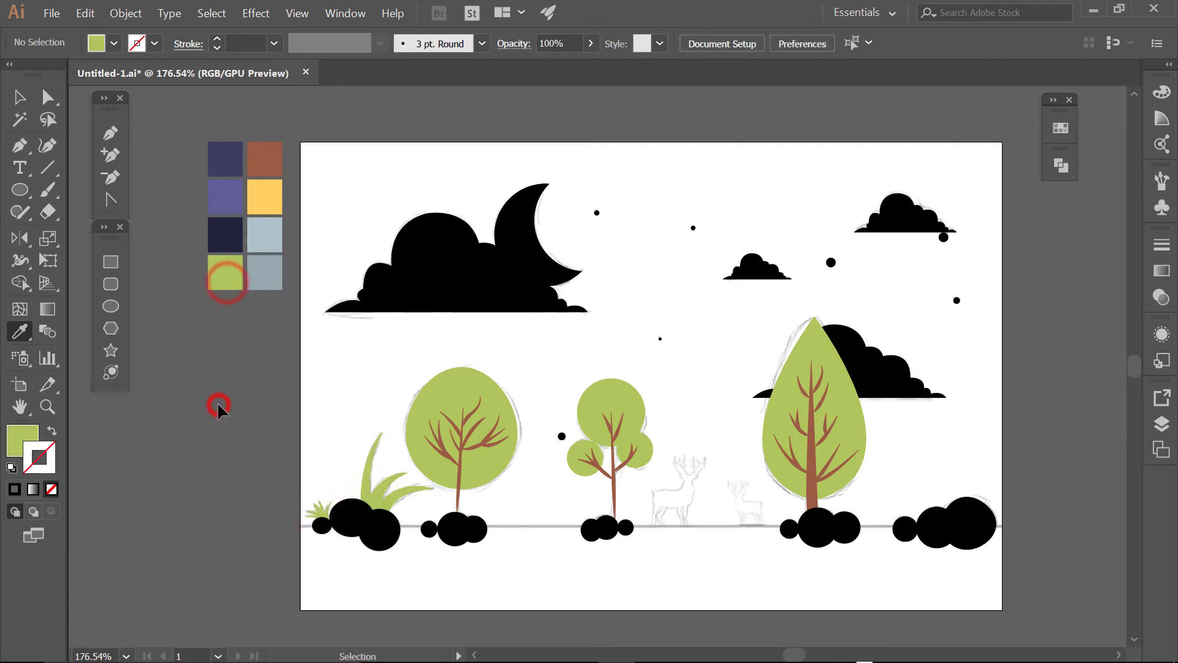
left_click(348, 521)
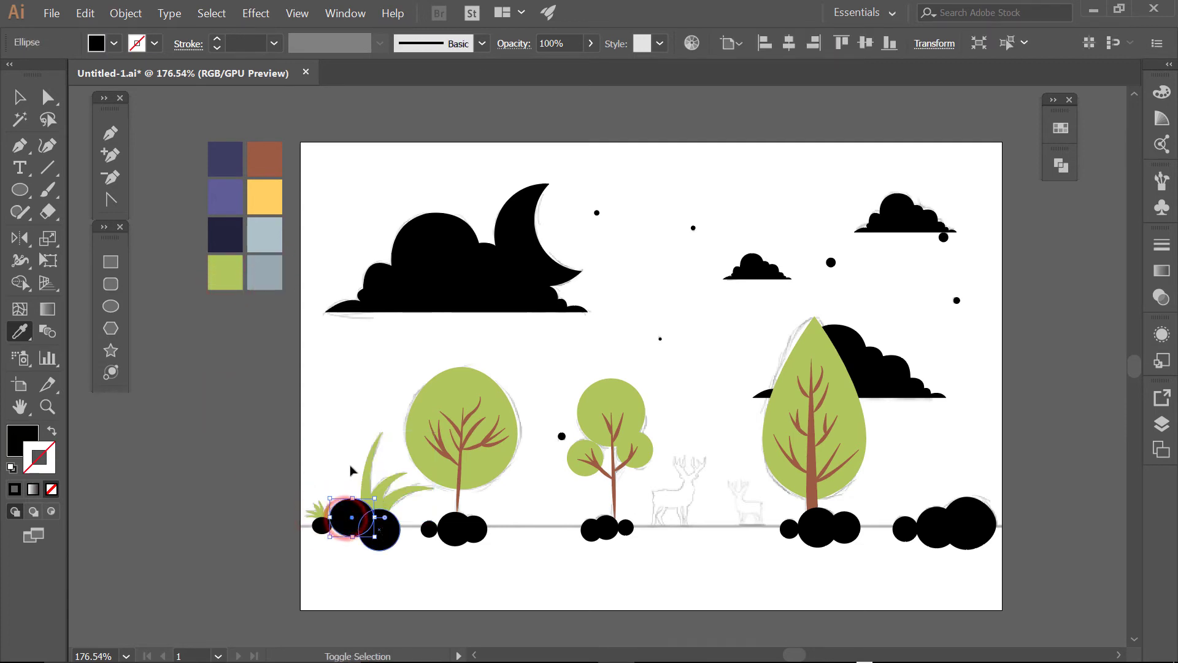
left_click(275, 232)
left_click(387, 529)
left_click(276, 278)
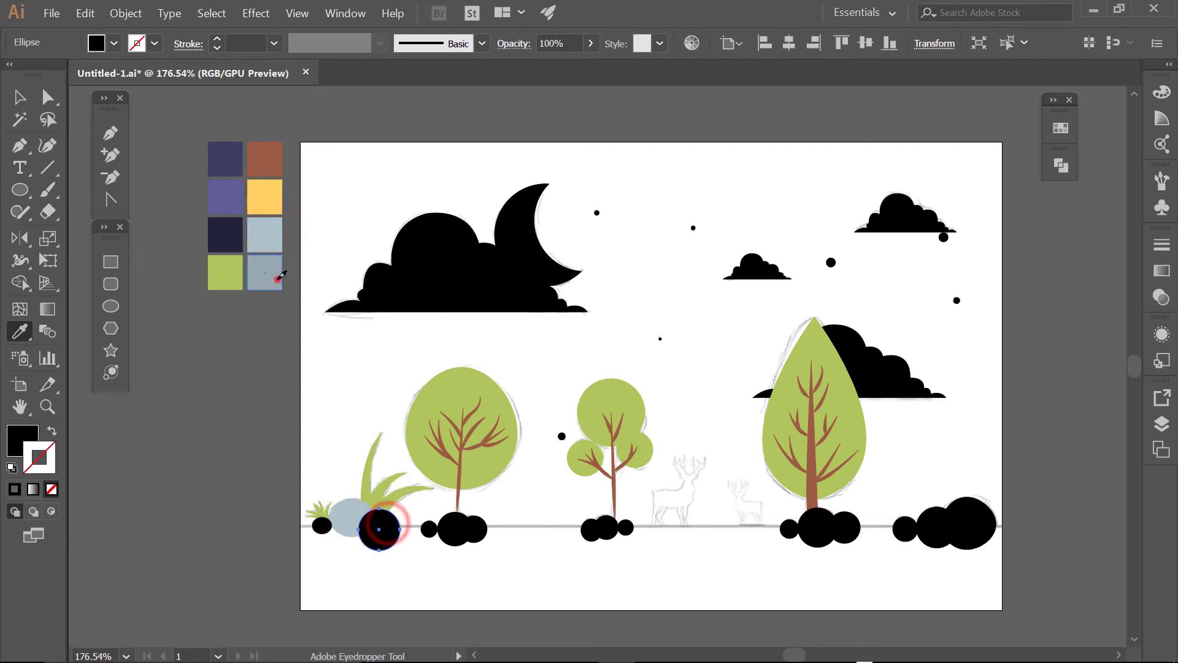
left_click(253, 417)
Fill the small leftmost circle with a darker olive green, #95a538, via the Color Picker
left_click(321, 525)
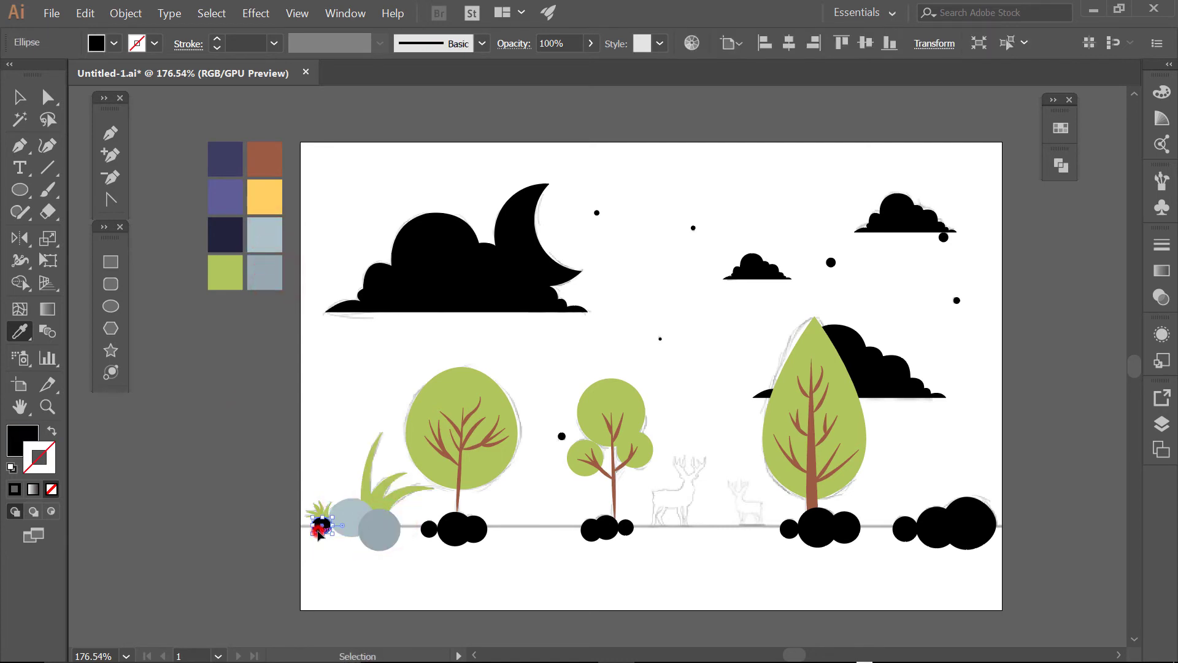
left_click(236, 261)
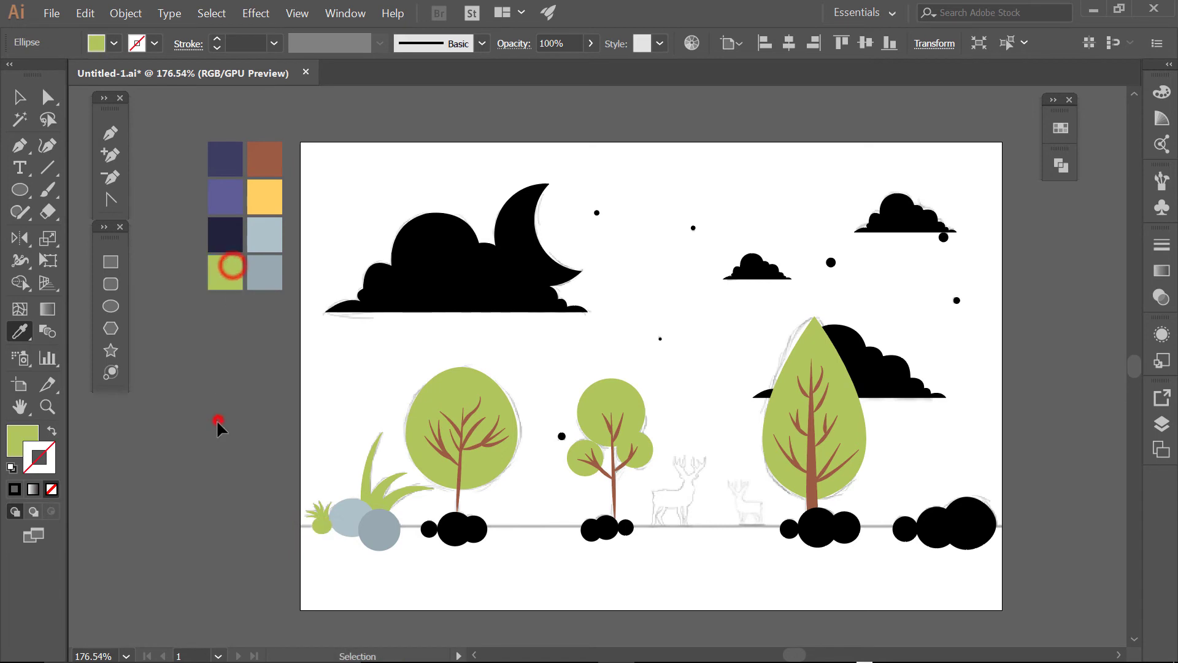
left_click(211, 428)
key("ctrl+z")
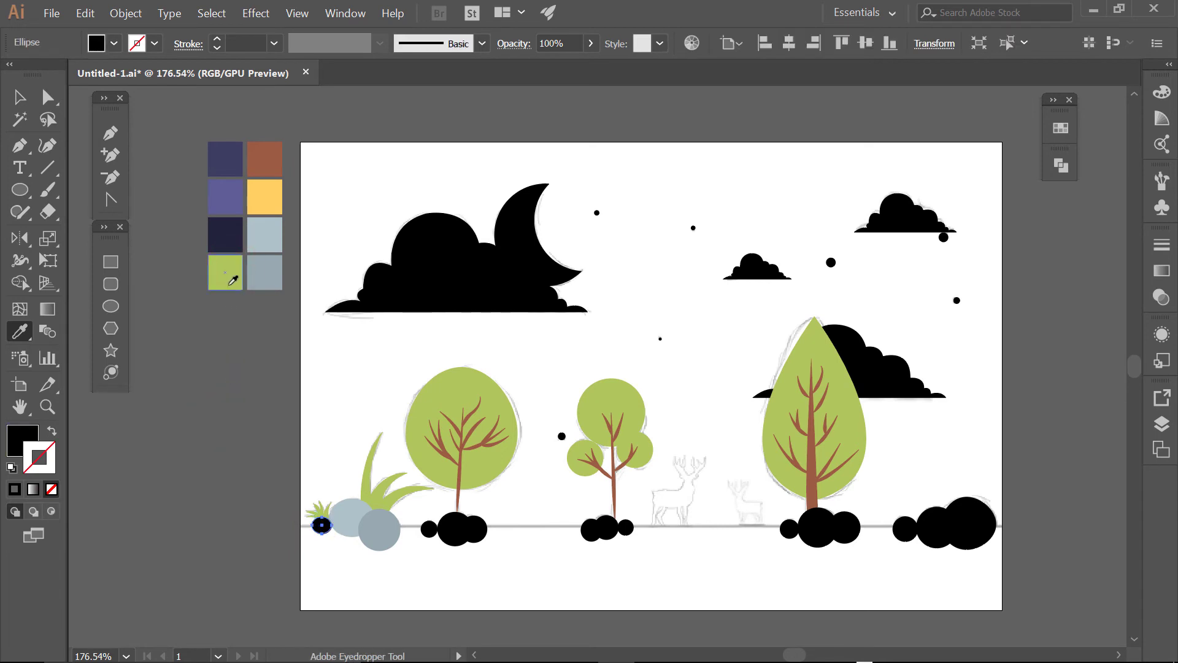
left_click(232, 281)
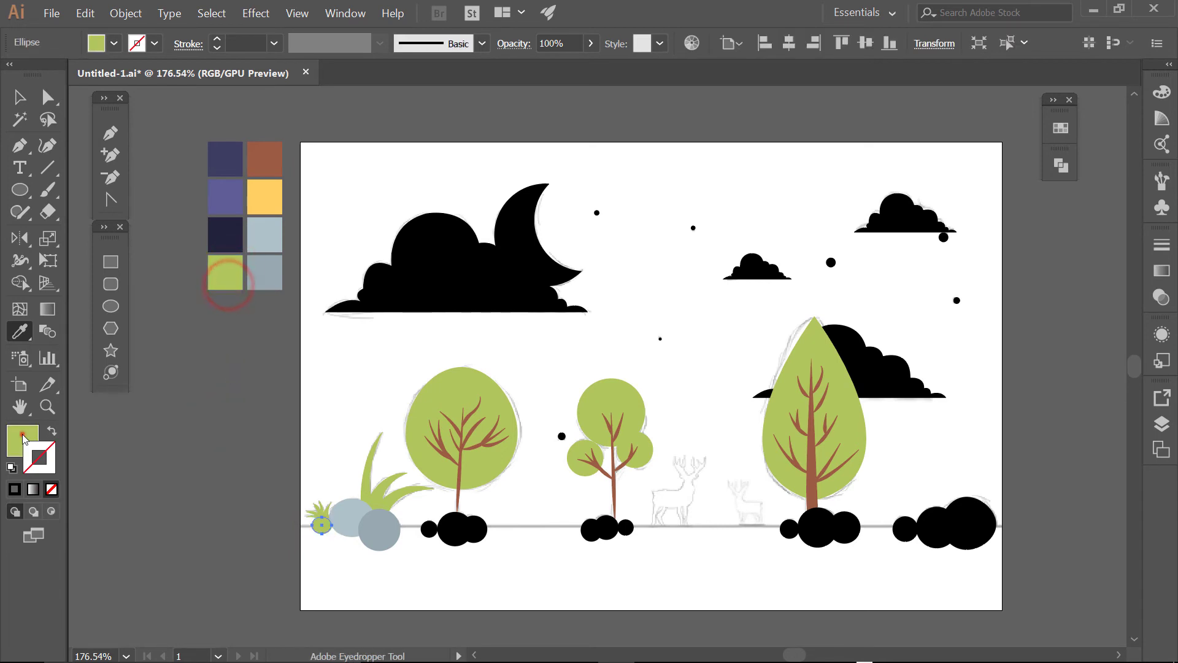
double_click(25, 438)
left_click_drag(652, 383, 666, 410)
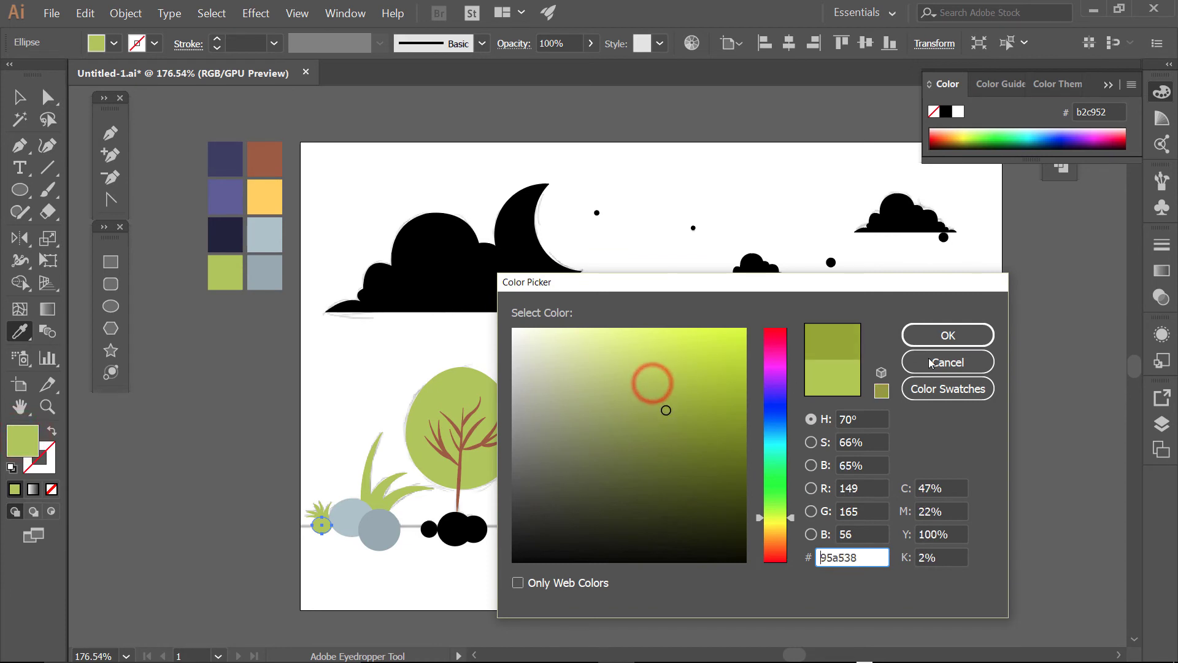
left_click(948, 335)
left_click(178, 545, "ctrl")
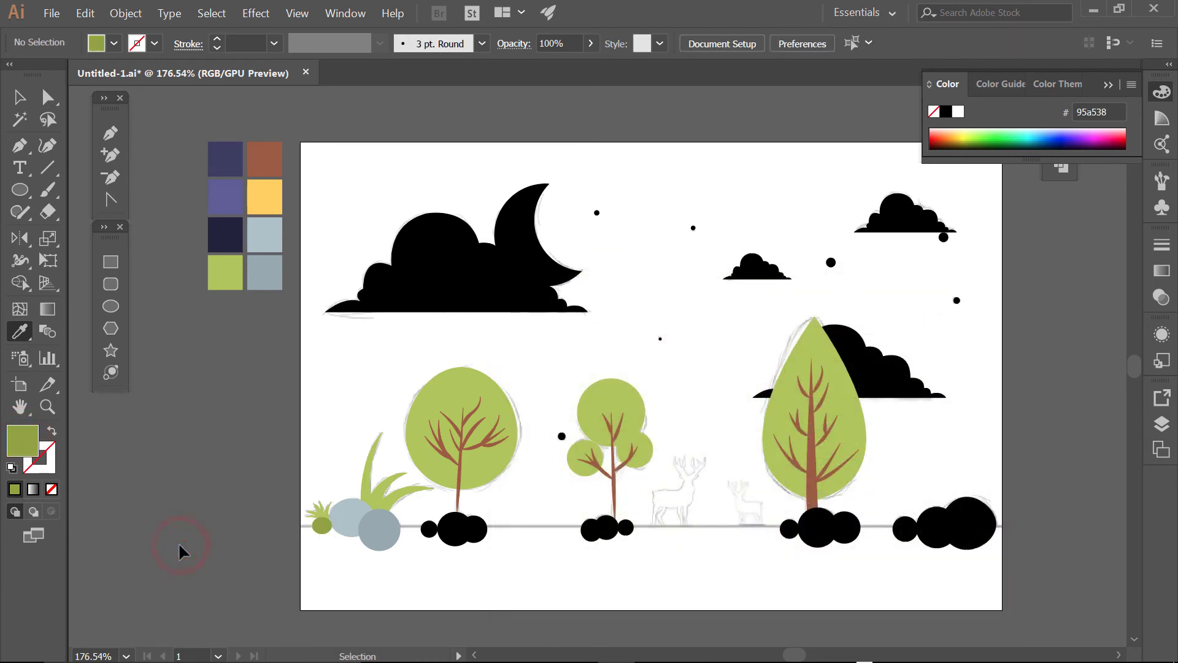
Recolour the three bush circles under the first tree in darker green and crown green
left_click(429, 530, "ctrl")
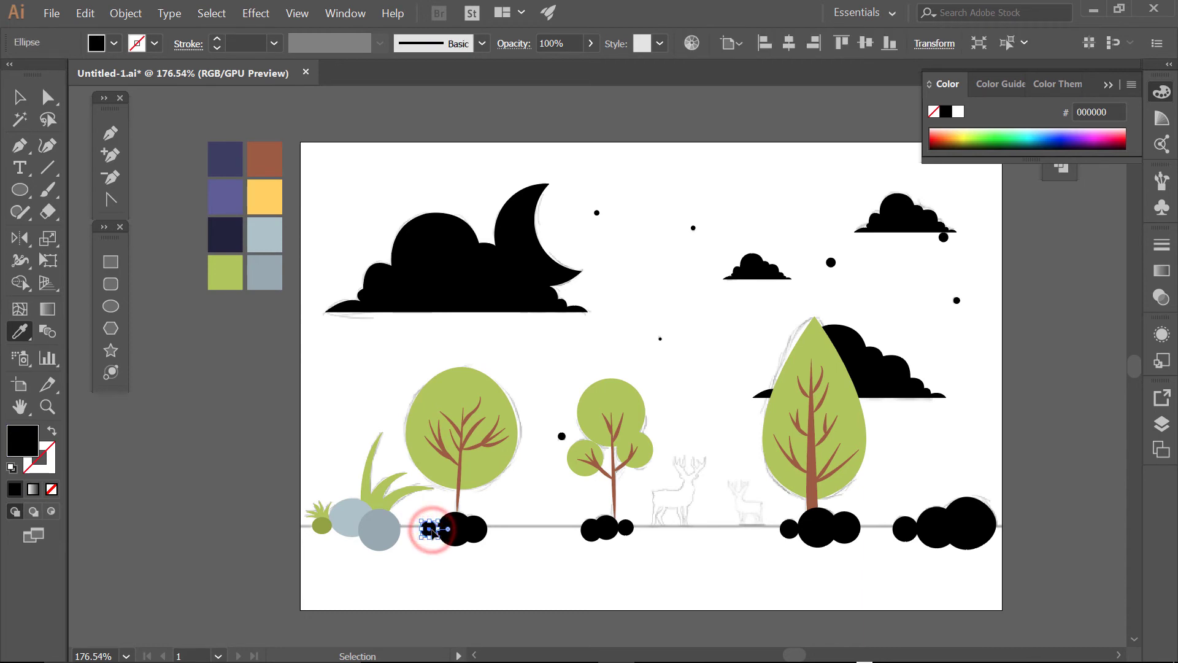
left_click(476, 534, "ctrl+shift")
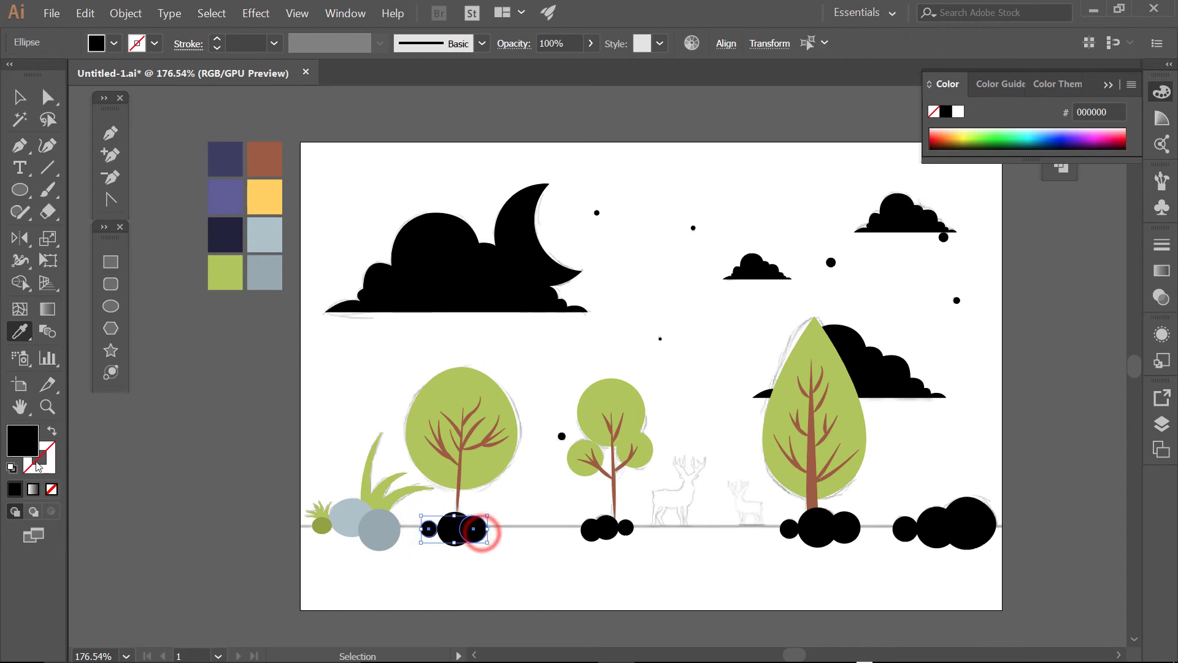
left_click(329, 516)
left_click(154, 561, "ctrl")
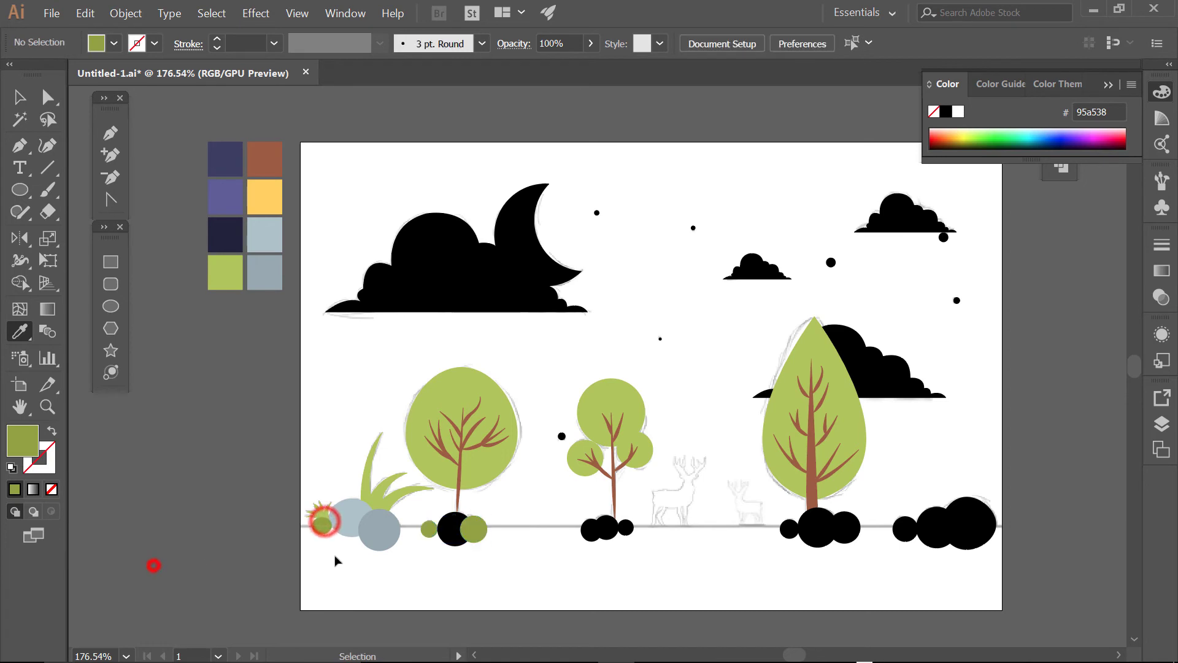
left_click(448, 539, "ctrl")
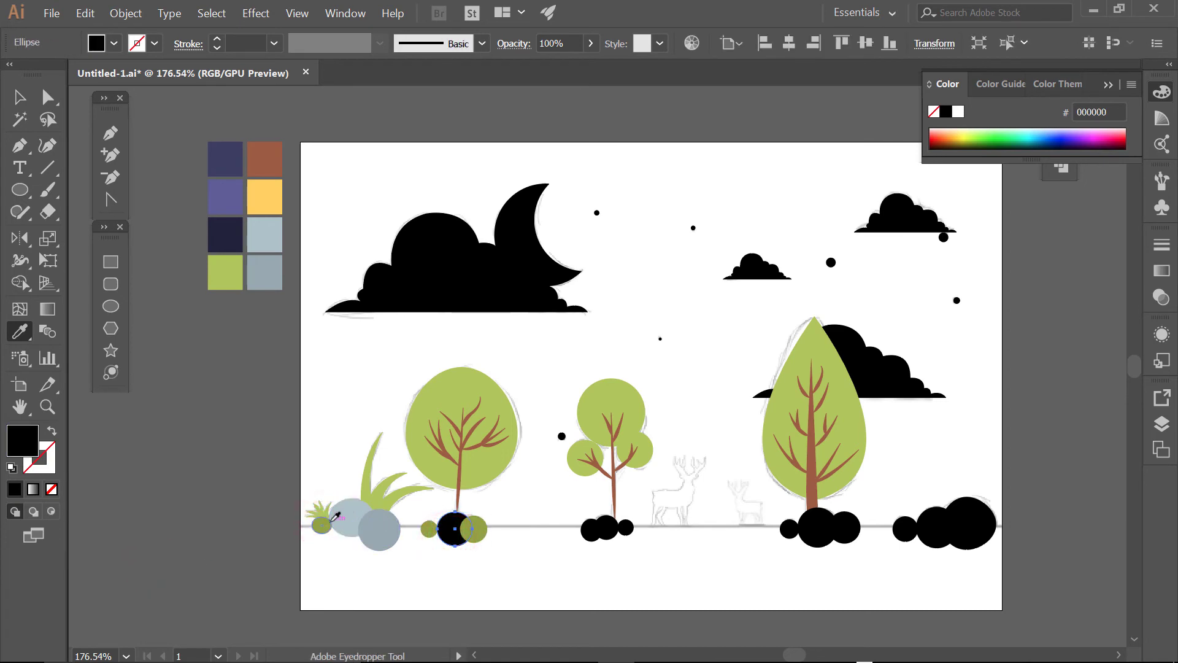
left_click(465, 470)
left_click(225, 474, "ctrl")
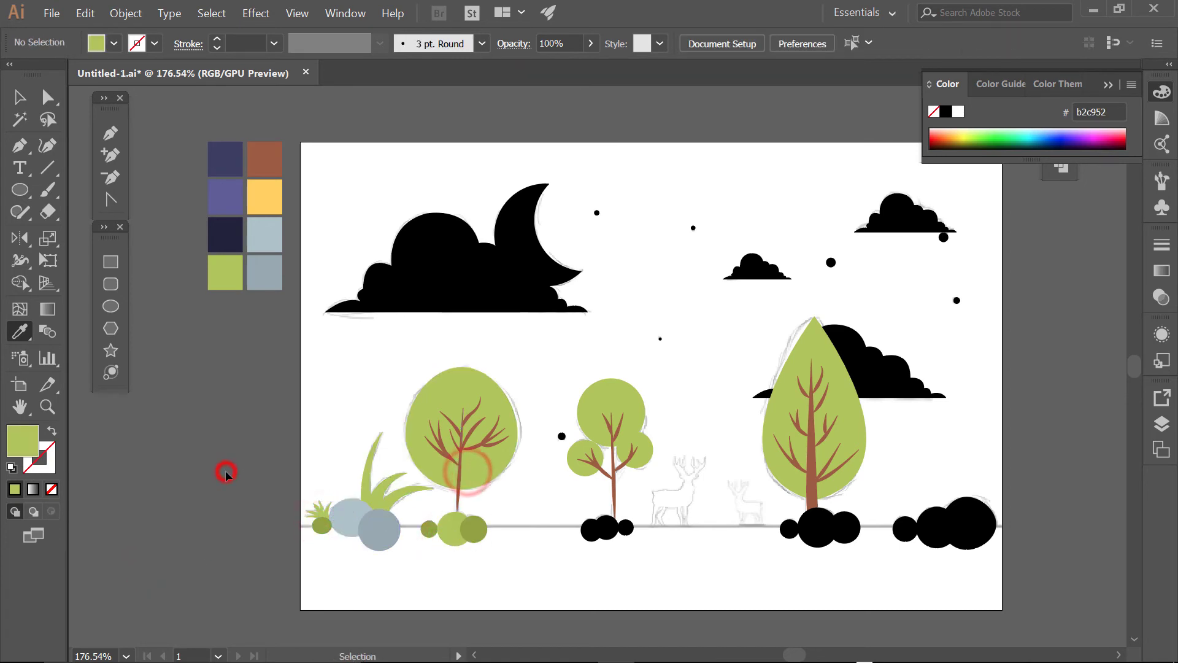
Fill the next bush's middle, left and right black circles with sampled green
left_click_drag(649, 574, 590, 550)
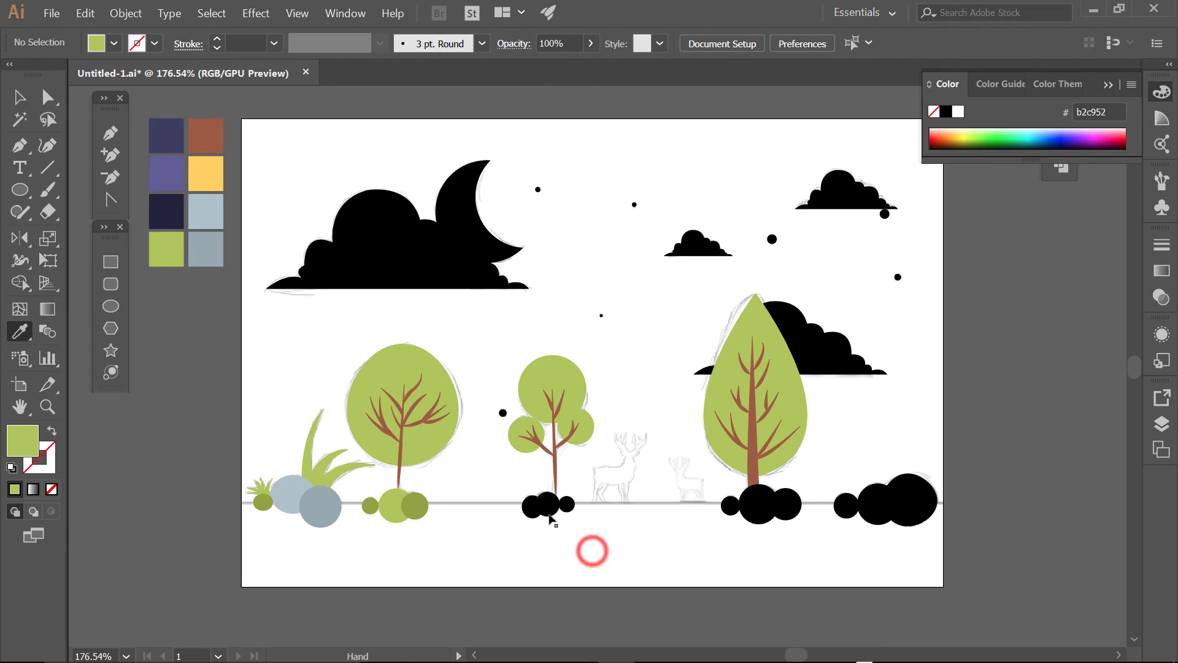
left_click(551, 507, "ctrl")
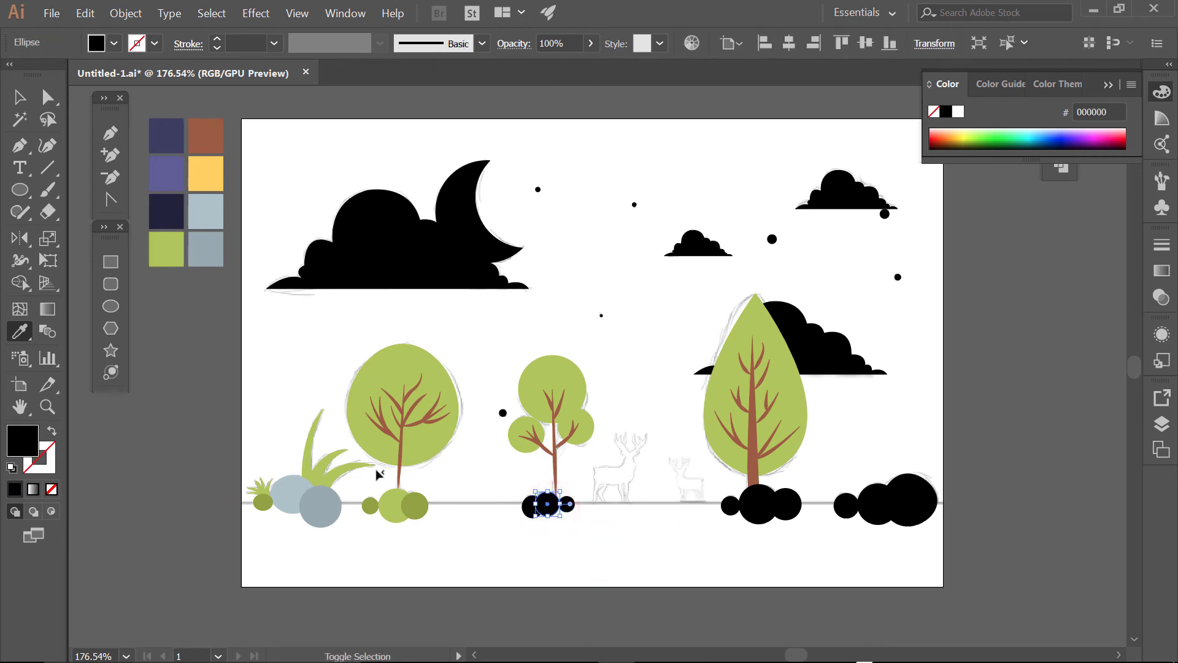
left_click(427, 504)
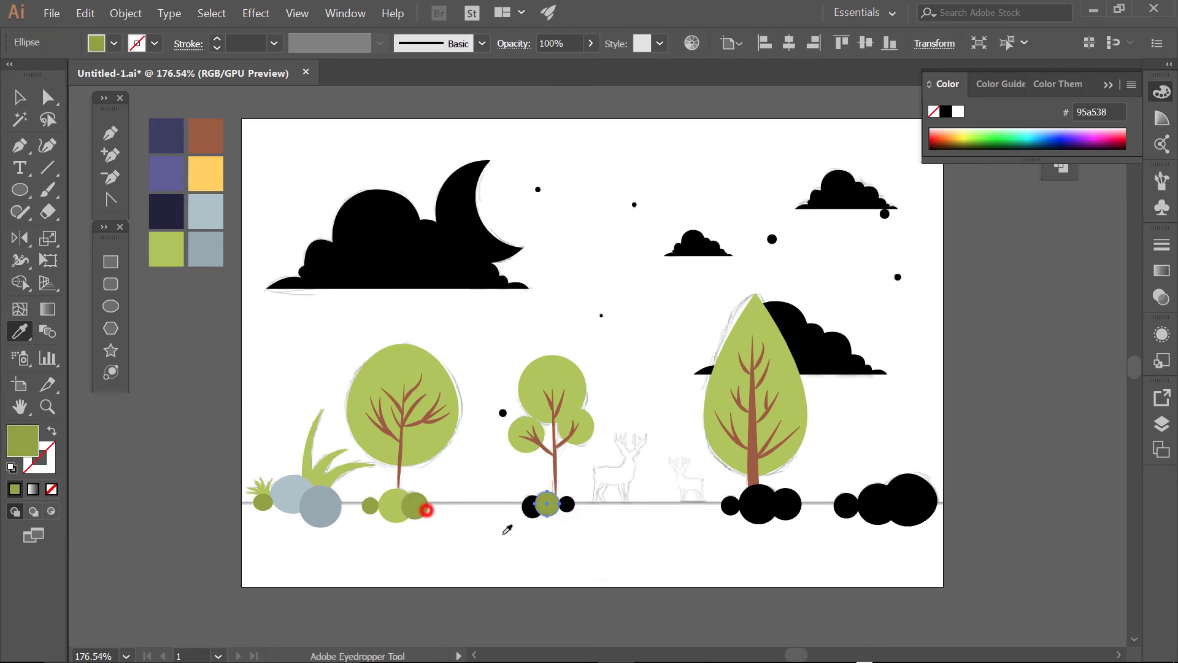
left_click(513, 532, "ctrl")
left_click(530, 507, "ctrl+shift")
left_click(569, 507, "ctrl+shift")
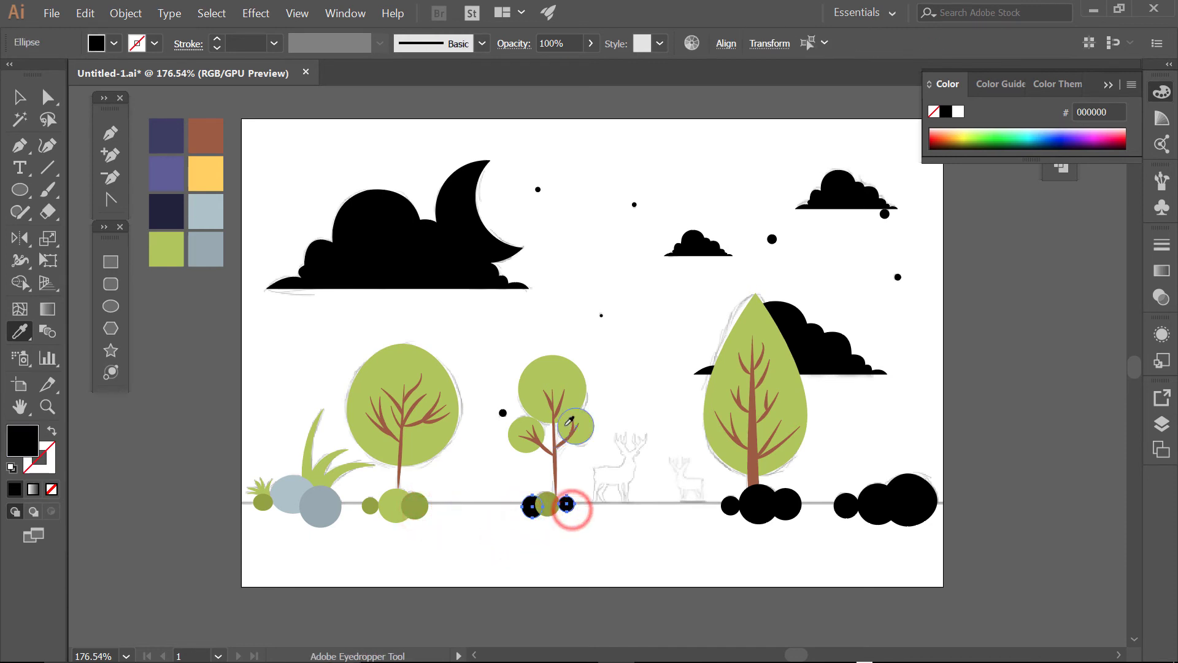
left_click(592, 421)
left_click(624, 496, "ctrl")
Recolour the following bush's three black circles with green sampled from other bushes
left_click(779, 510, "ctrl")
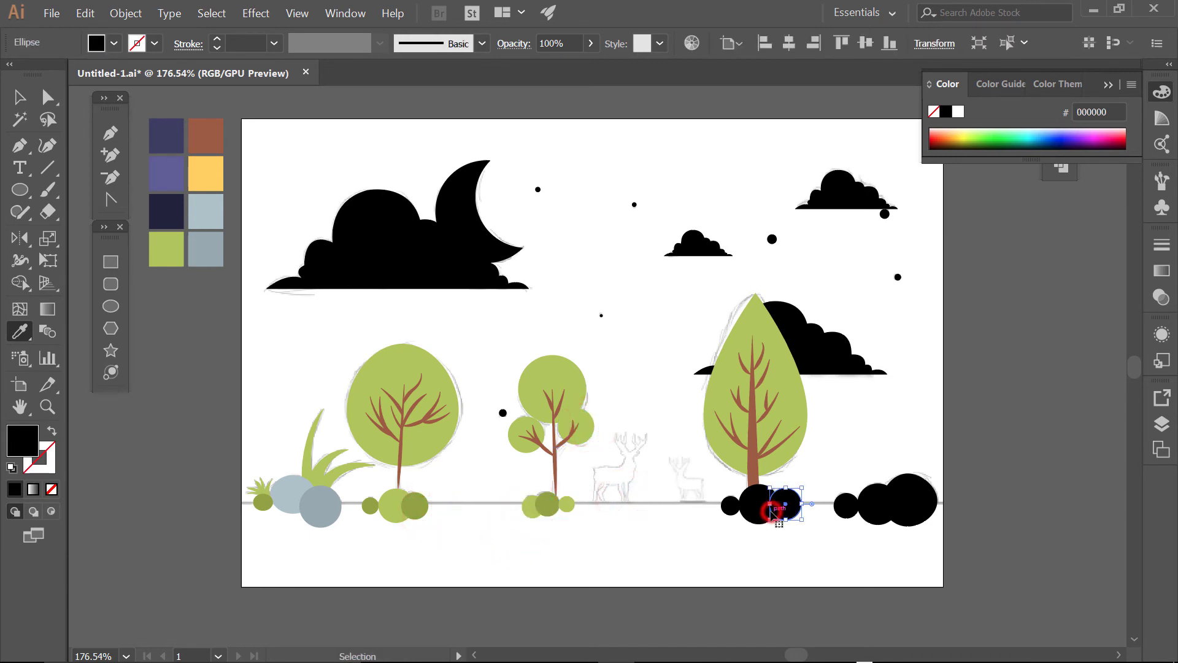
left_click(733, 511, "ctrl+shift")
left_click(546, 504)
left_click(689, 540, "ctrl")
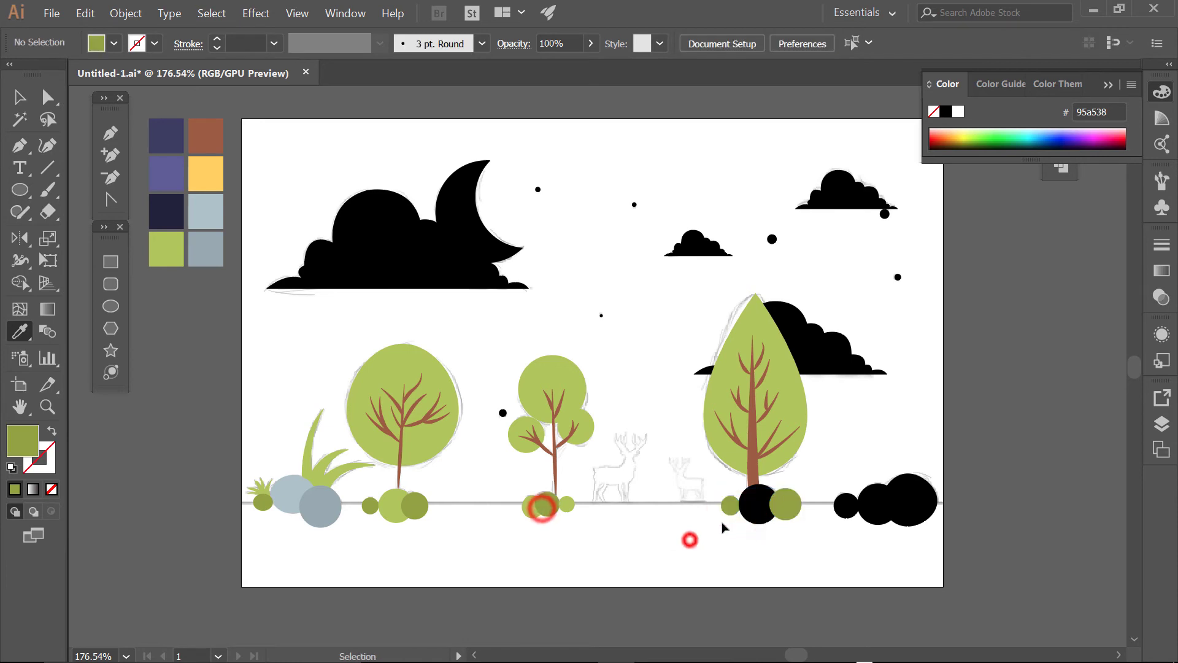
left_click(748, 517, "ctrl")
left_click(577, 427)
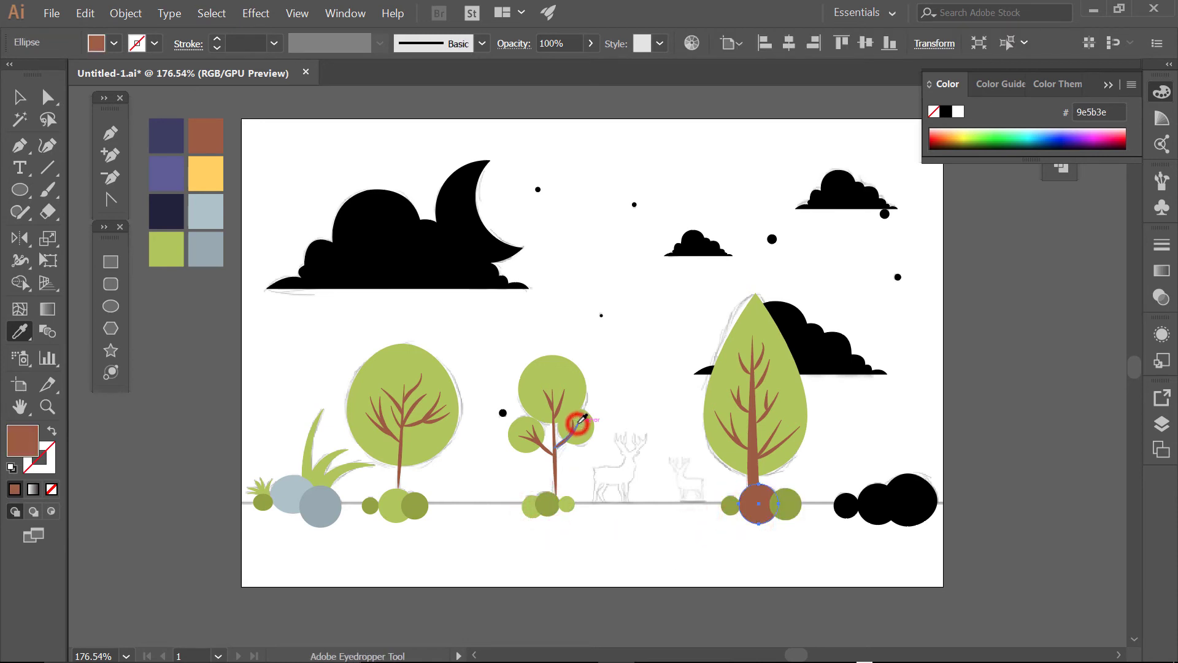
left_click(706, 561, "ctrl")
Fill the far-right bush's small and large circles darker green and its middle circle light green
left_click(852, 504, "ctrl")
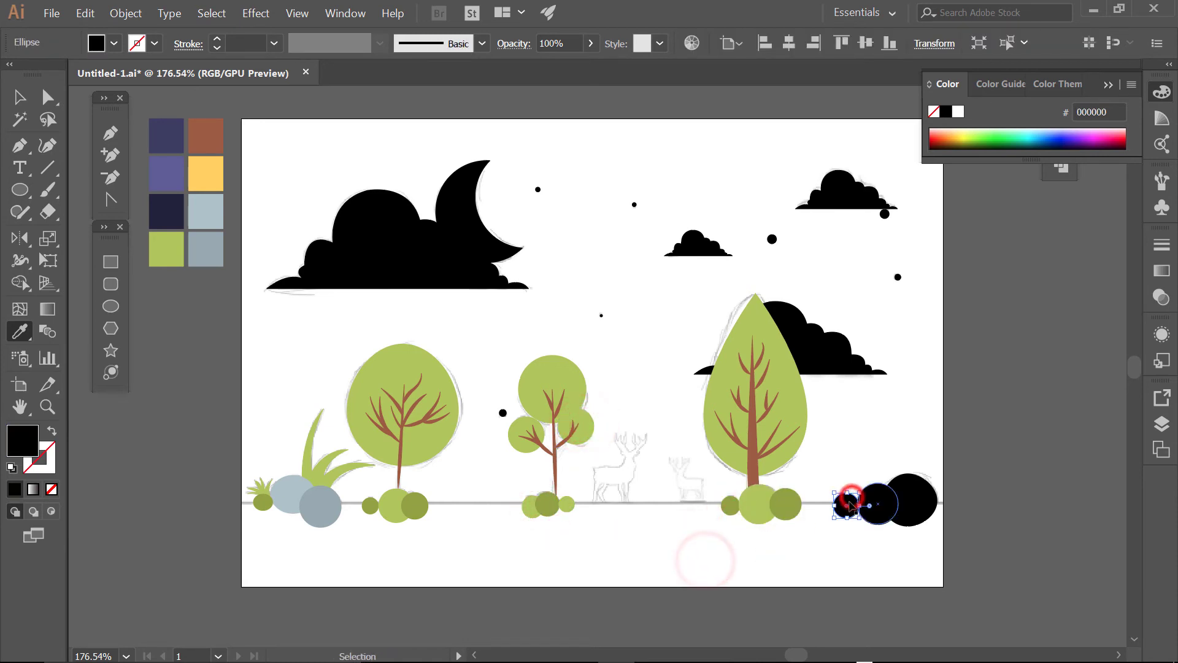
left_click(550, 505)
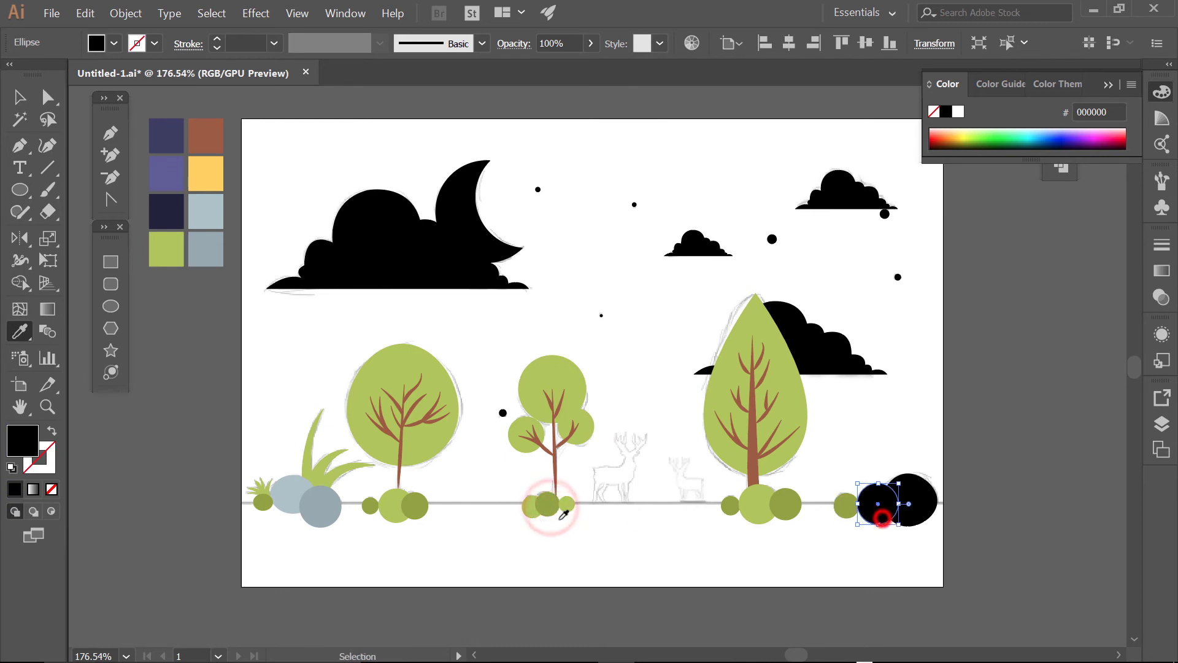
left_click(881, 517, "ctrl")
left_click(573, 506)
left_click(734, 546, "ctrl")
left_click(909, 512, "ctrl")
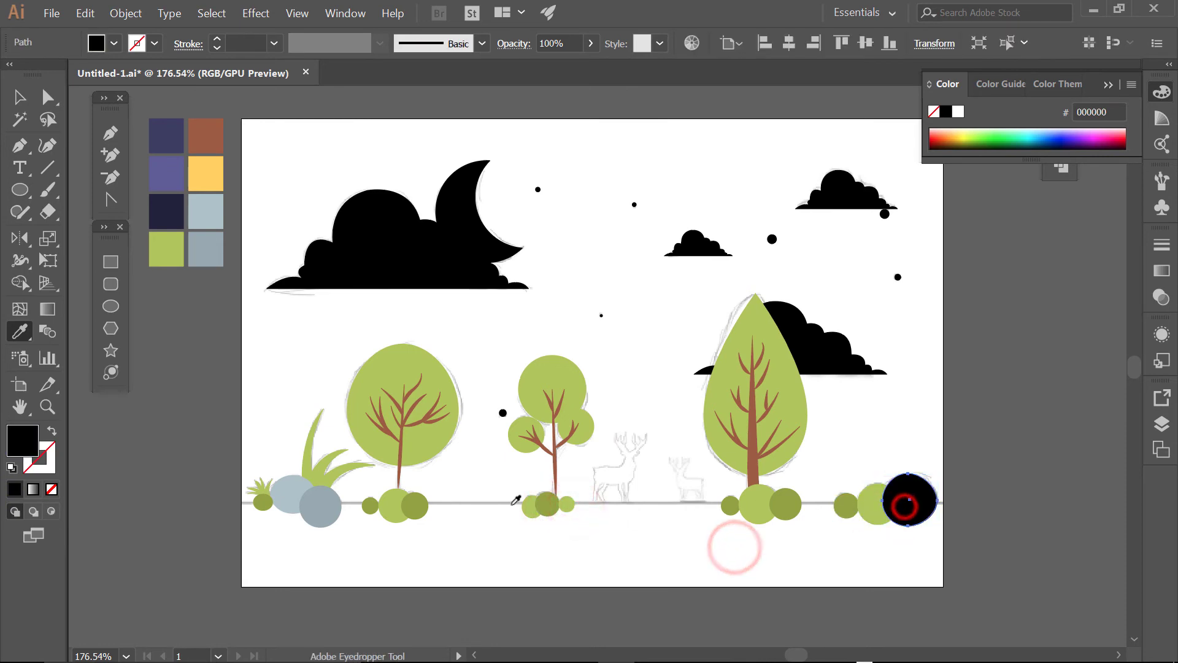
left_click(546, 508)
left_click(663, 540, "ctrl")
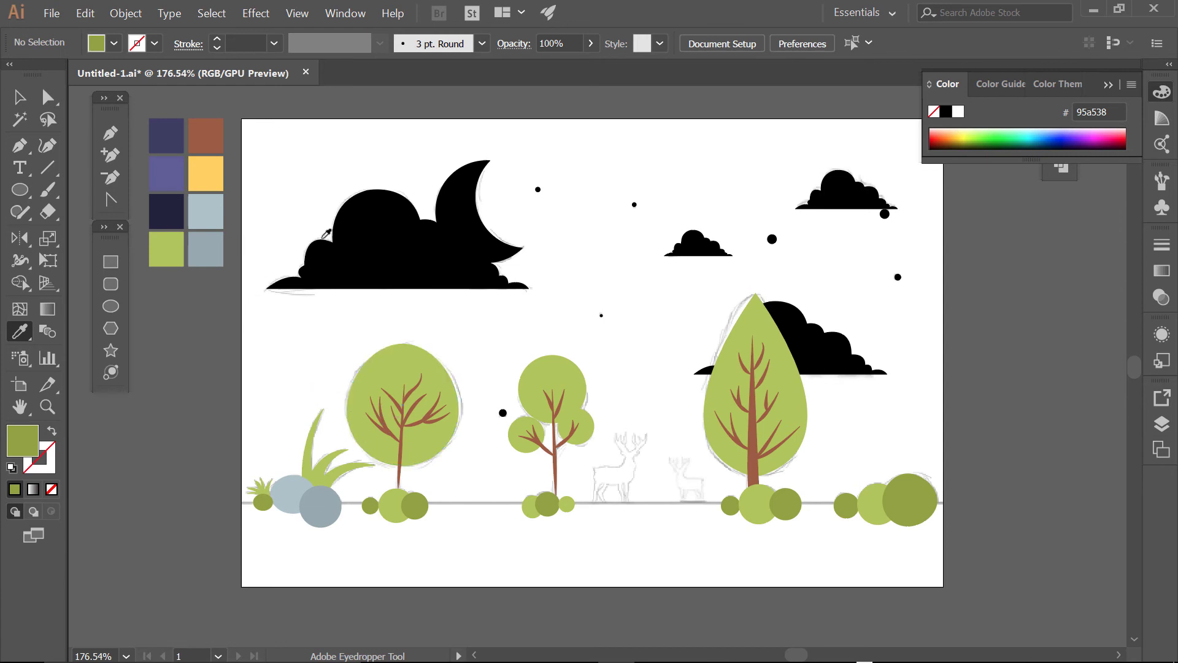
left_click(354, 239, "ctrl")
Fill the big cloud and the three smaller clouds with the palette's muted purple
left_click(175, 175)
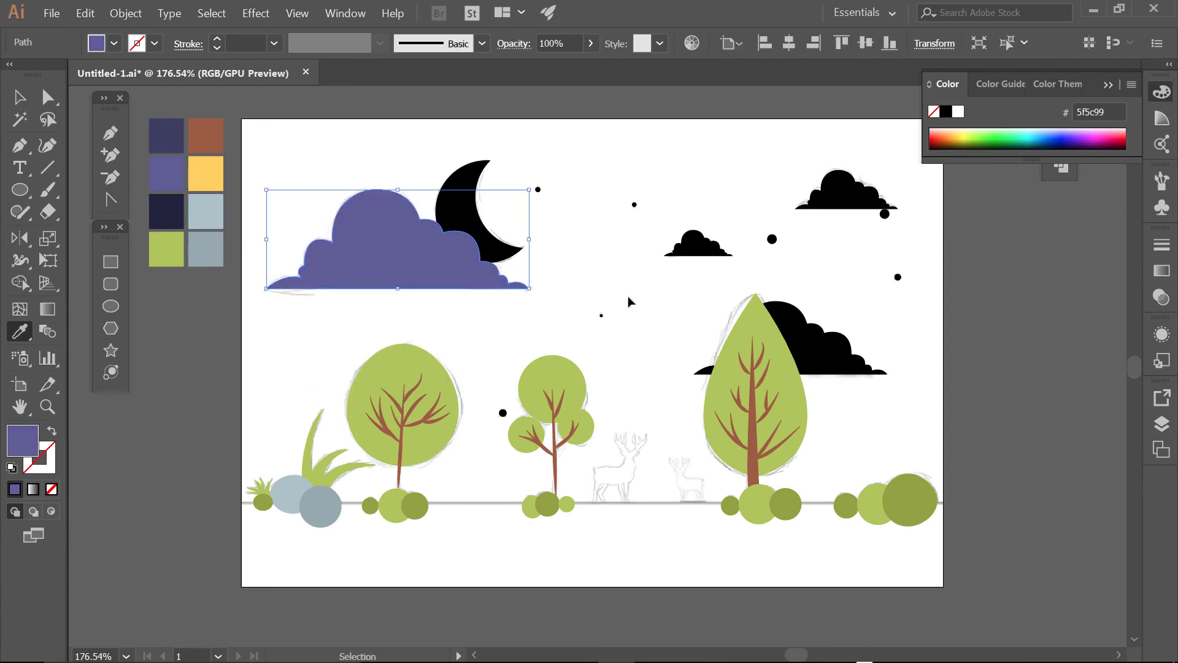
left_click(697, 254, "ctrl")
left_click(806, 329, "ctrl+shift")
left_click(840, 204, "ctrl+shift")
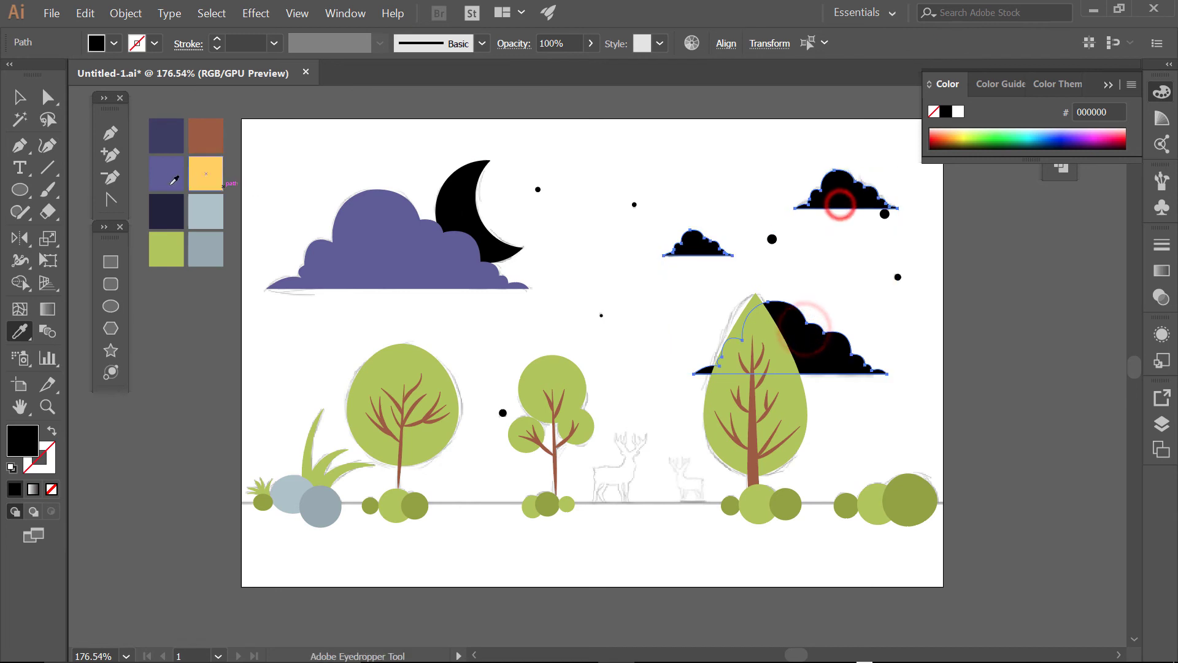
left_click(172, 182)
left_click(173, 319, "ctrl")
left_click(700, 252, "ctrl")
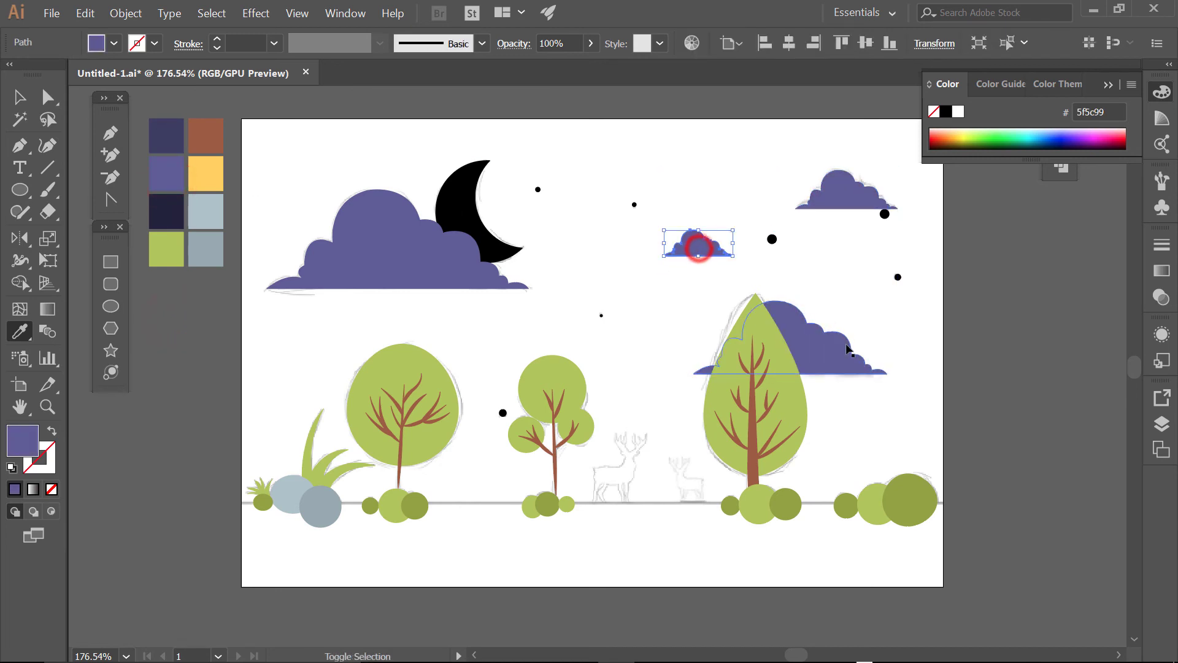
left_click(1158, 299)
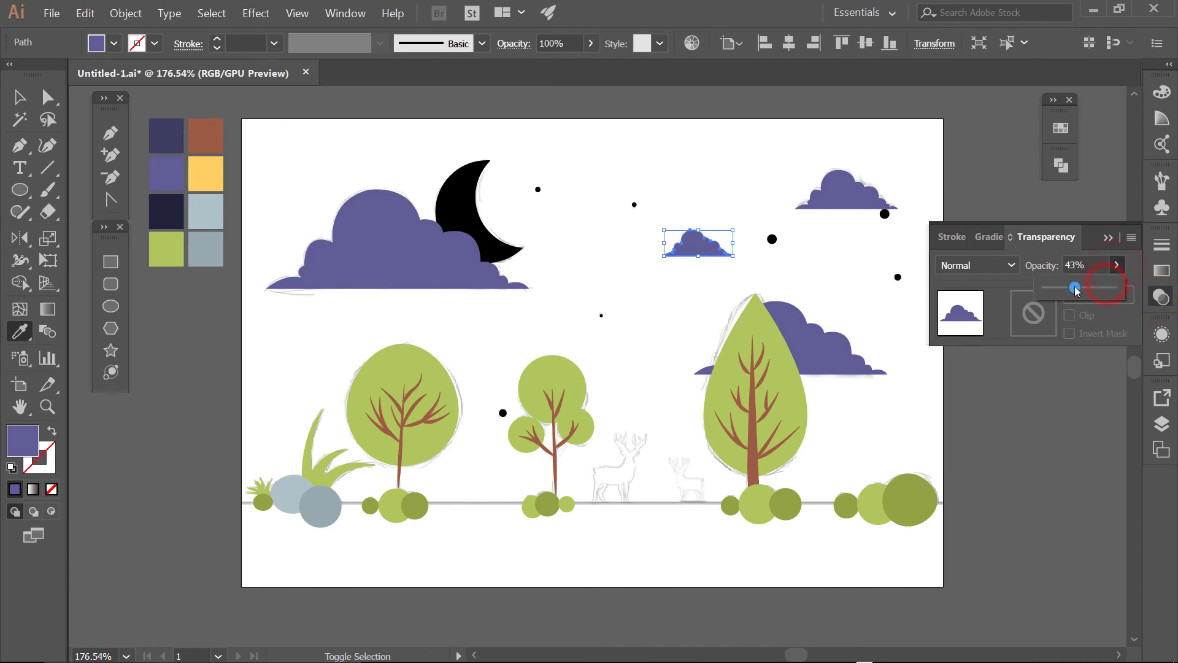
Lower the opacity of the tree-side cloud and the top-right cloud to make them semi-transparent
left_click(837, 355, "ctrl")
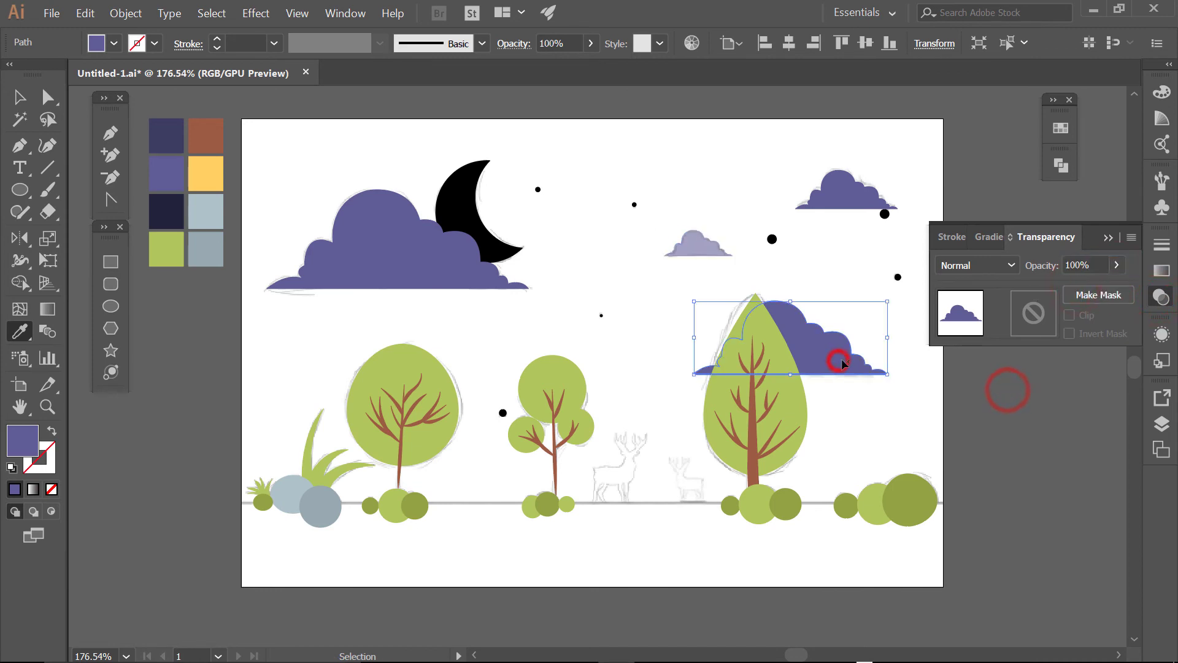
left_click(1116, 265)
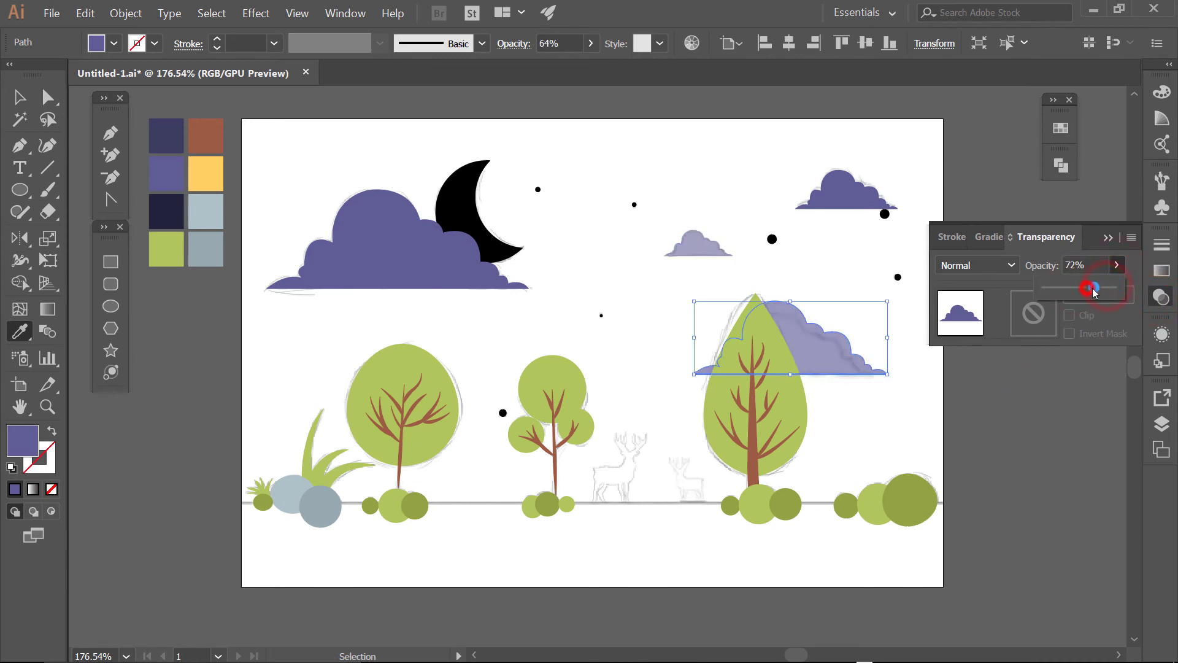
left_click_drag(1087, 288, 1092, 289)
left_click(862, 204)
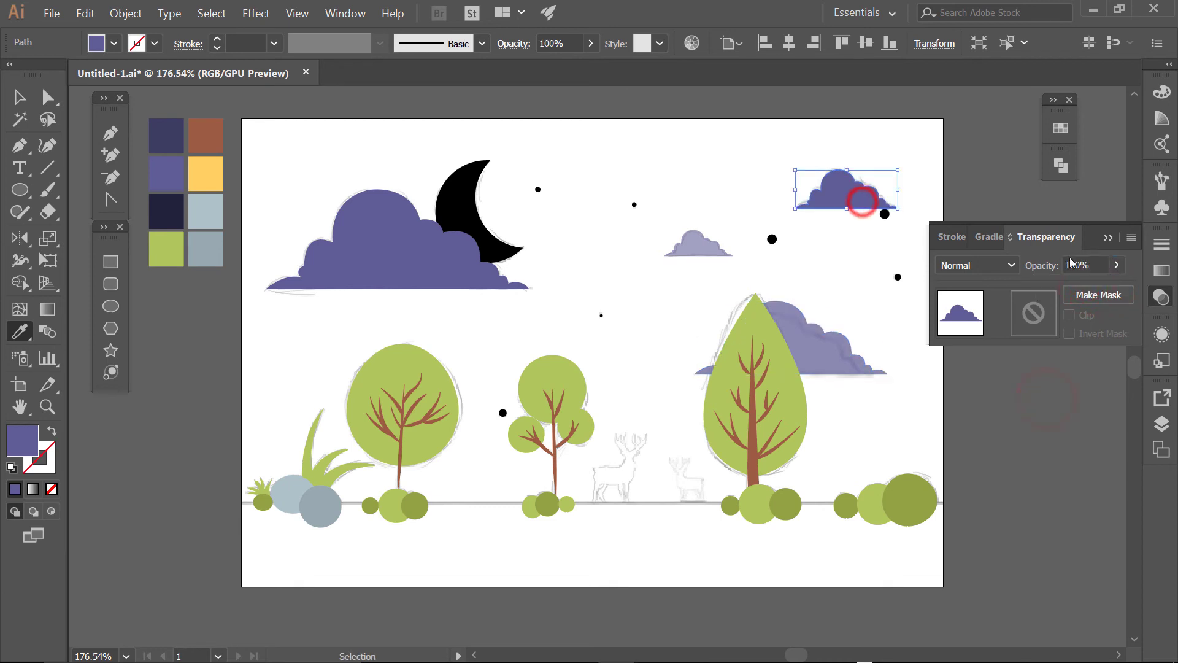
left_click(1116, 268)
type("70")
left_click(1048, 382)
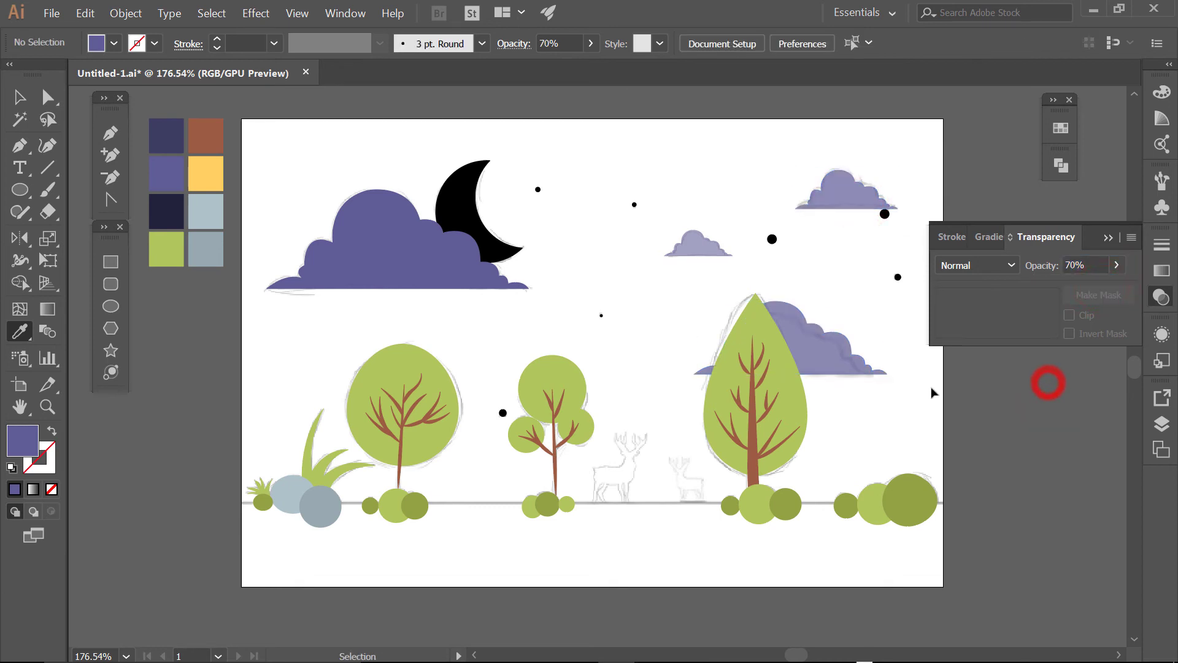
left_click(478, 231)
Fill the moon with the palette yellow, then colour all the sky's star dots the same yellow
left_click(207, 173)
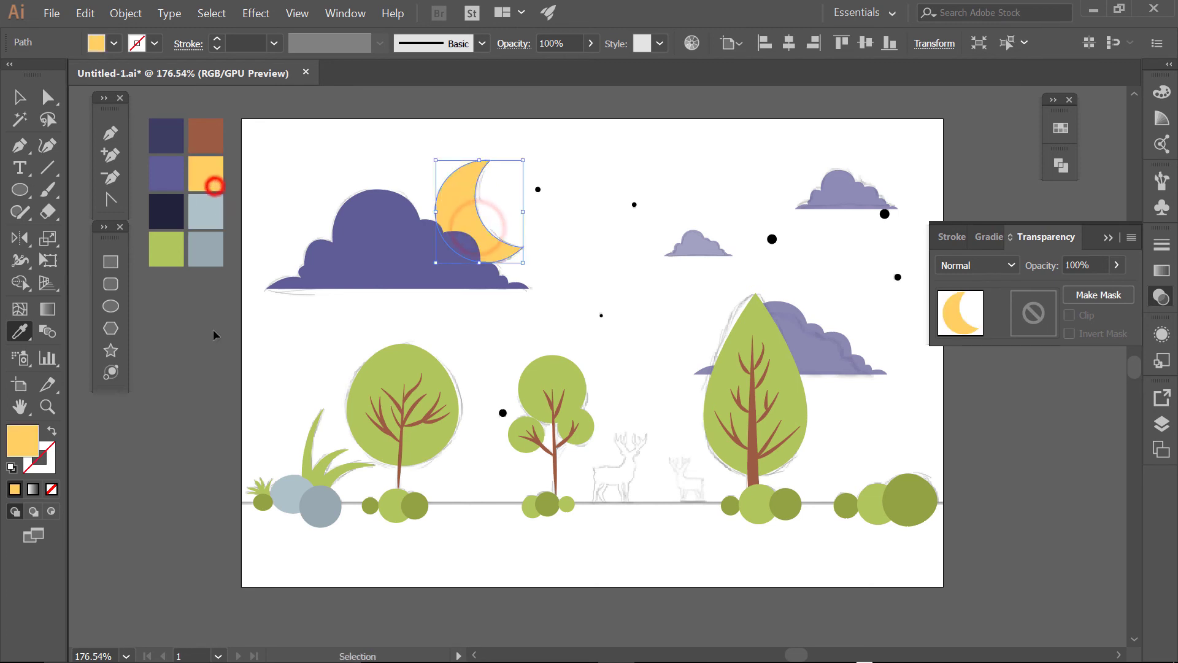
left_click(214, 332)
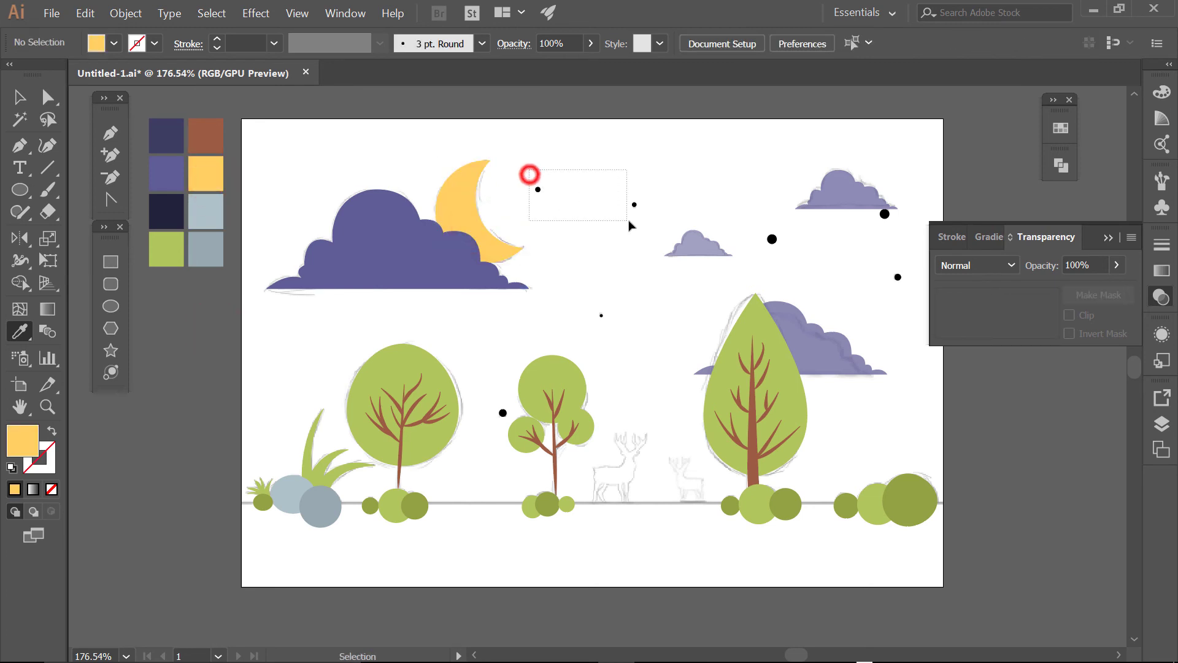
left_click_drag(630, 226, 638, 215)
left_click_drag(626, 307, 594, 320)
left_click_drag(490, 388, 504, 415)
left_click_drag(773, 238, 778, 242)
left_click_drag(870, 238, 901, 211)
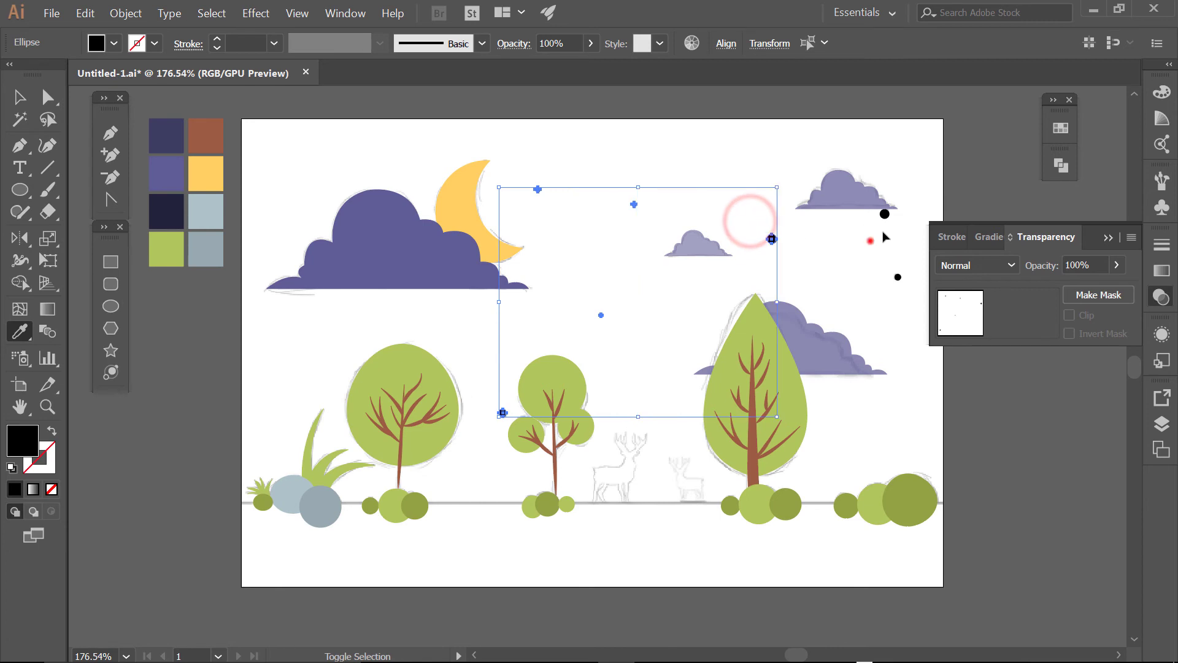
left_click_drag(880, 268, 899, 279)
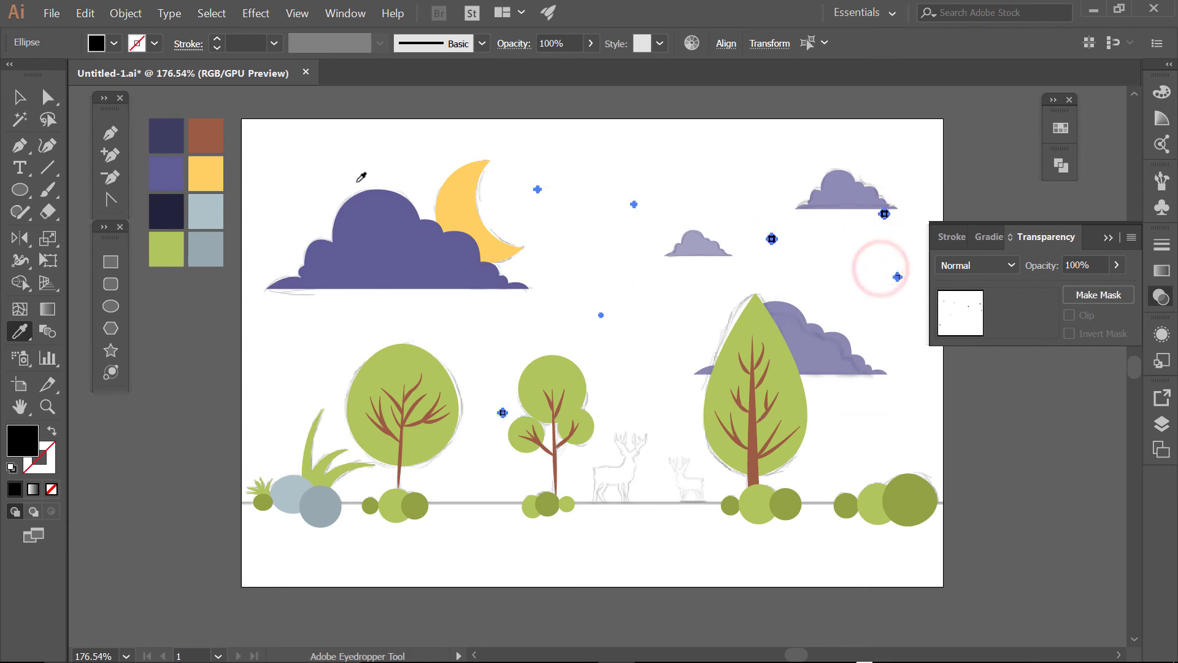
left_click(450, 181)
left_click(608, 255, "ctrl")
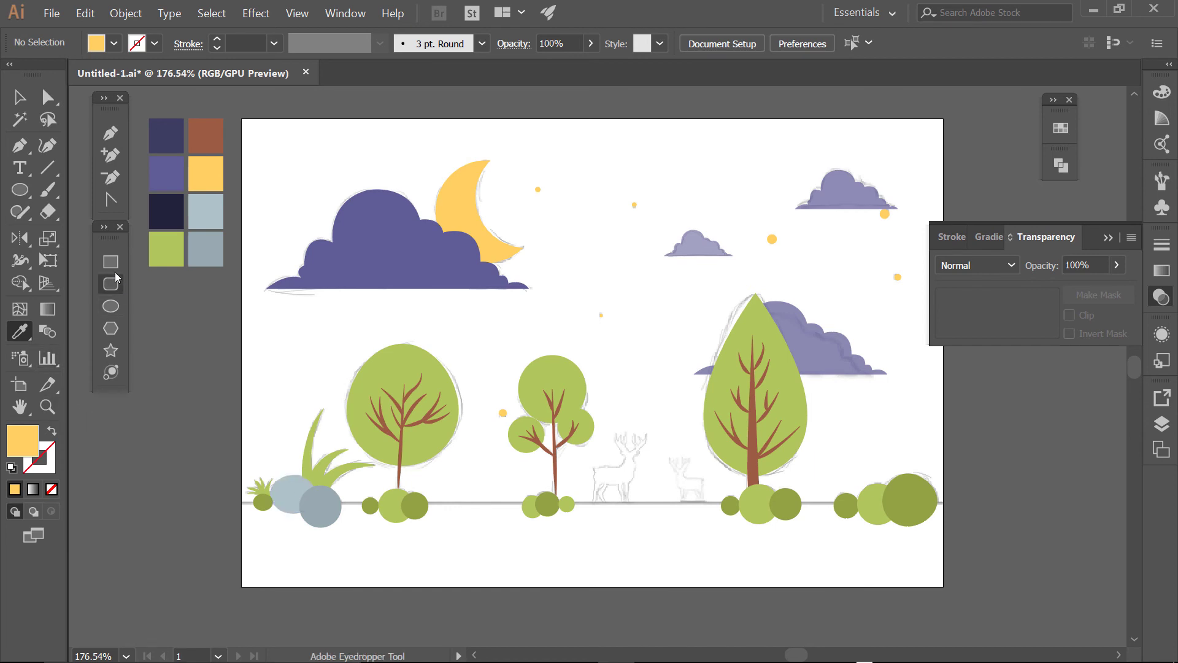
Draw a dark navy rectangle from the ground line to the artboard's bottom-right corner
left_click(161, 144)
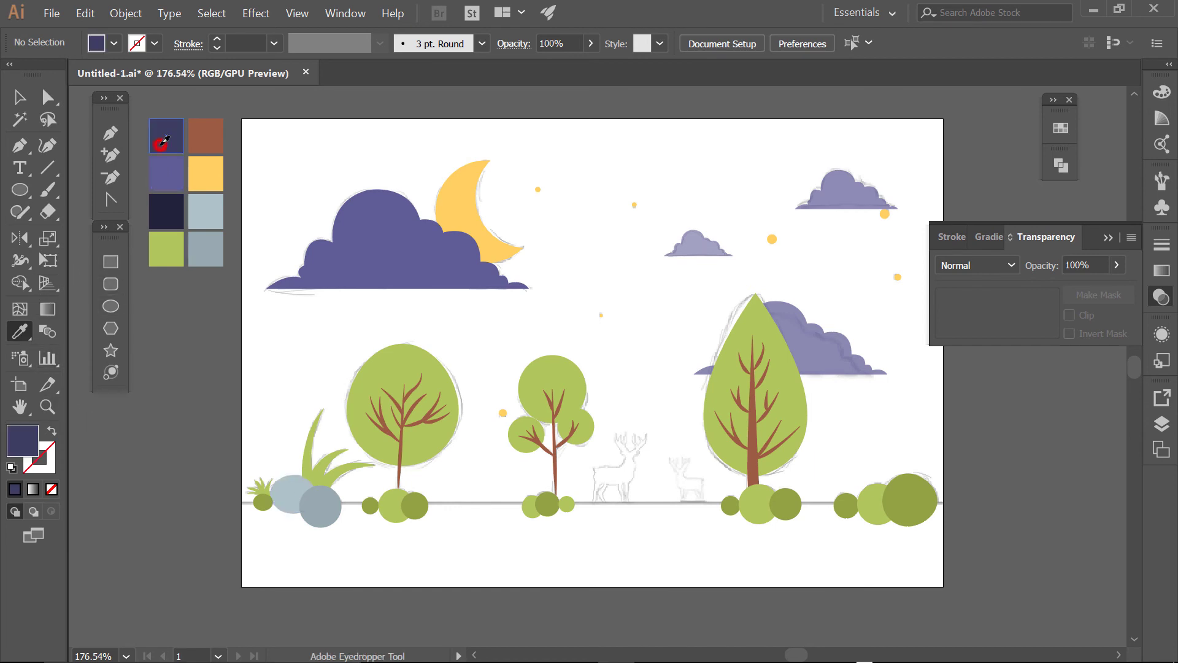
left_click(103, 269)
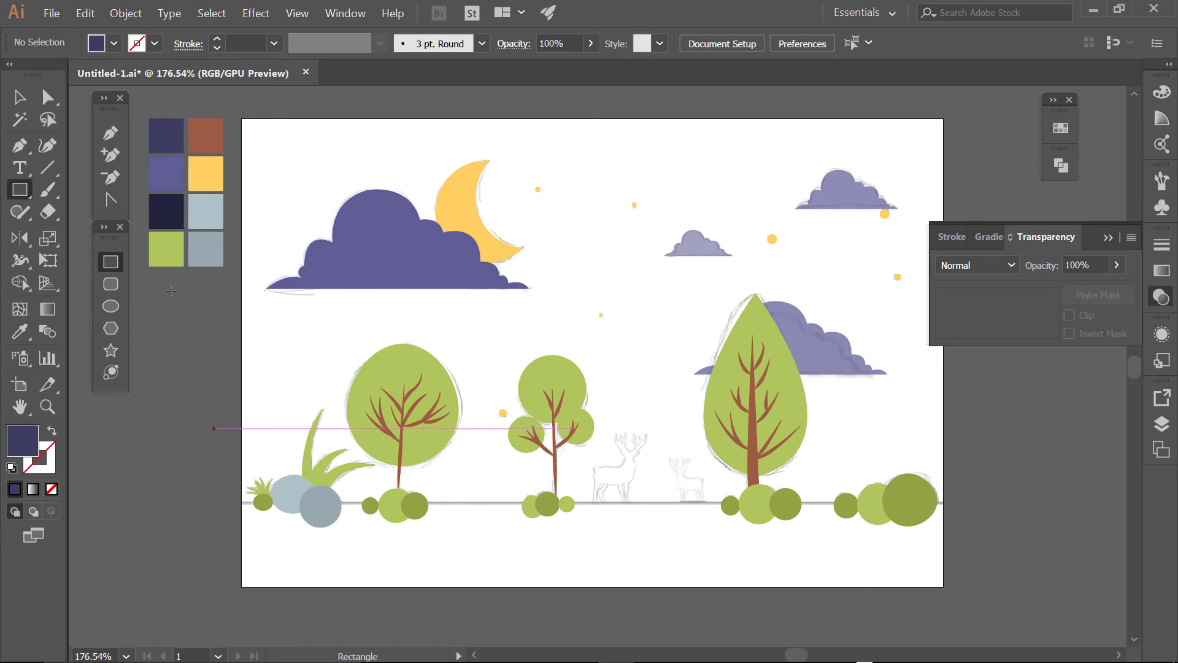
left_click(20, 332)
left_click(175, 219)
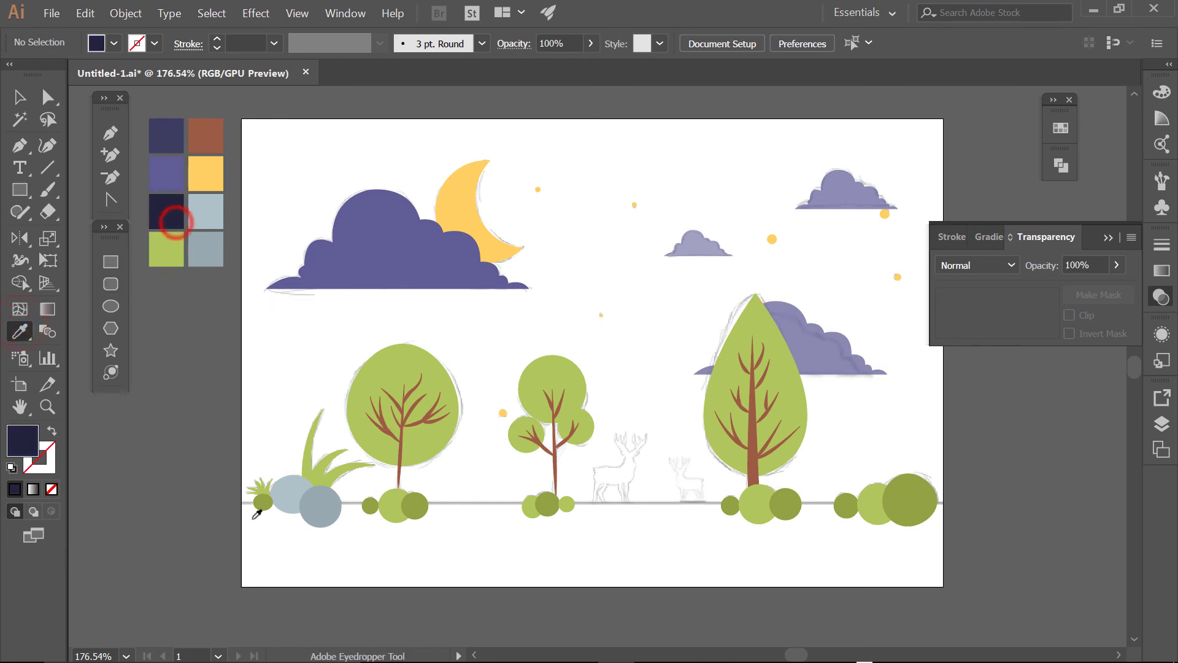
left_click(110, 261)
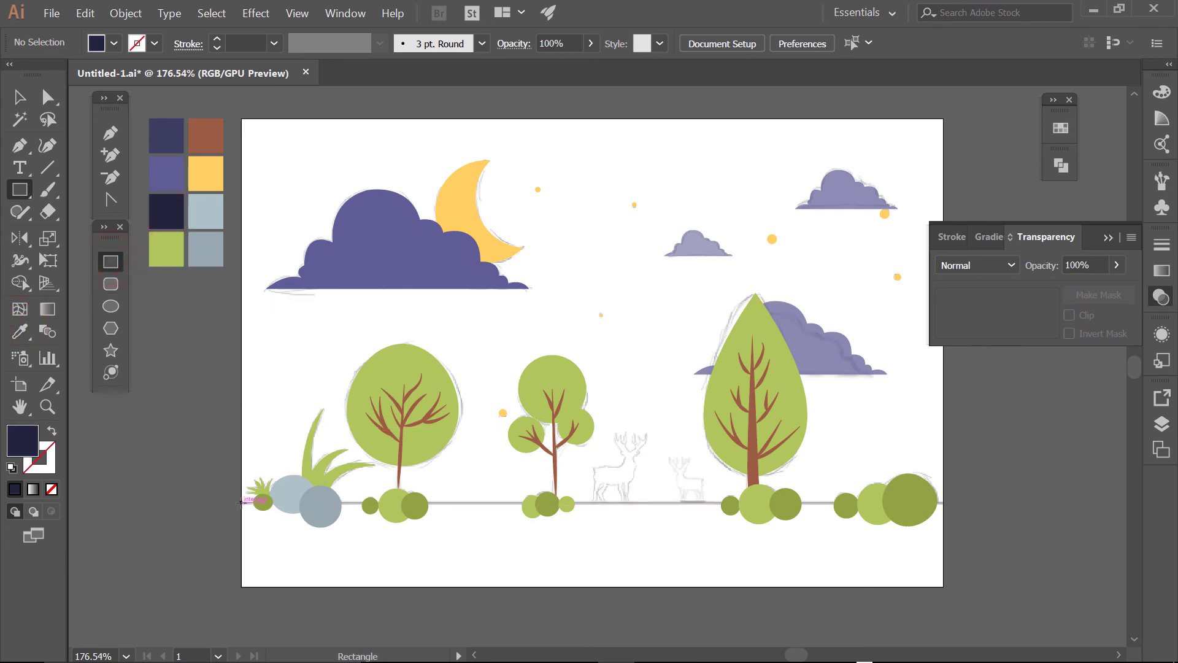
left_click_drag(242, 502, 882, 586)
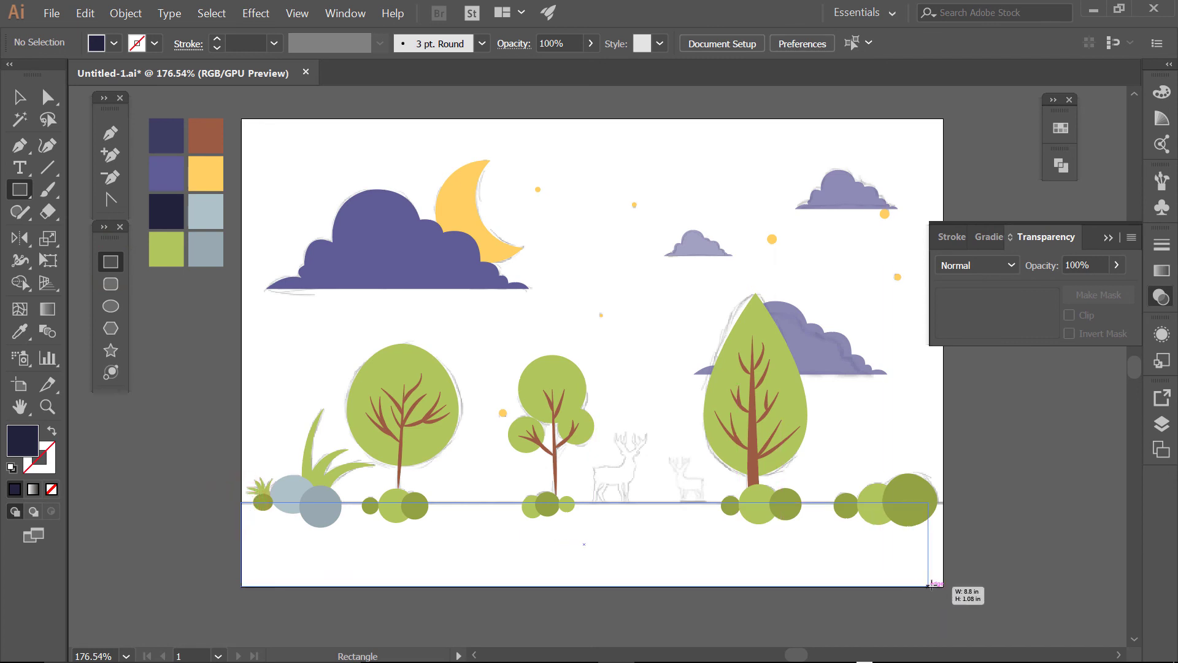
left_click_drag(882, 587, 943, 586)
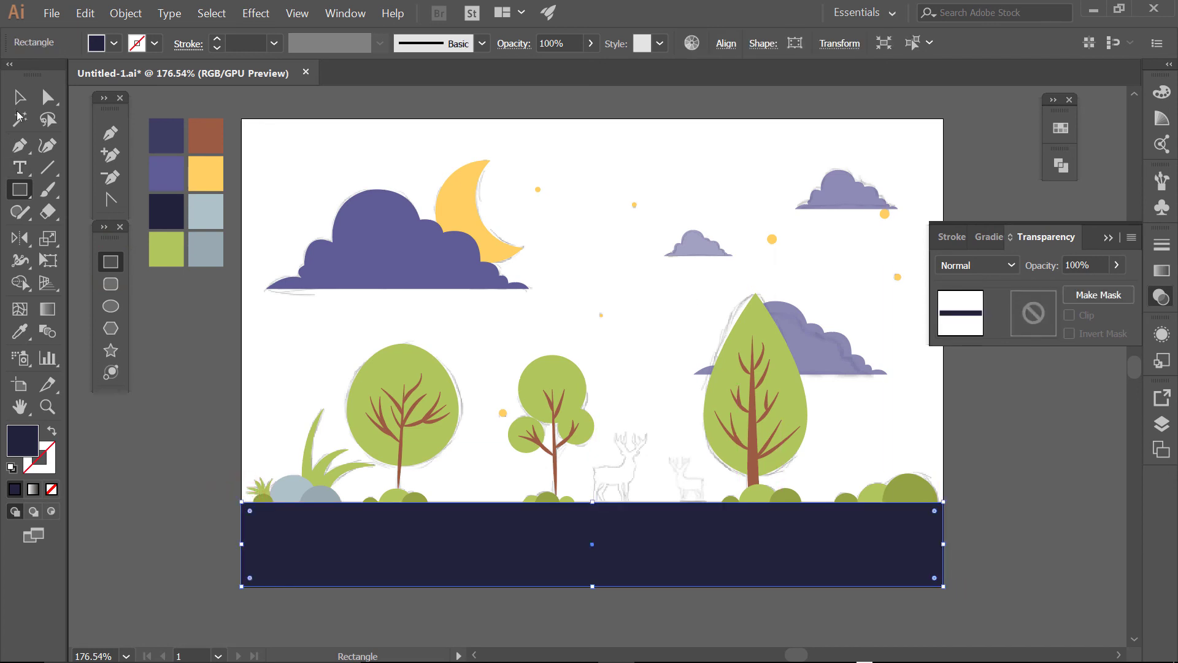
left_click(19, 97)
left_click(176, 420)
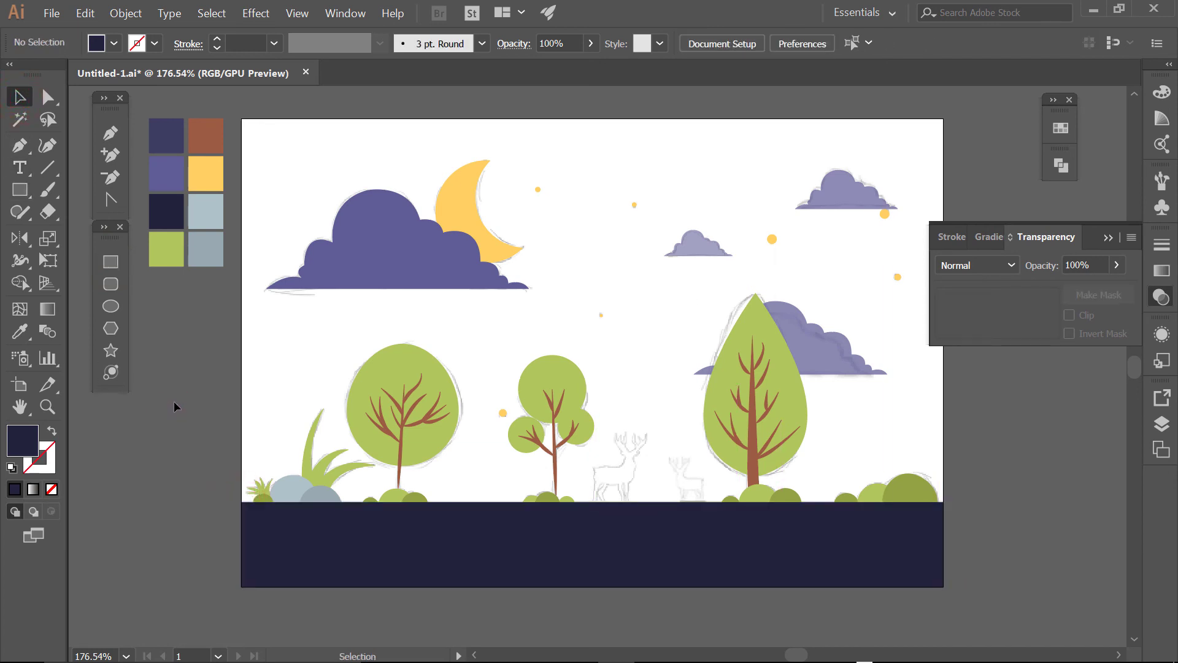
Draw a dark purple rectangle over the whole artboard and send it to the back
left_click(20, 331)
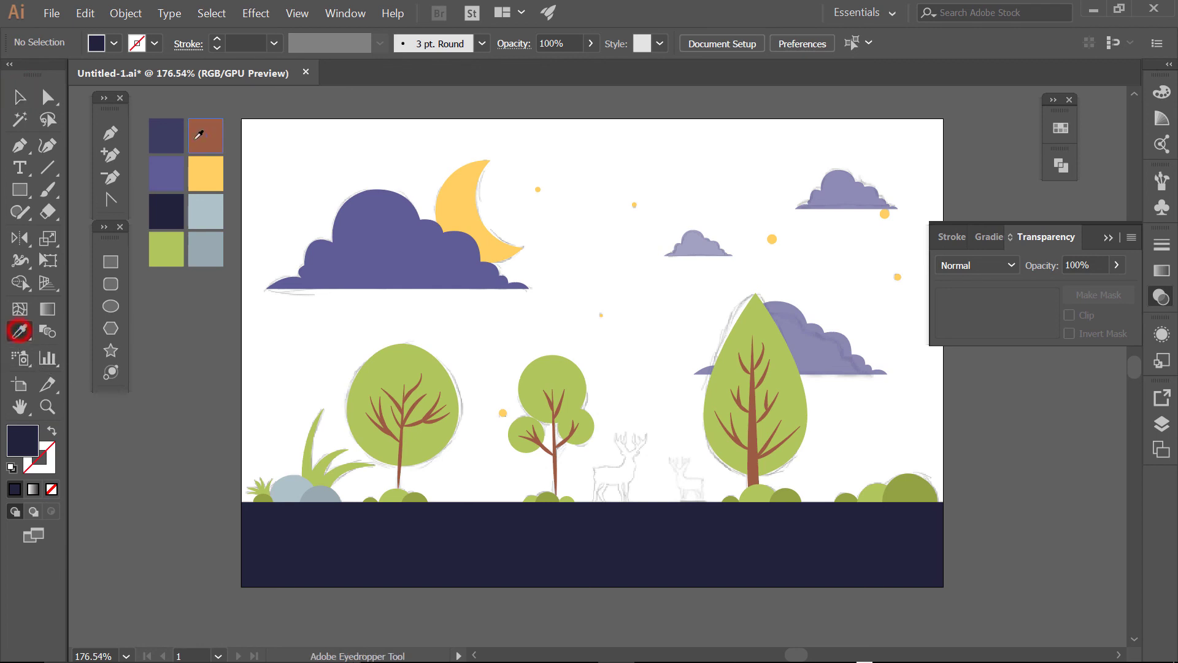
left_click(162, 139)
left_click(110, 261)
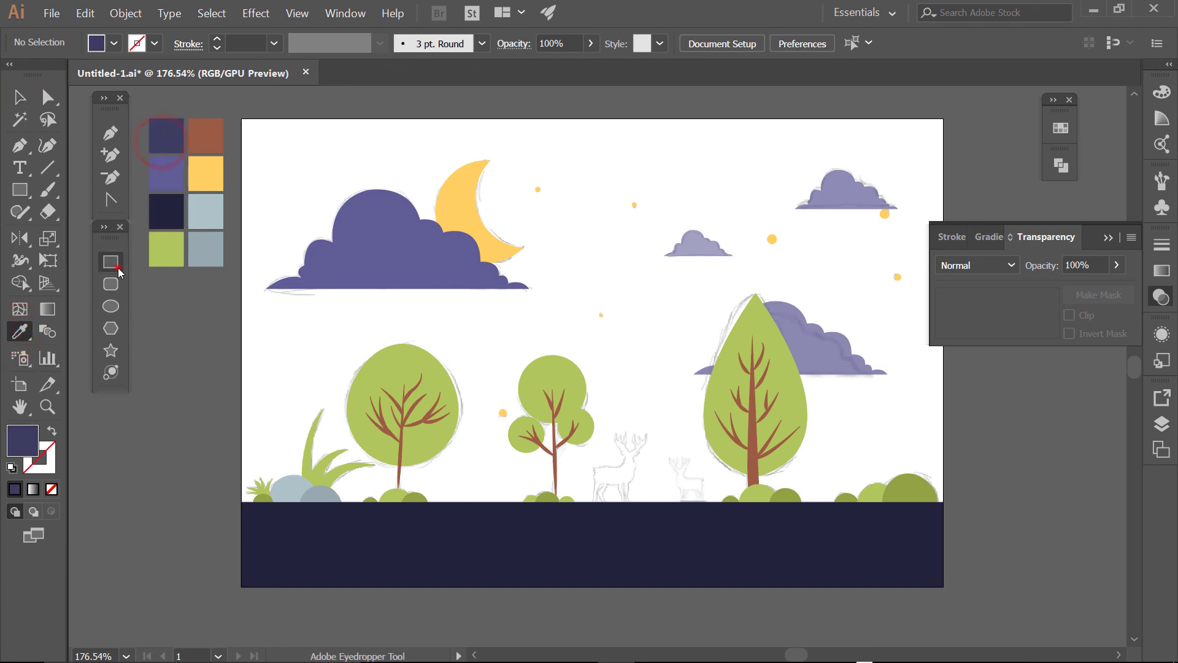
mouse_move(242, 120)
left_mouse_down()
mouse_move(944, 565)
mouse_move(944, 586)
left_mouse_up()
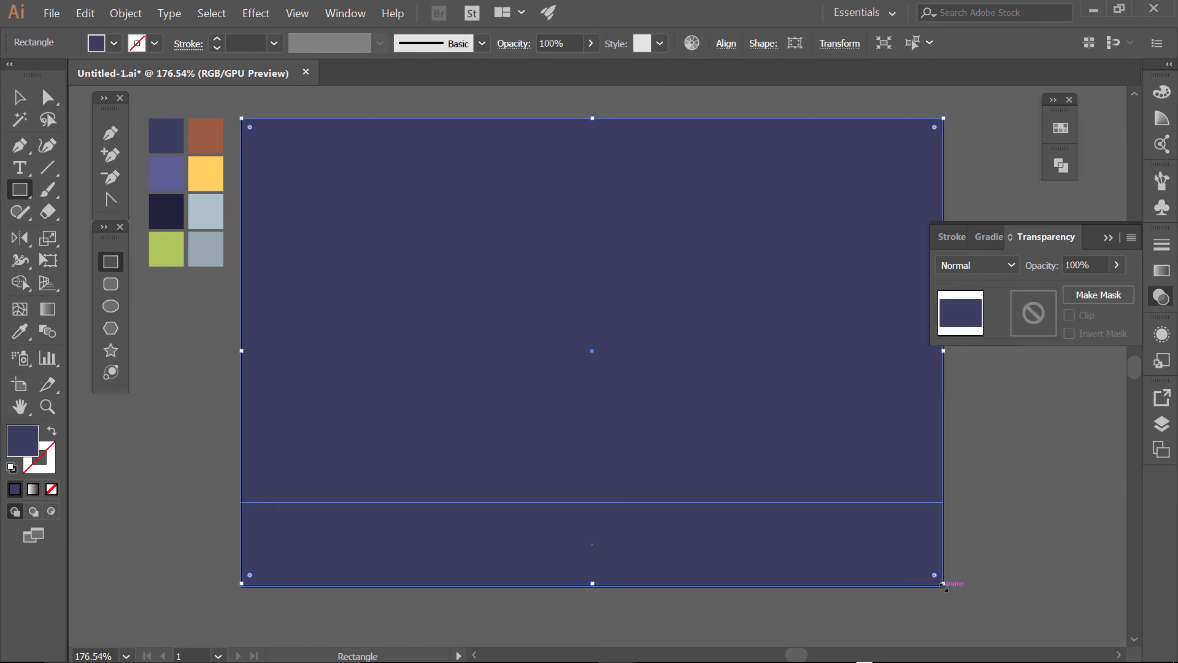
left_click(18, 96)
right_click(454, 305)
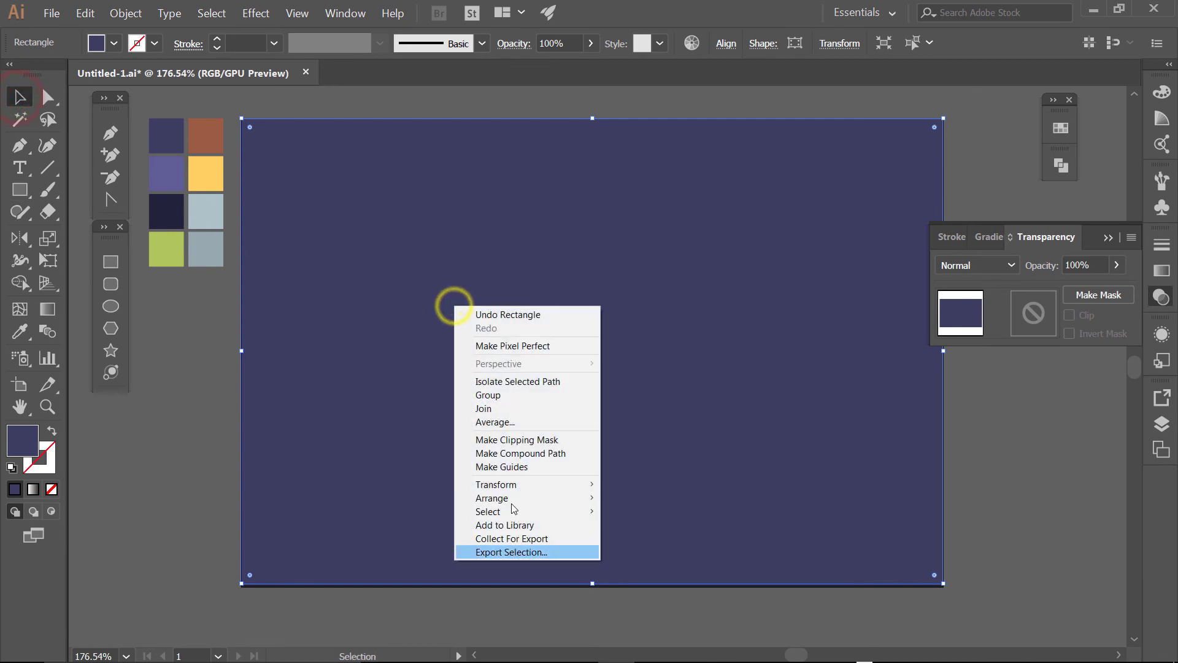
left_click(396, 533)
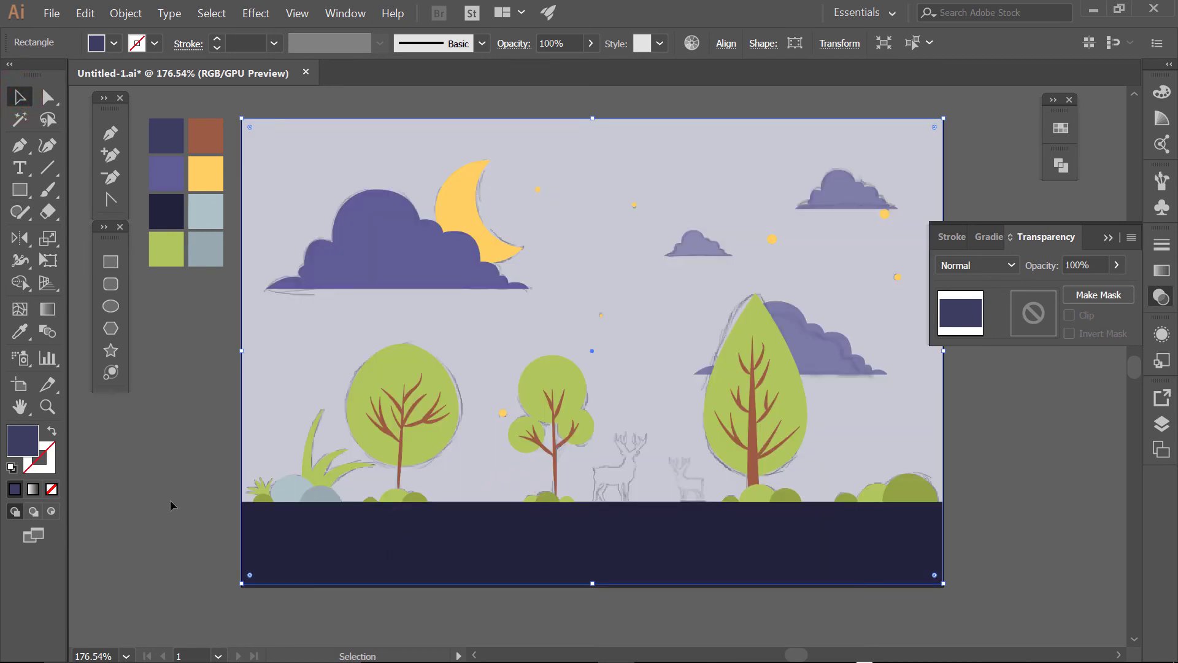
left_click(202, 505)
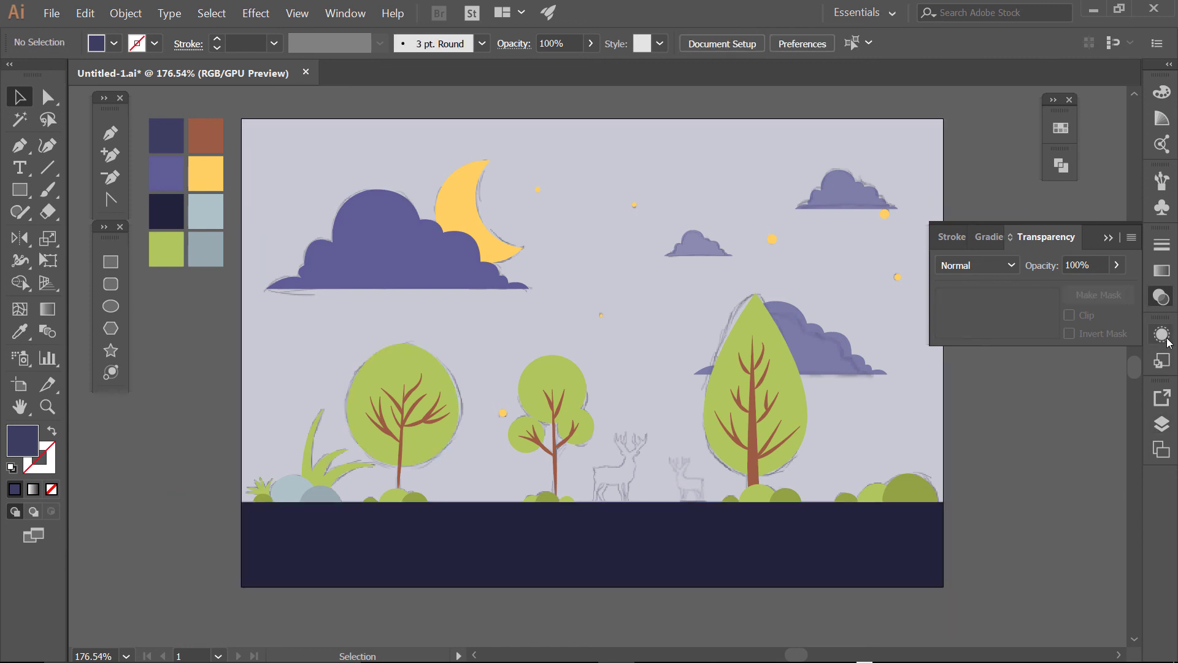
In Layer 1, toggle the sketch <Image> visibility and hide the purple <Rectangle>
left_click(1162, 423)
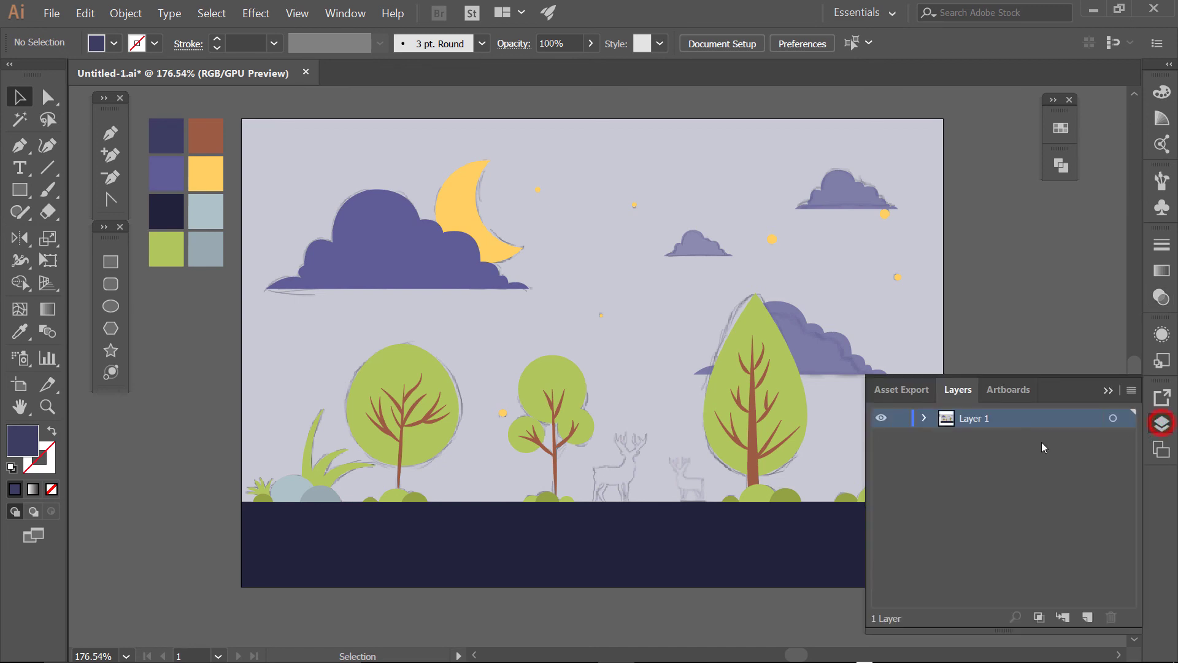
left_click(915, 417)
scroll(903, 571, "down", 3)
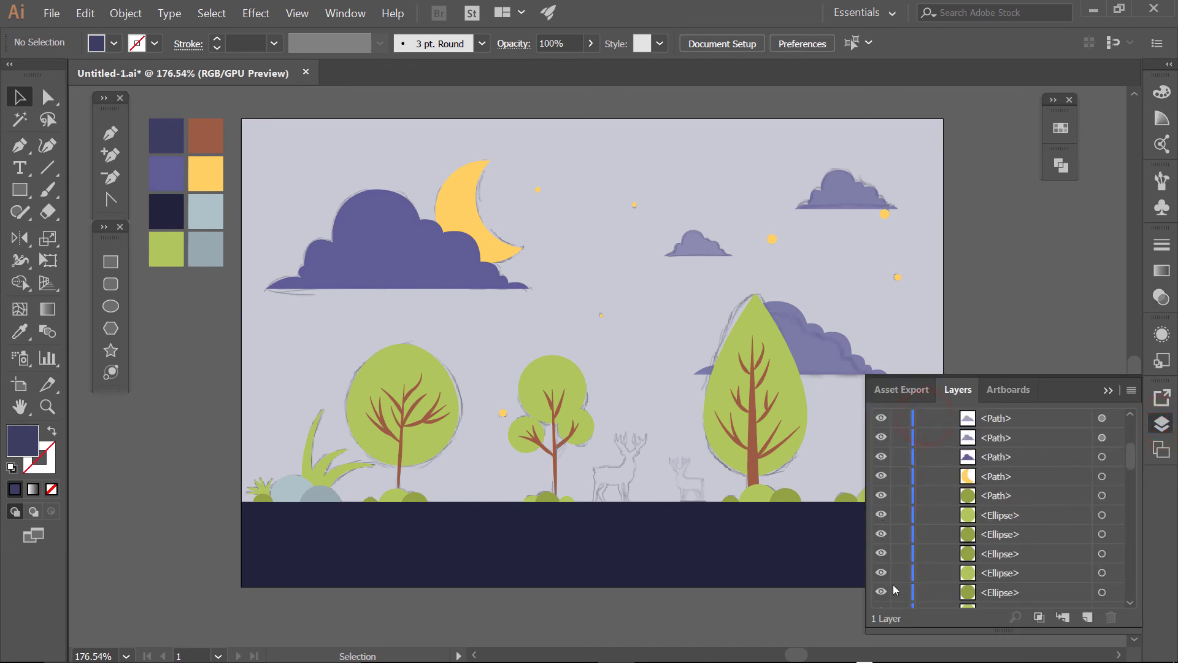
scroll(897, 581, "down", 2)
scroll(944, 554, "down", 3)
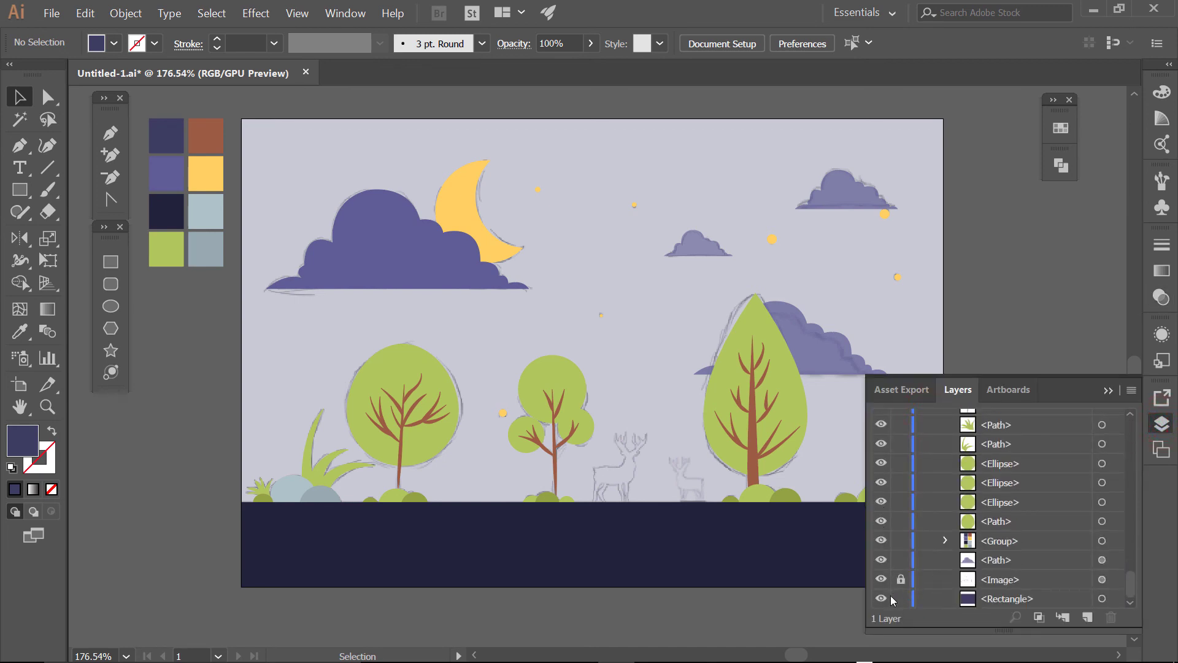
left_click(882, 580)
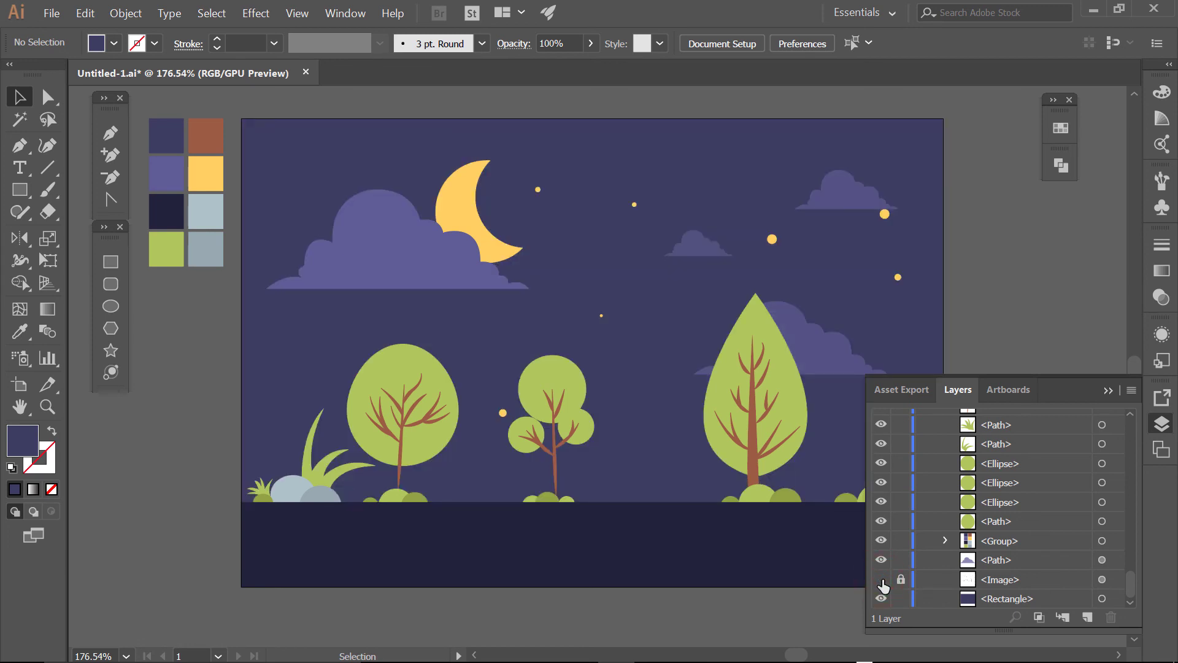
left_click(882, 580)
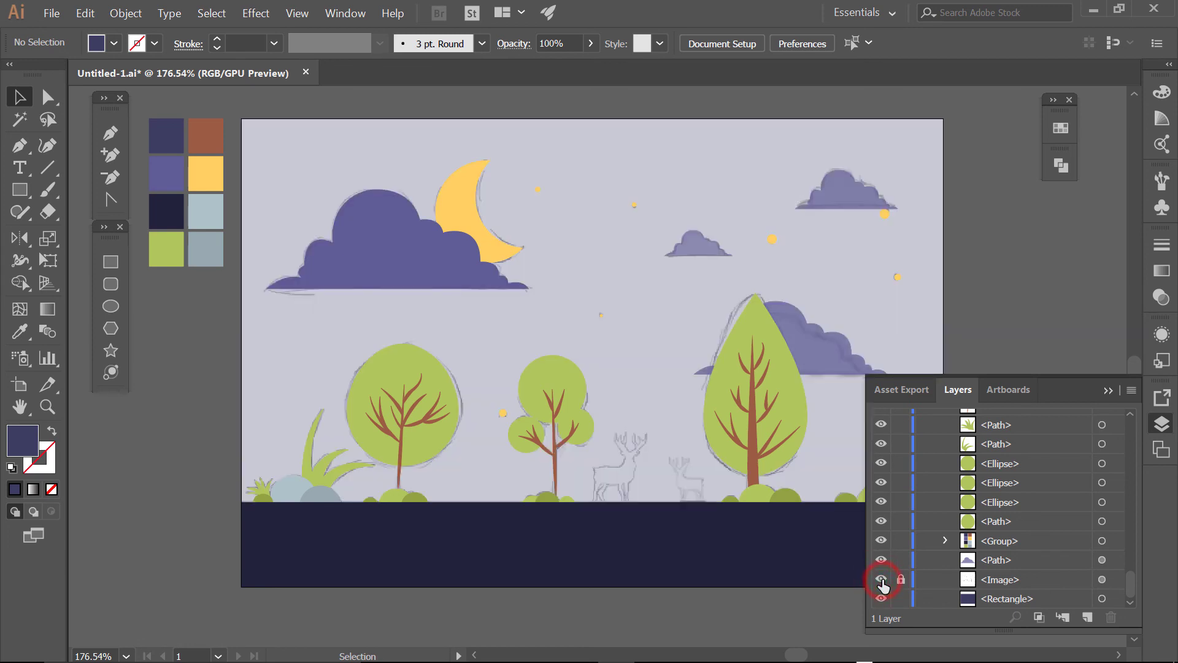
left_click(882, 580)
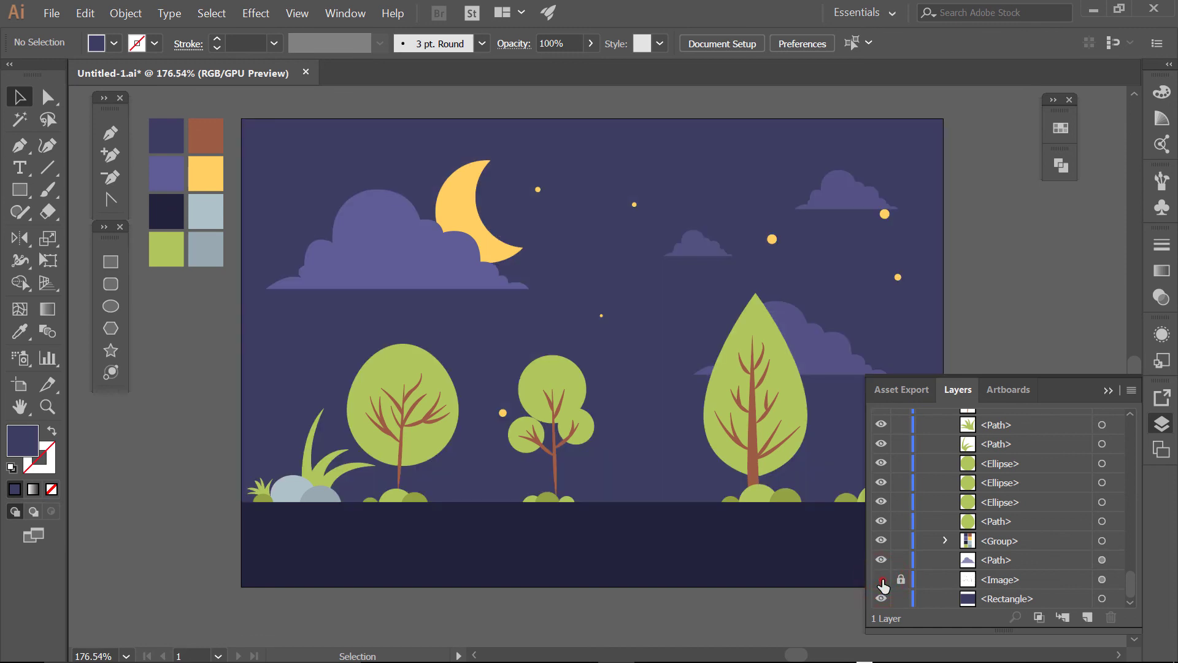
left_click(882, 580)
left_click(881, 598)
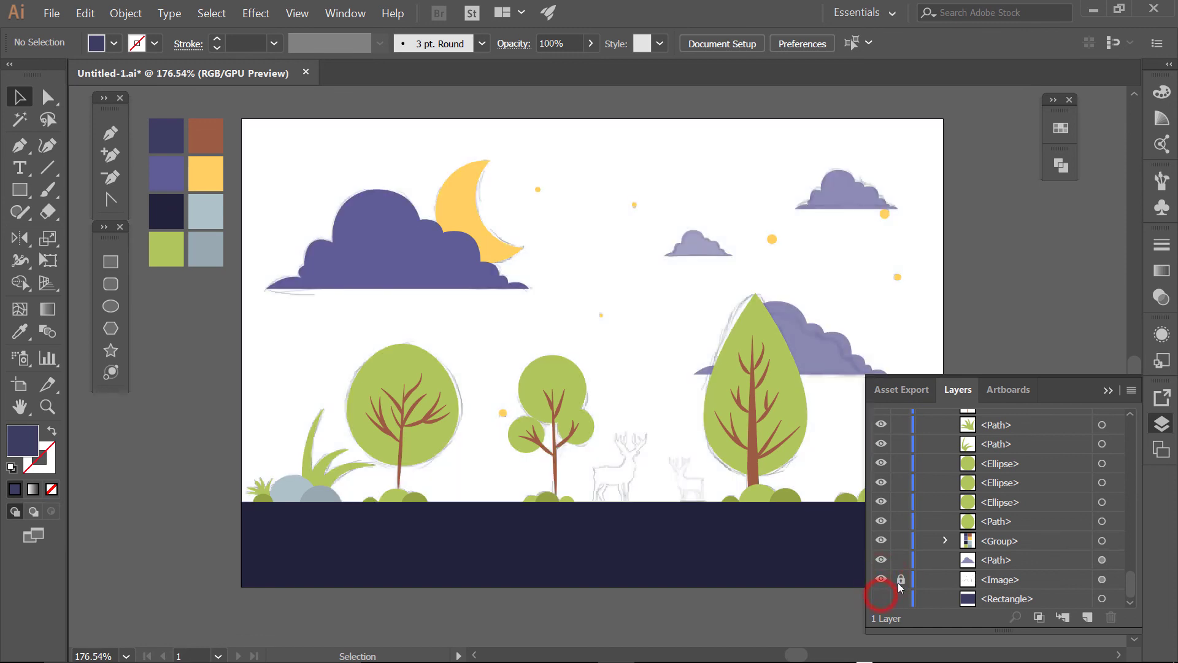
left_click(1162, 423)
Drag the two black deer silhouettes onto the sketched deer positions on the ground line
mouse_move(750, 487)
left_mouse_down()
mouse_move(924, 510)
mouse_move(749, 514)
left_mouse_up()
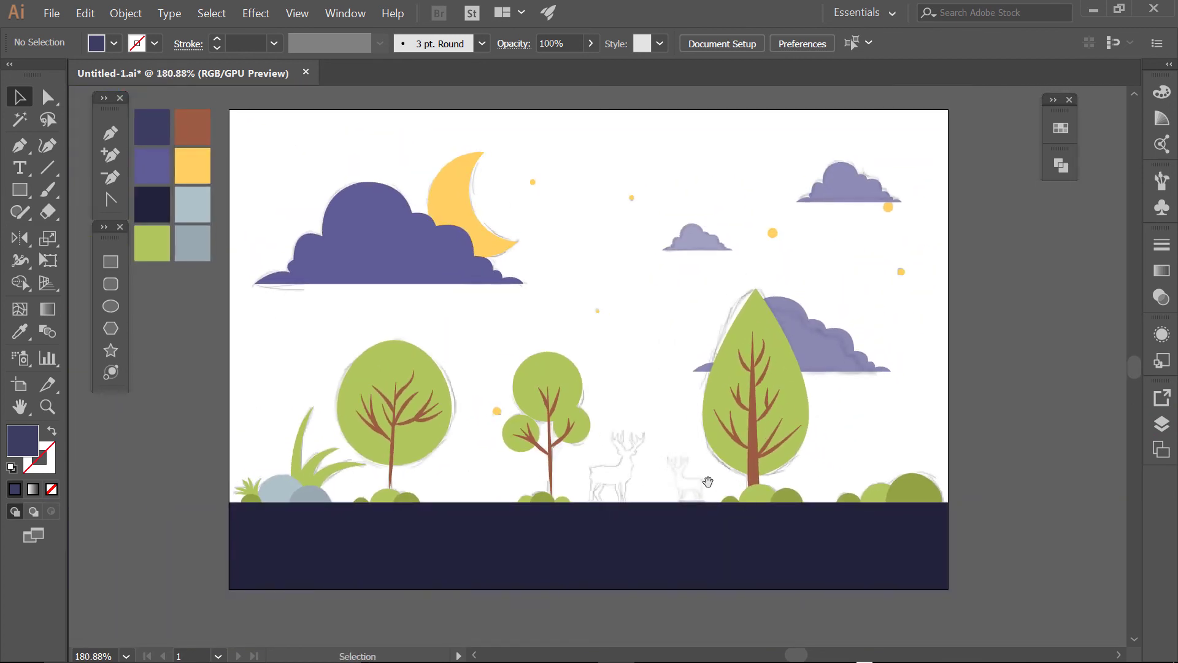
left_click_drag(1027, 473, 625, 473)
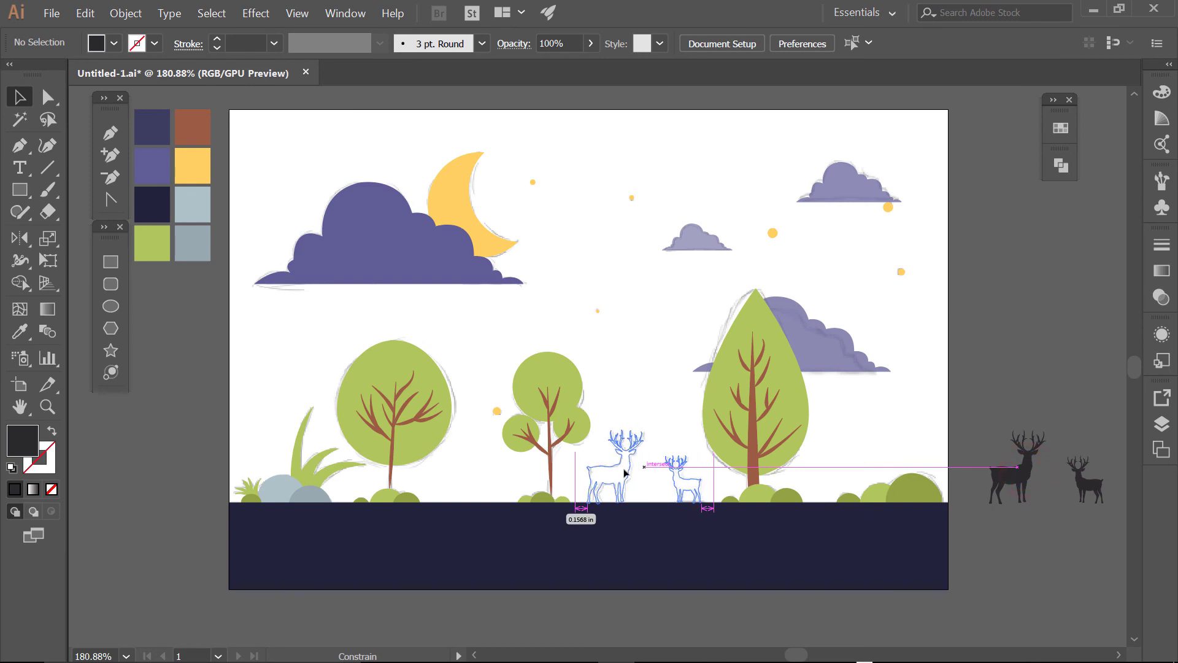
left_click_drag(624, 474, 625, 474)
left_click(985, 537)
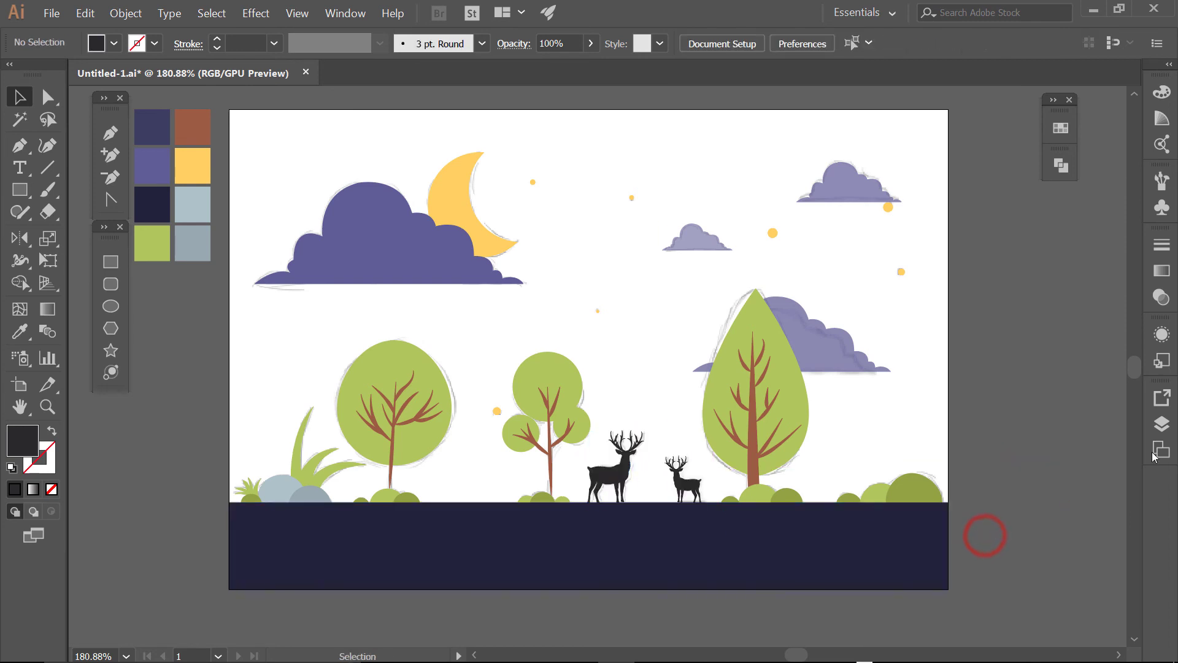
Show the purple <Rectangle> again and hide the sketch <Image> in the Layers panel
left_click(1162, 423)
scroll(982, 521, "down", 5)
scroll(982, 522, "down", 3)
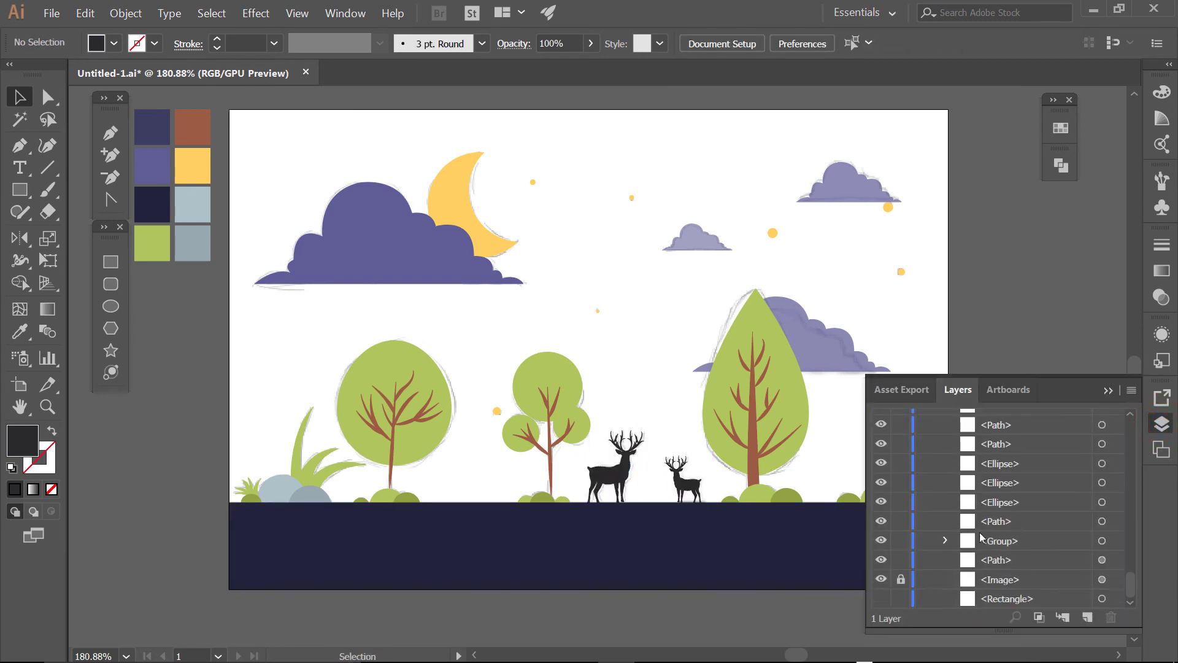
left_click(881, 599)
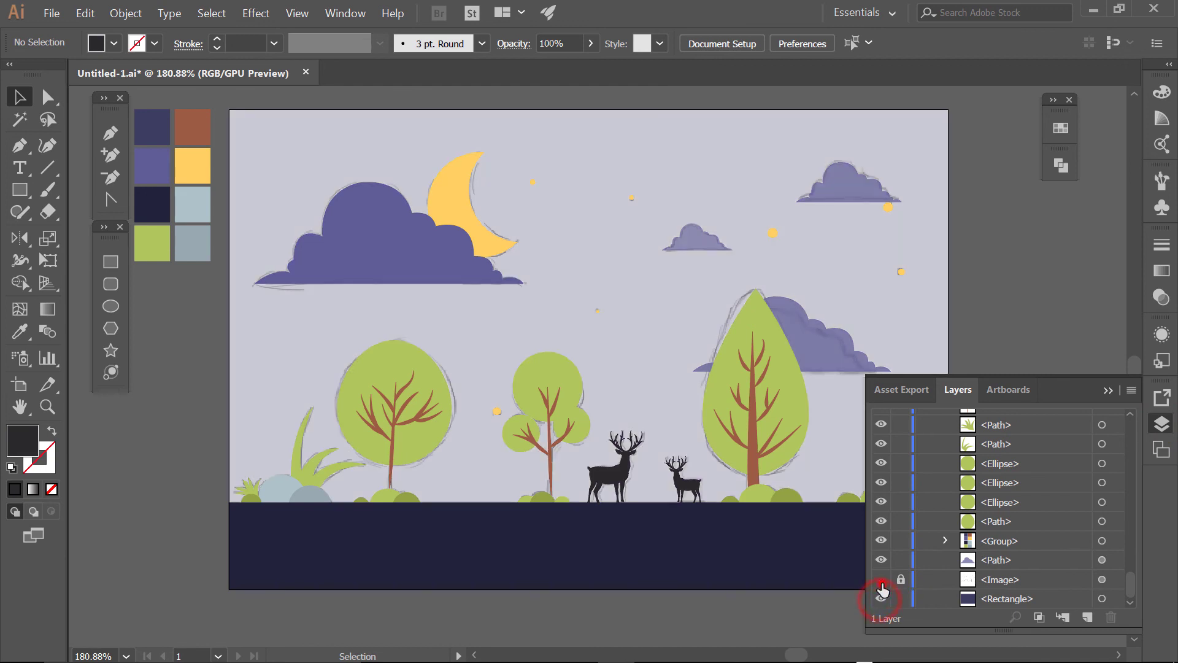
left_click(881, 581)
left_click(1165, 428)
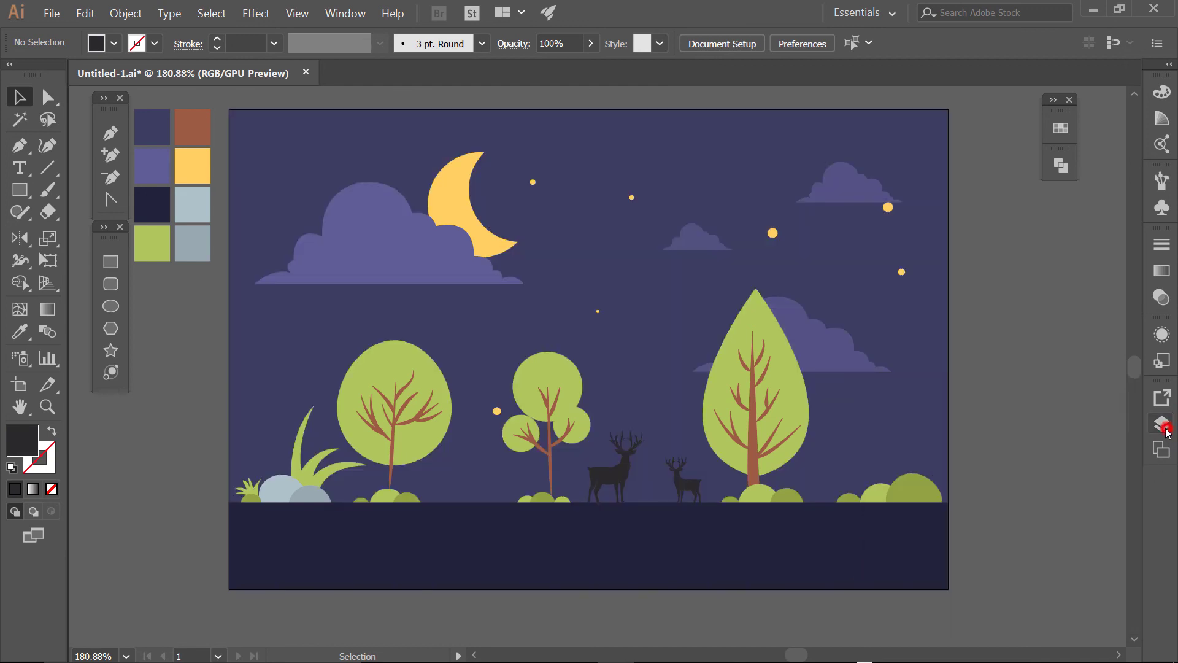
Zoom around the finished scene, checking the small star below the right cloud
left_click(742, 416, "alt")
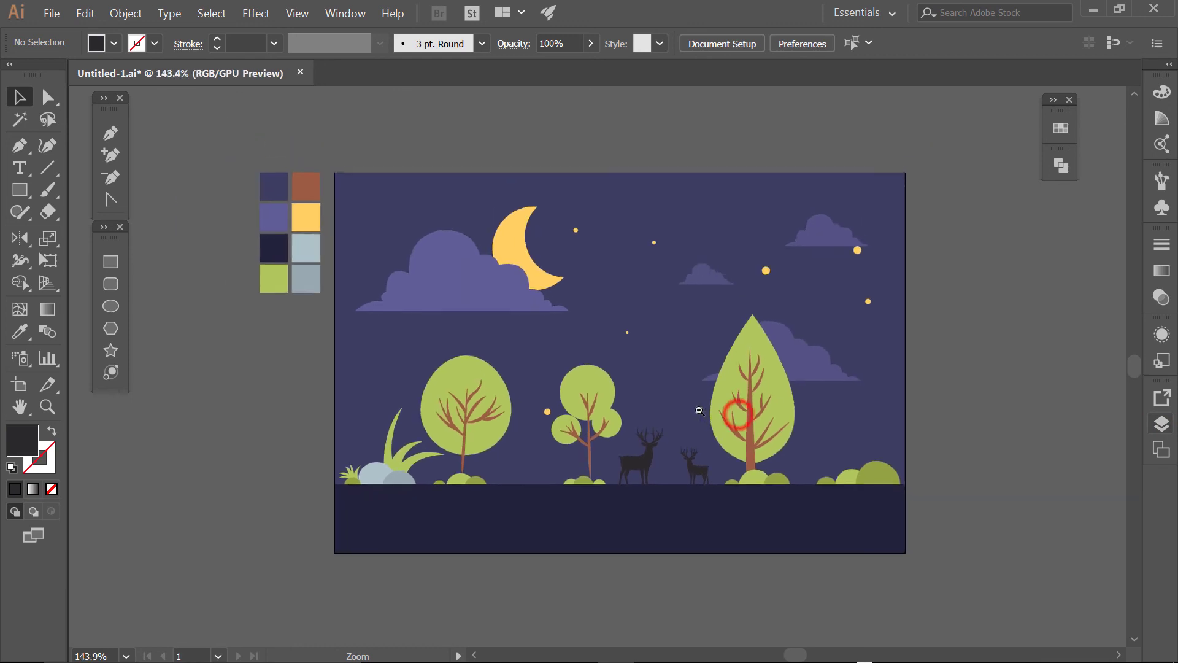
left_click(885, 216)
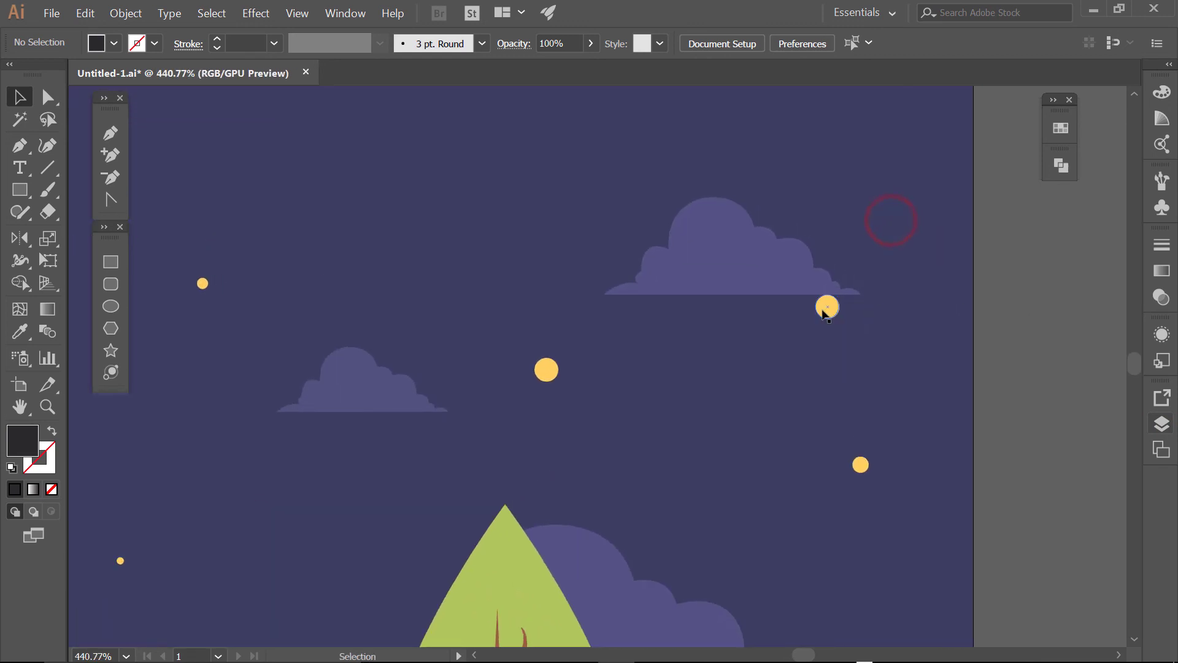
left_click(826, 306)
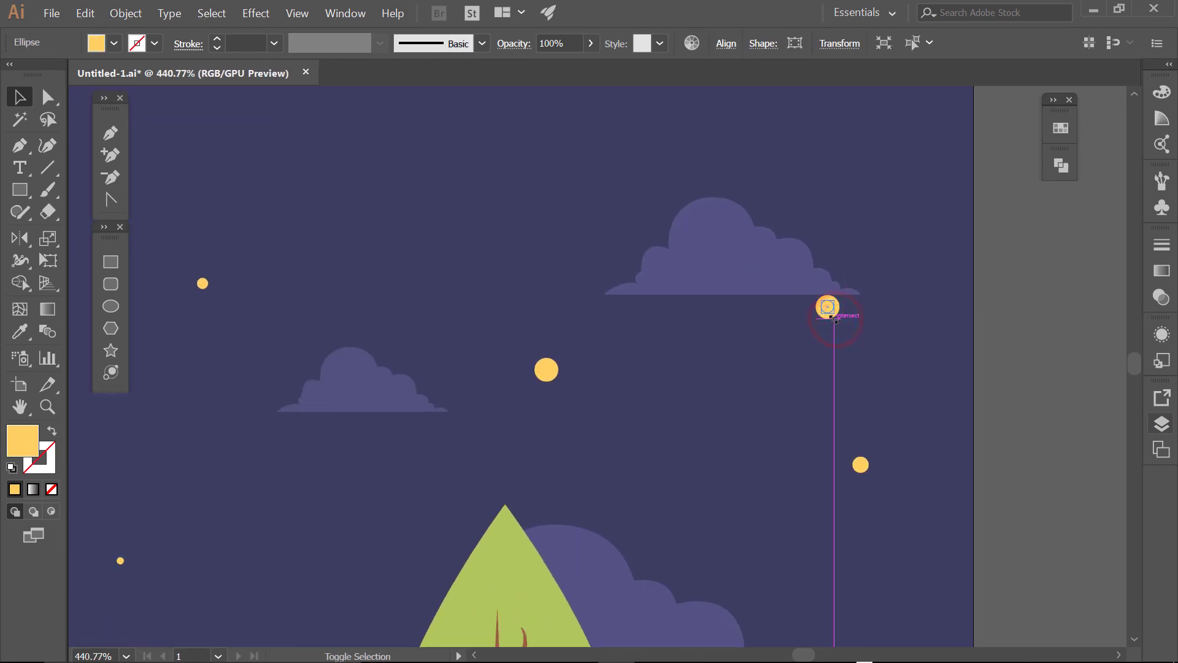
left_click(1041, 361)
left_click(609, 523, "alt")
left_click(429, 532)
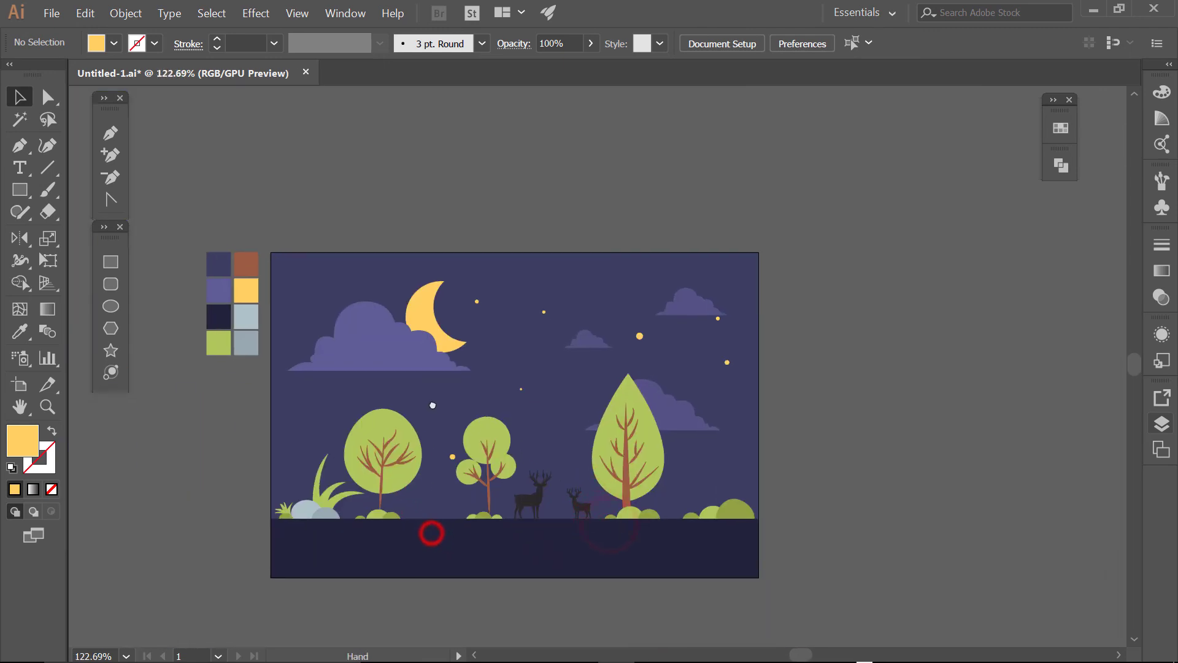
left_click(390, 416)
left_click(413, 447)
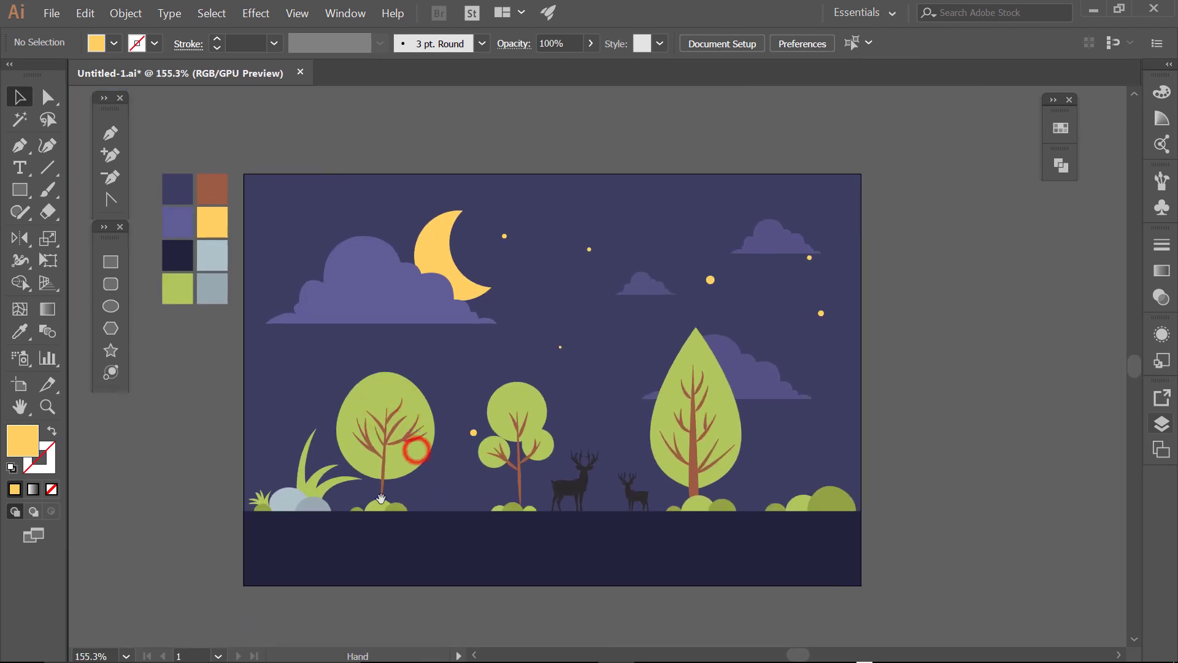
left_click(196, 524)
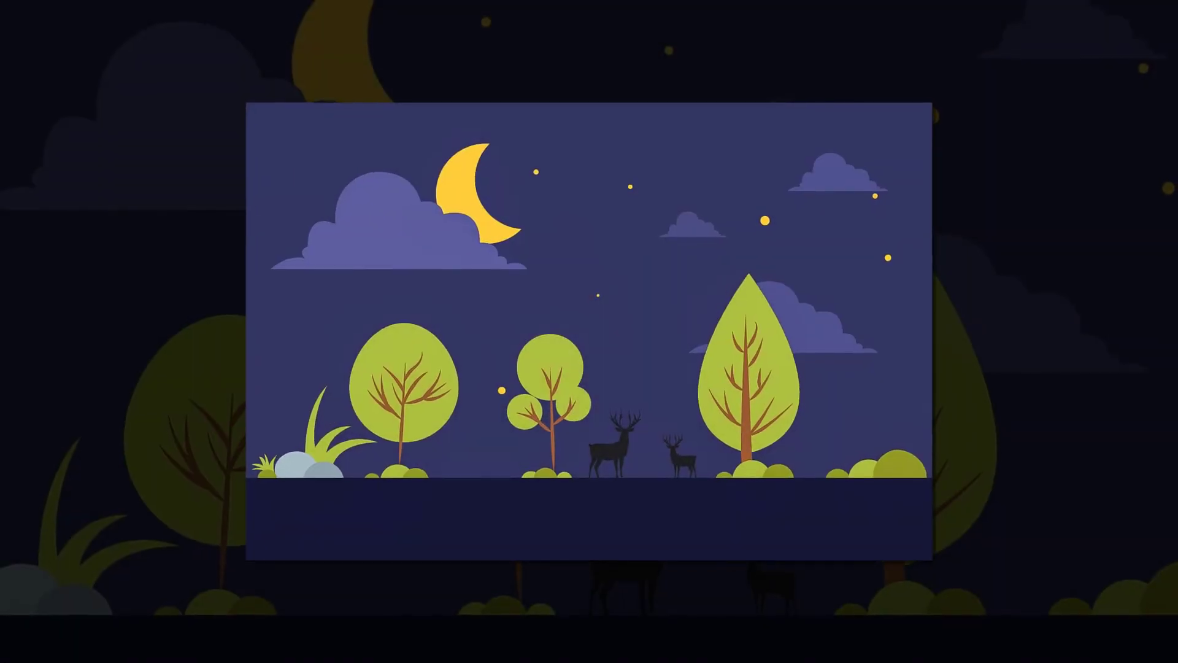